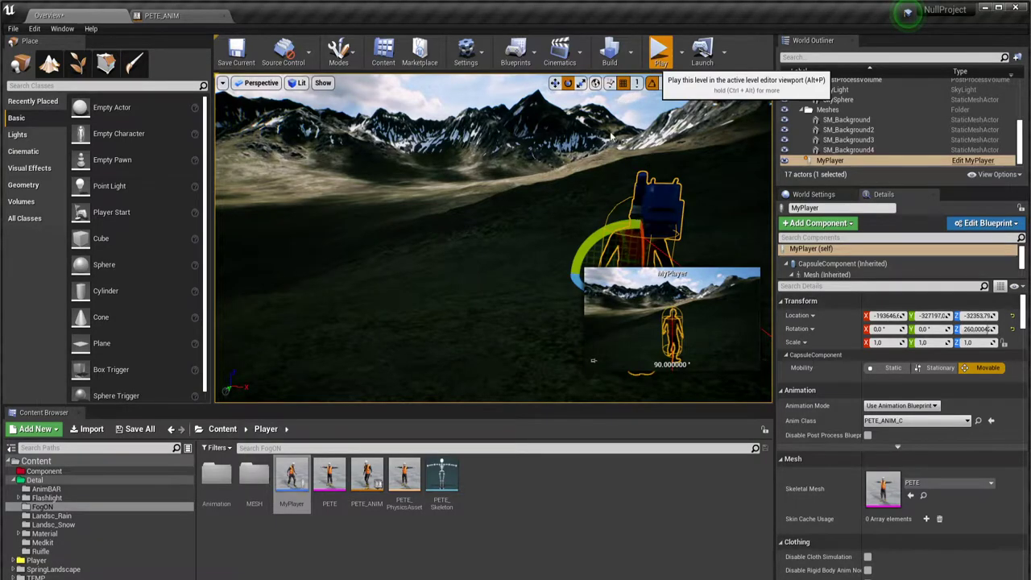
# Run two brief play-tests of the level, dismissing the error log after each
pyautogui.click(659, 52)
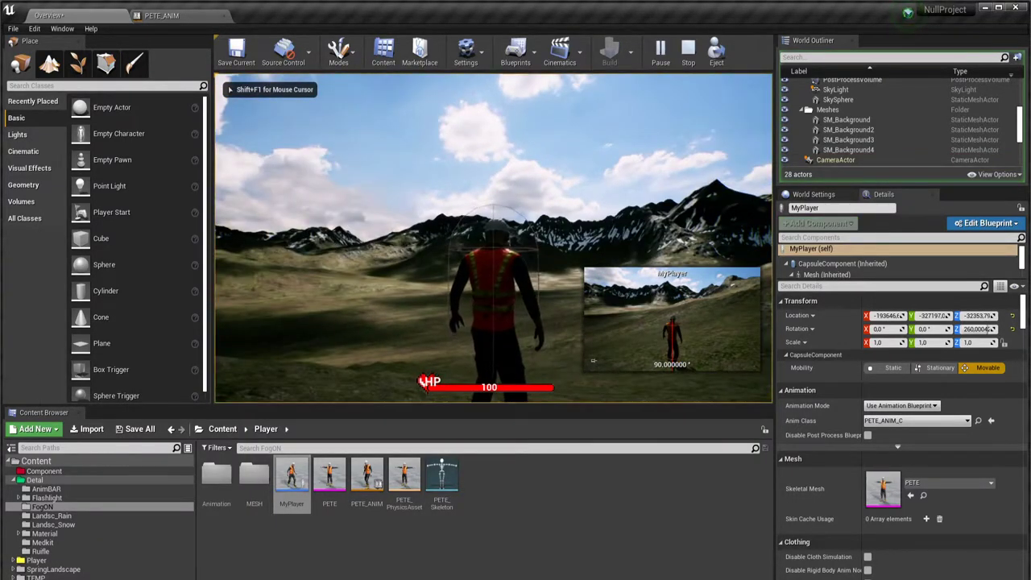
pyautogui.hotkey('shift', 'F1')
pyautogui.press('F11')
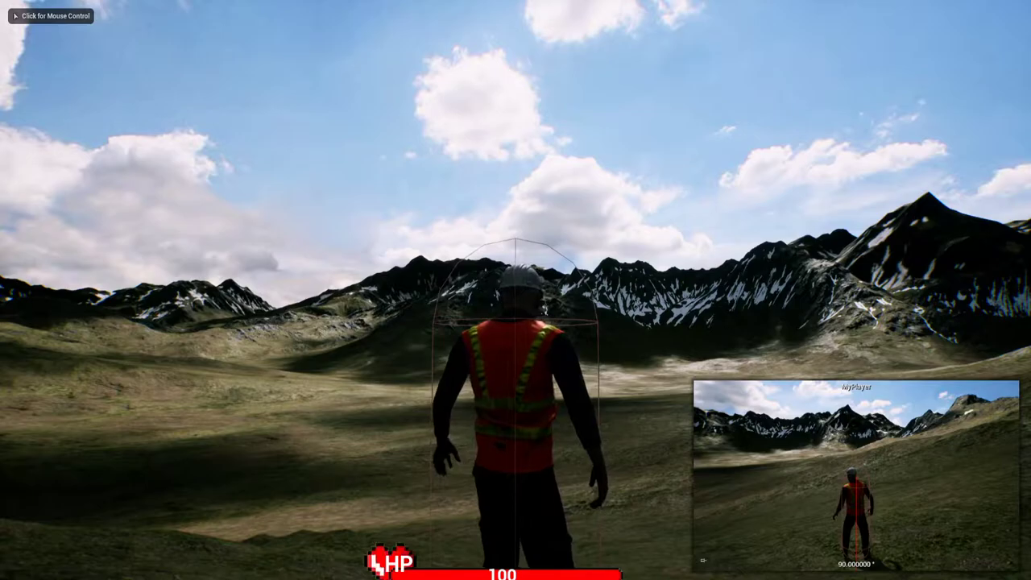
pyautogui.press('Escape')
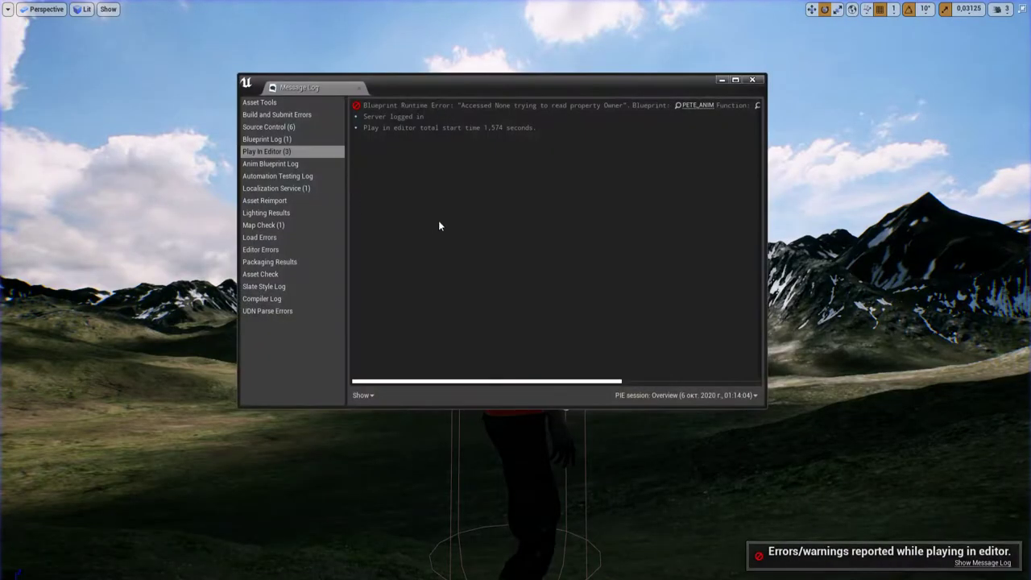
pyautogui.click(752, 80)
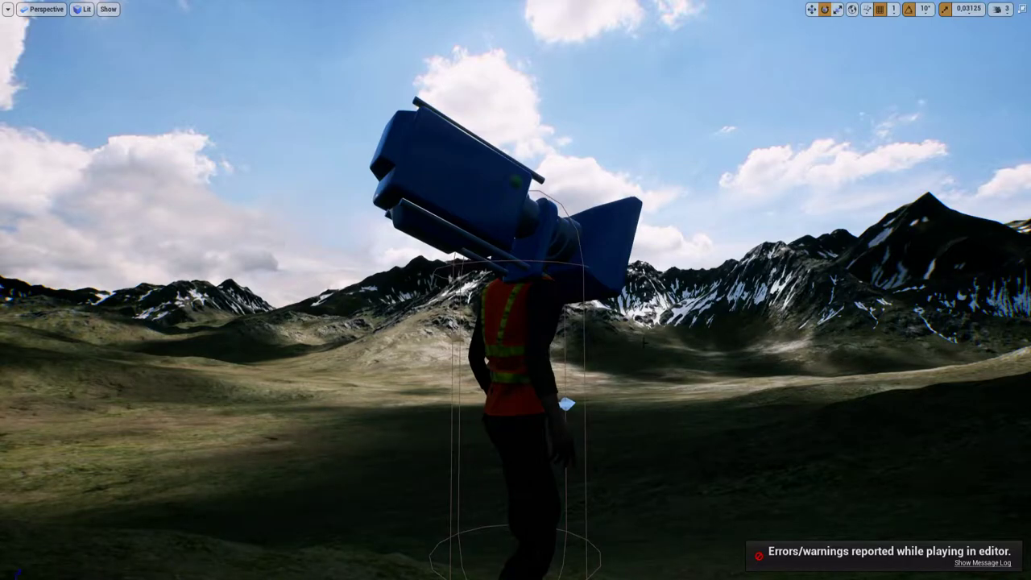
pyautogui.hotkey('alt', 'p')
pyautogui.press('Escape')
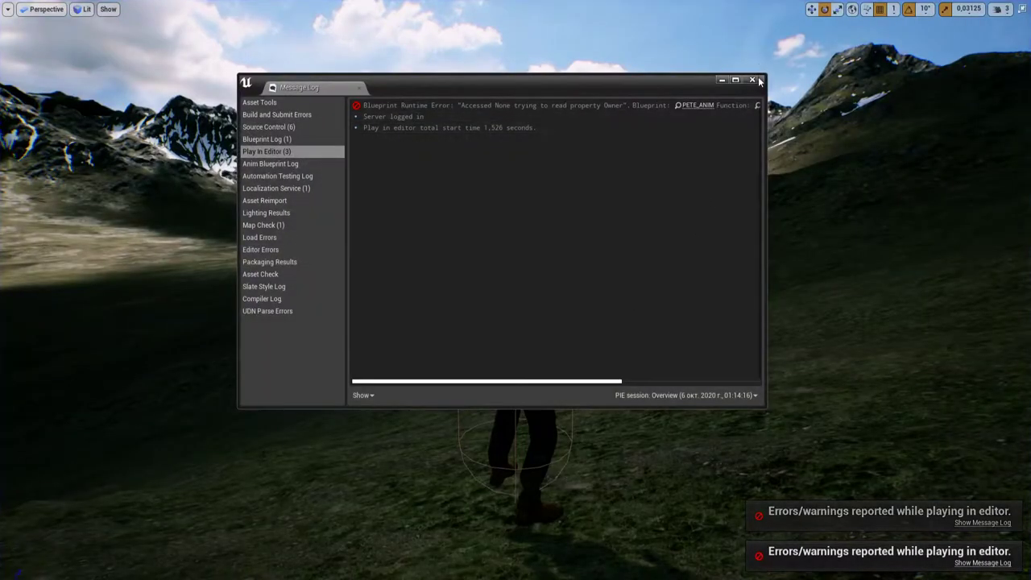
pyautogui.click(754, 79)
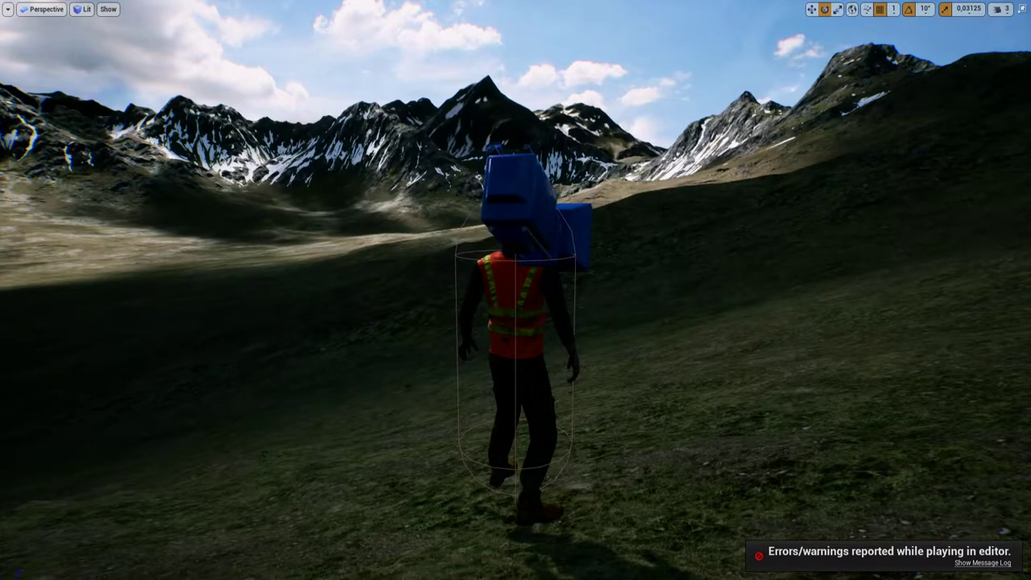
pyautogui.press('F11')
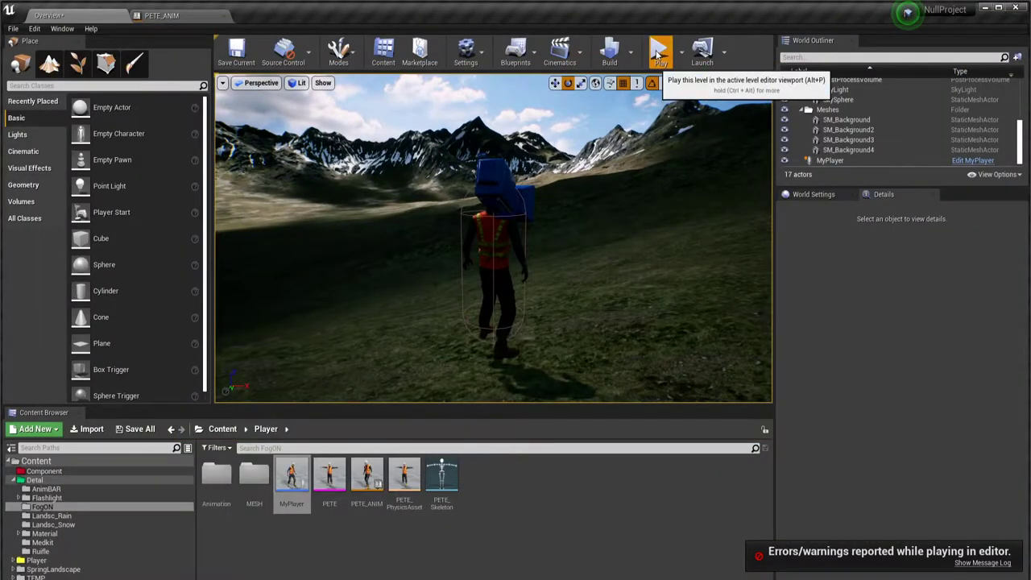
# Play-test full-screen, running the character forward across the grass, then stop to show the Message Log
pyautogui.click(657, 54)
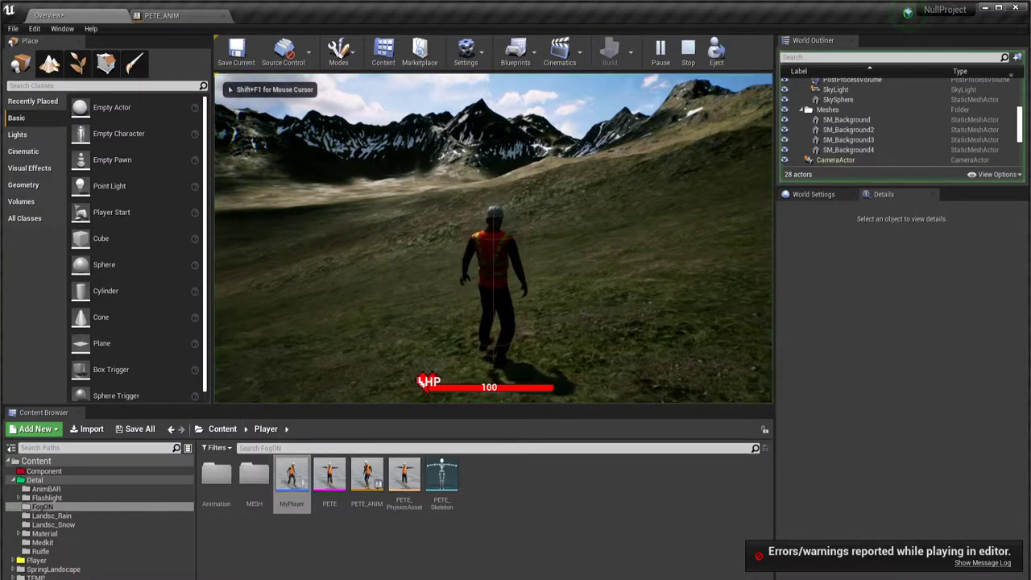
pyautogui.press('F11')
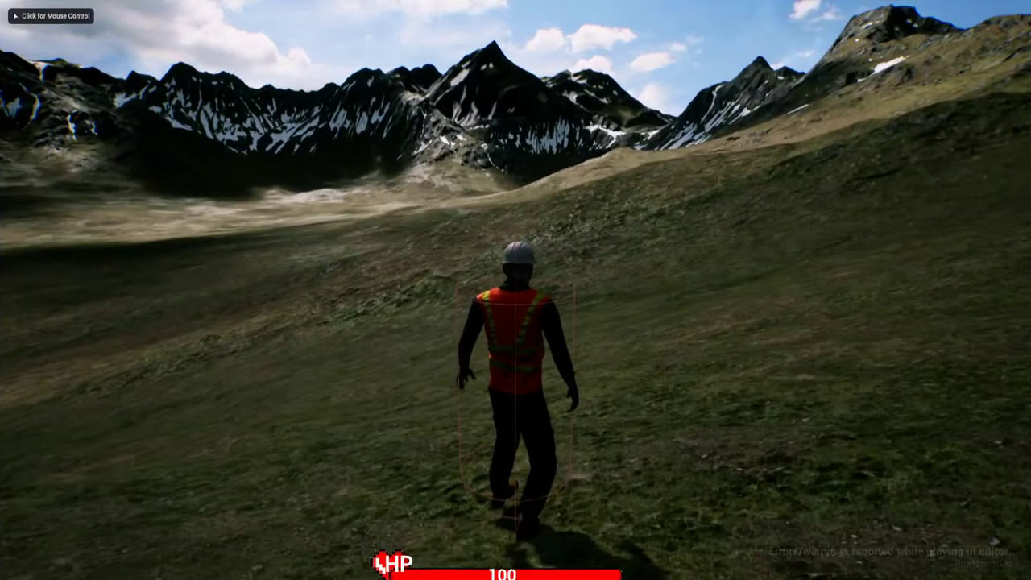
pyautogui.click(516, 290)
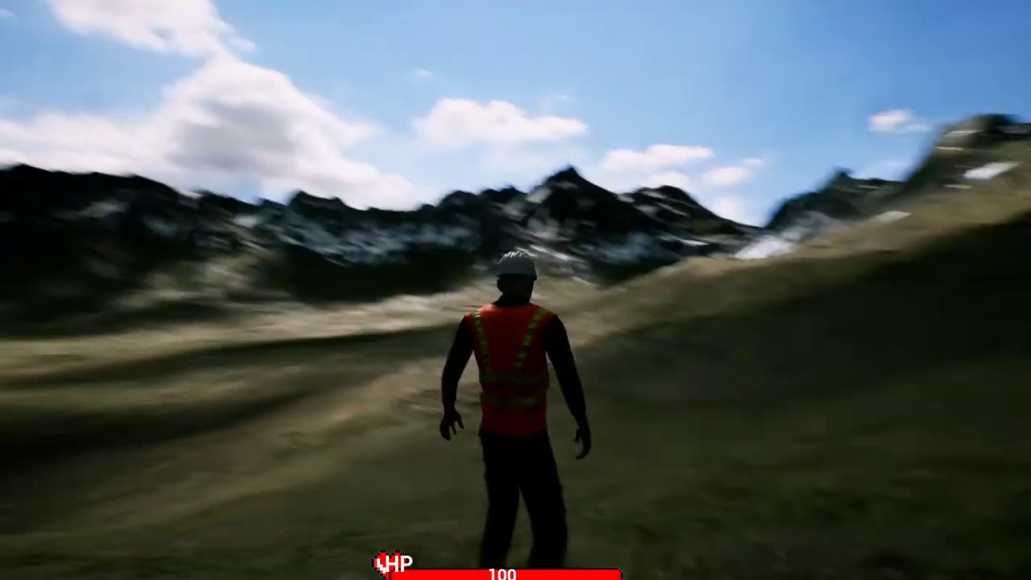
pyautogui.press('w')
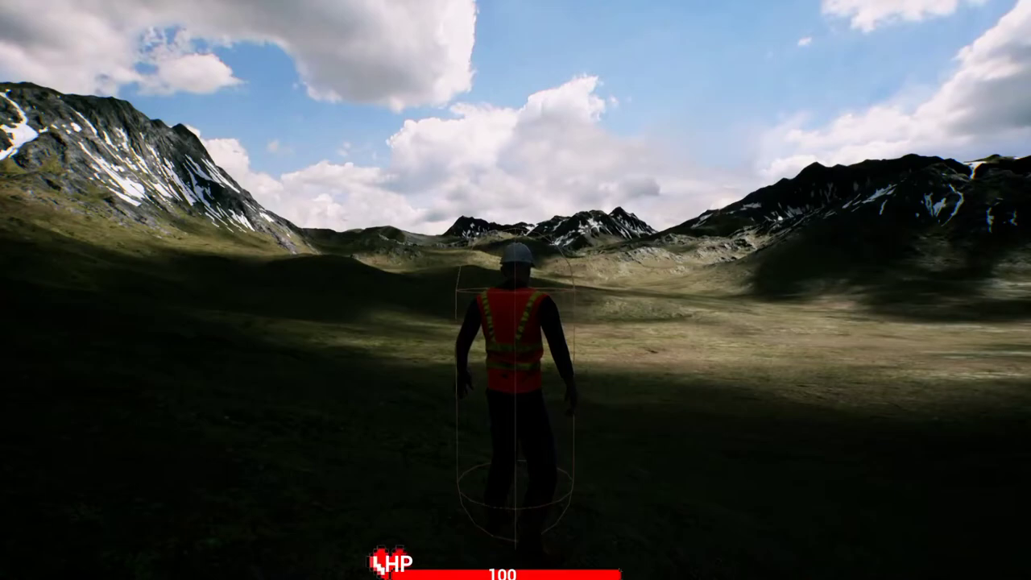
pyautogui.press('Escape')
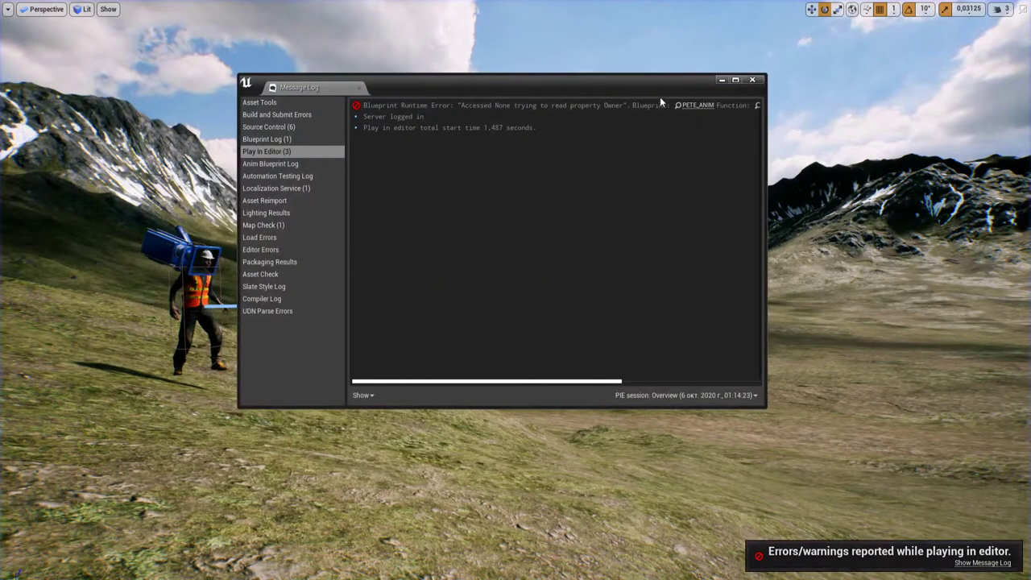
# Dismiss the error log, leave full screen, and search the placeable classes for 'fog'
pyautogui.click(751, 79)
pyautogui.press('F11')
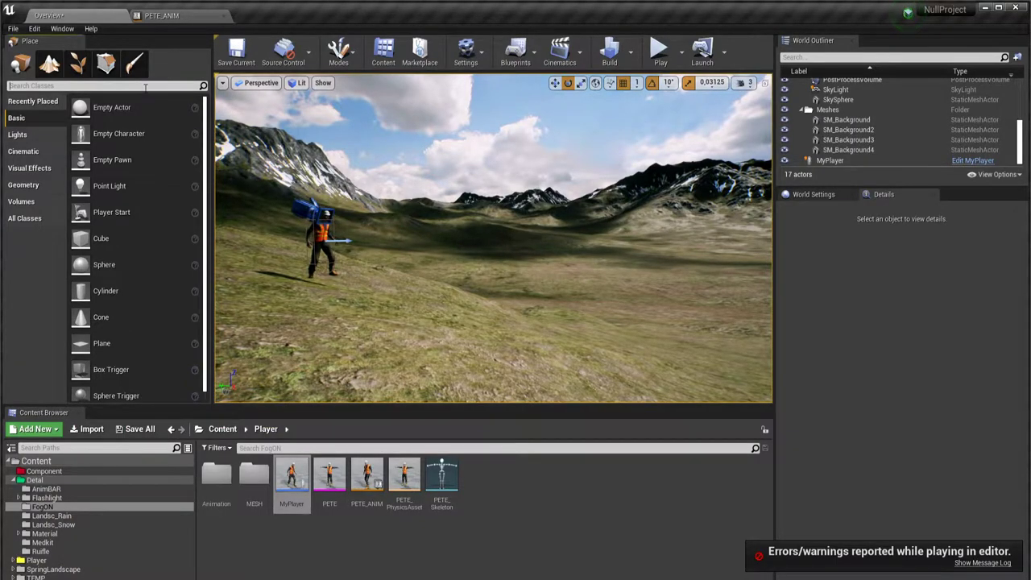
pyautogui.write('fo')
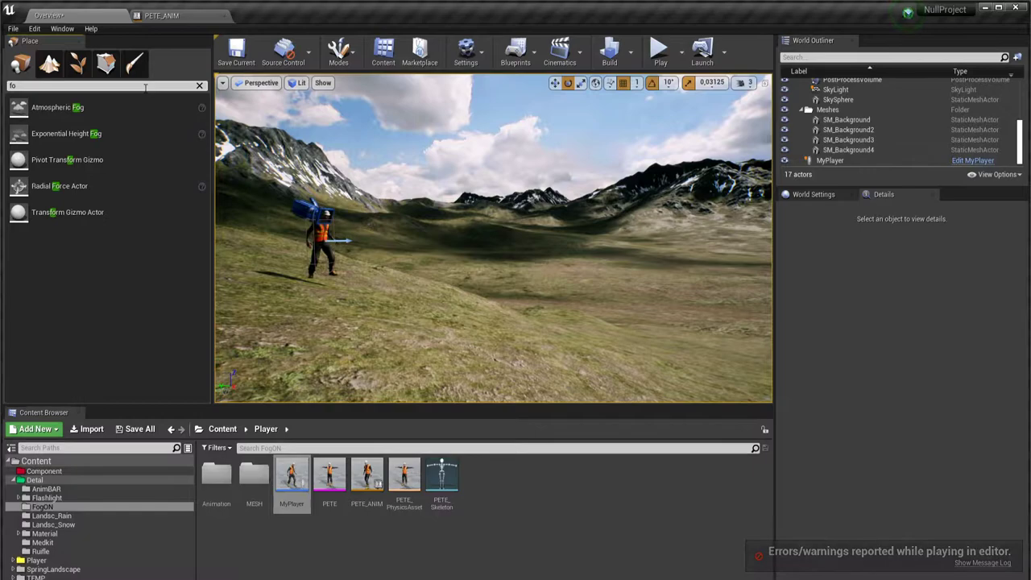
pyautogui.write('g')
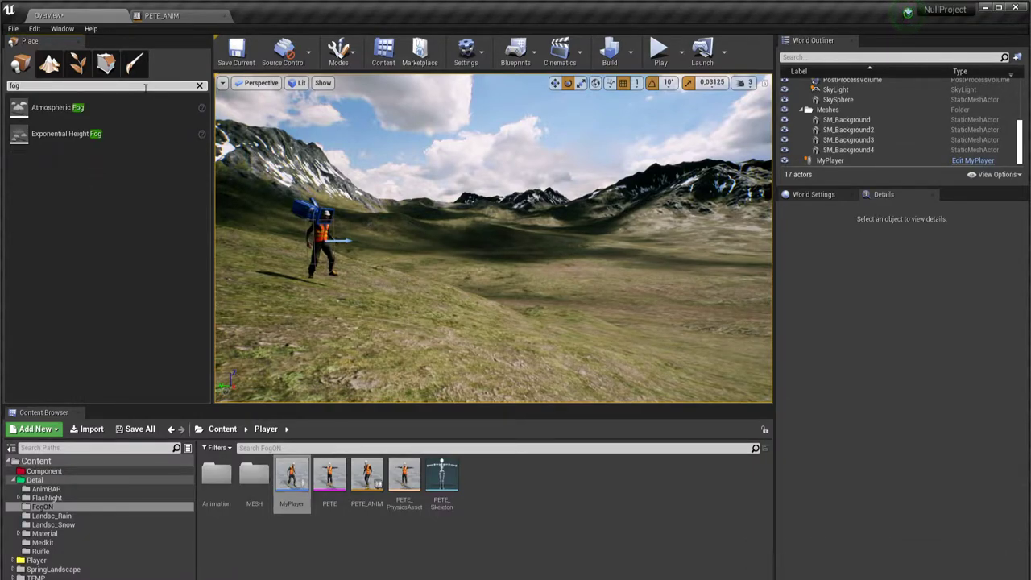
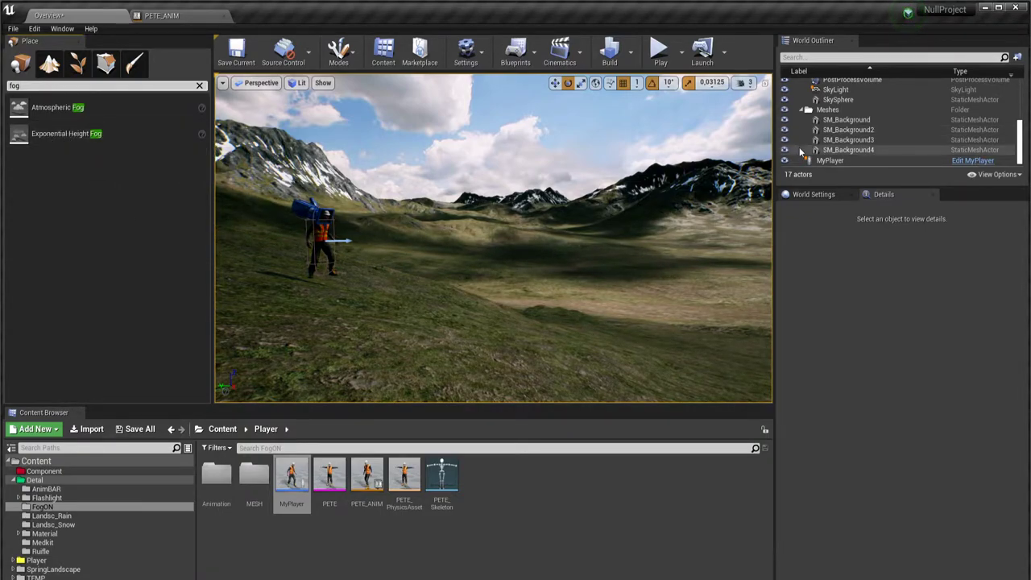
# Select AtmosphericFog and enable Visible under Rendering so bluish haze covers the distant mountains
pyautogui.scroll(3, 801, 152)
pyautogui.scroll(-1, 802, 148)
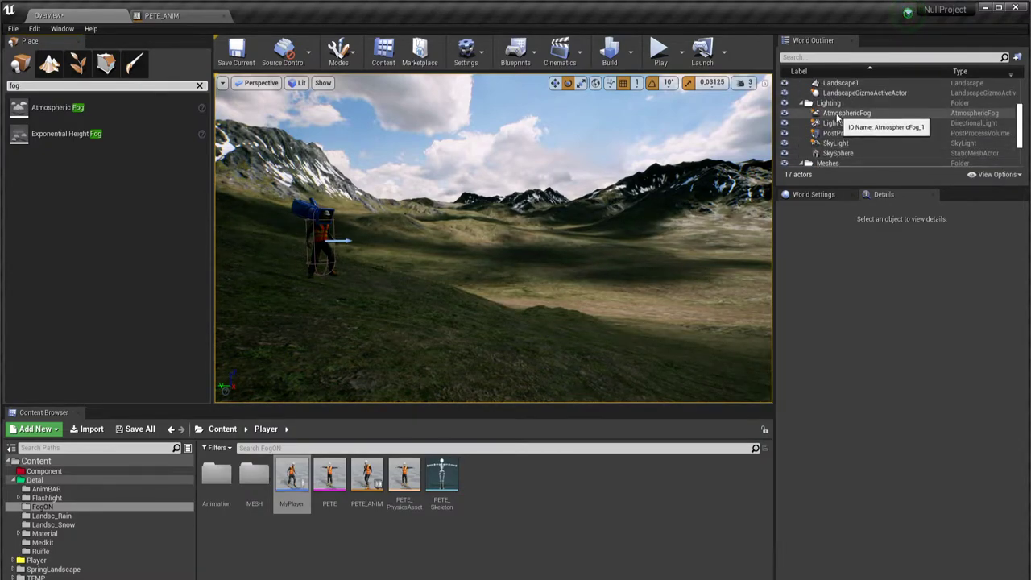
pyautogui.click(838, 114)
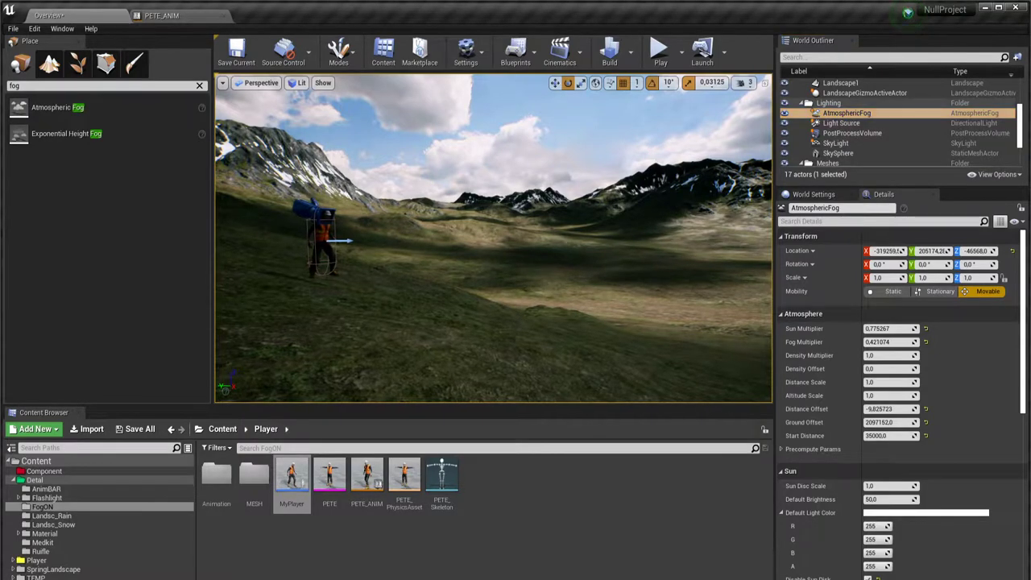
pyautogui.moveTo(500, 242); pyautogui.dragTo(493, 239, button='right')
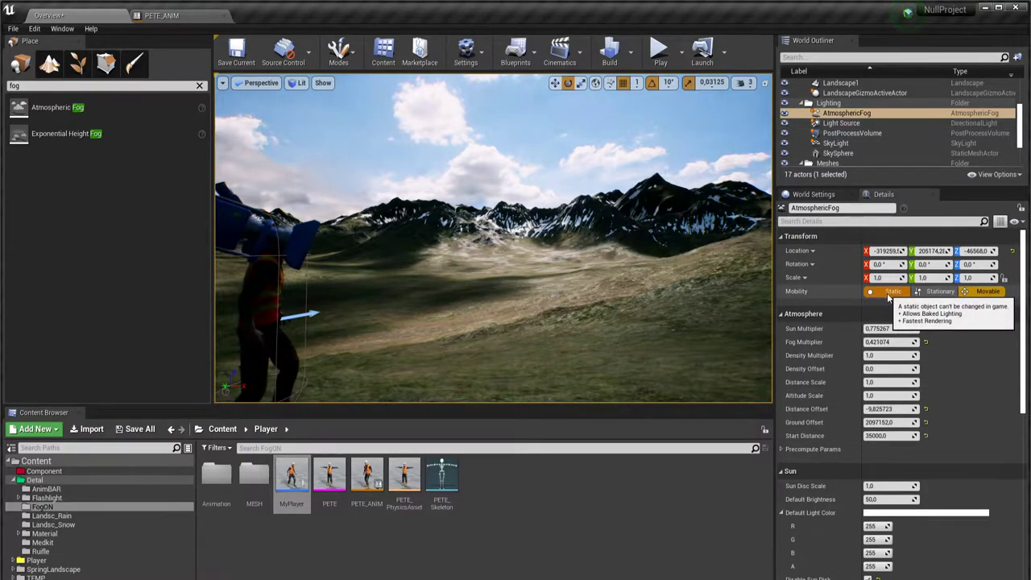
pyautogui.scroll(-1, 795, 355)
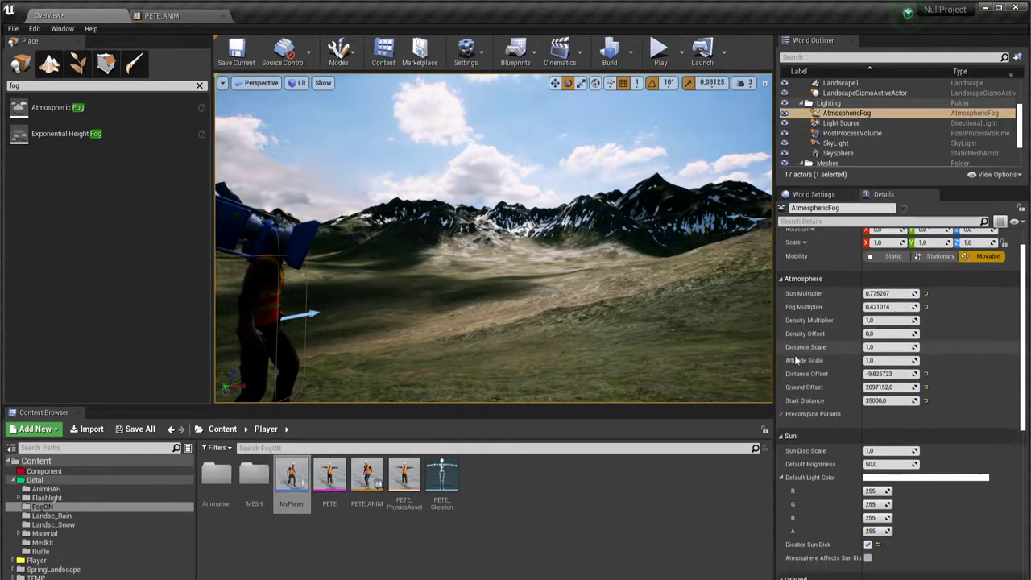
pyautogui.scroll(-3, 832, 366)
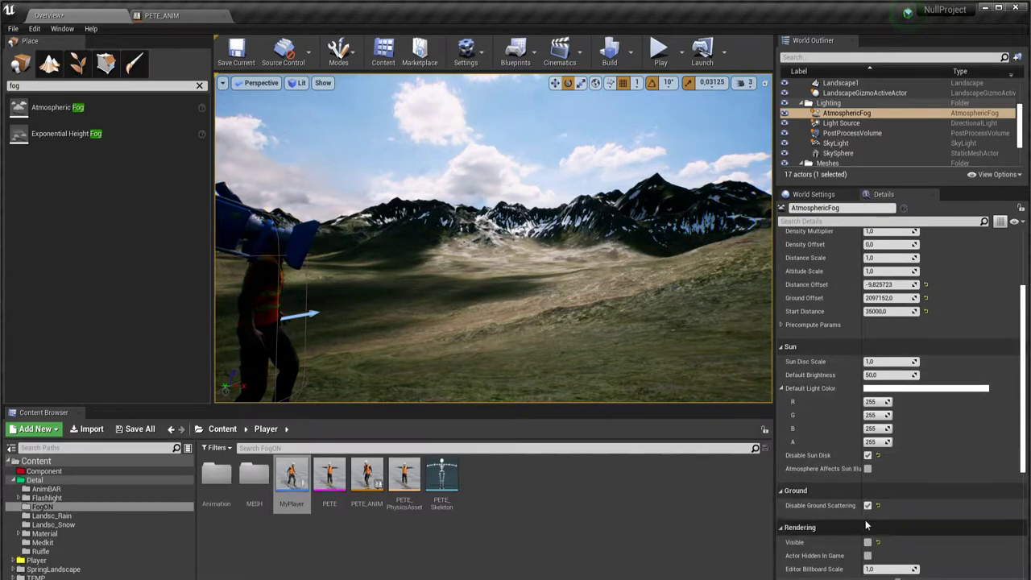
pyautogui.click(868, 542)
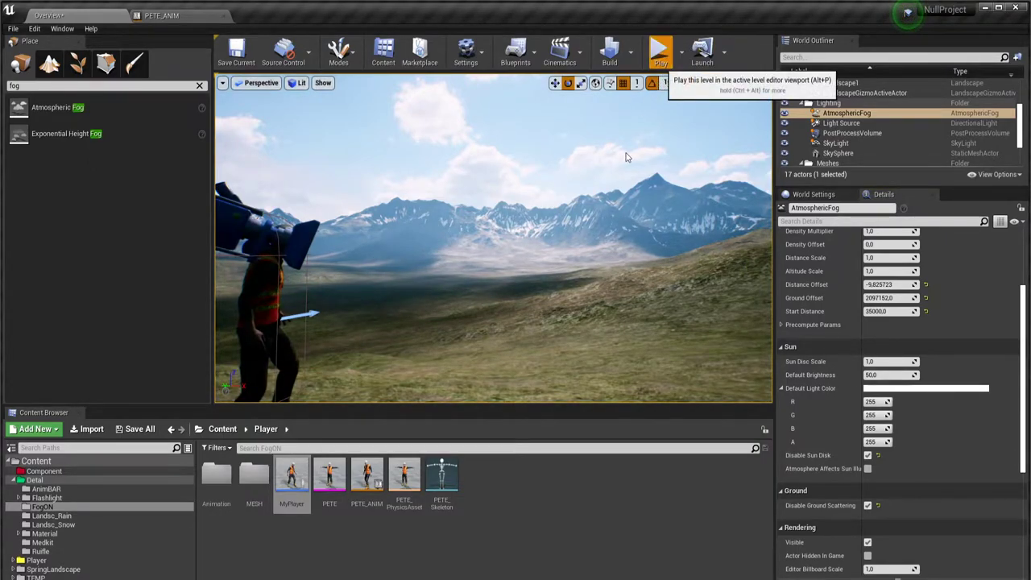
# Play-test the hazy valley fullscreen, then stop the session and close the Message Log
pyautogui.click(661, 53)
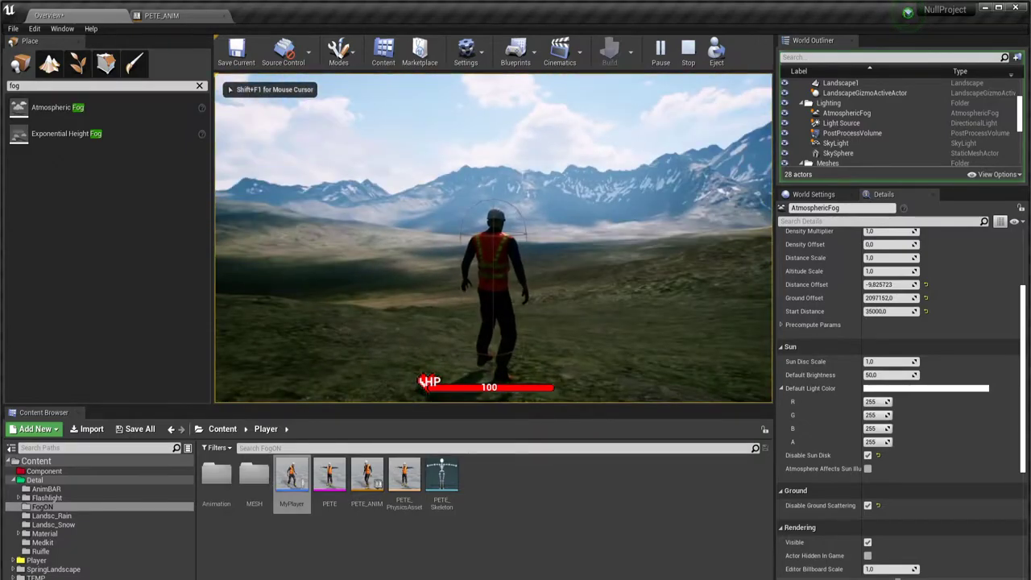
pyautogui.press('F11')
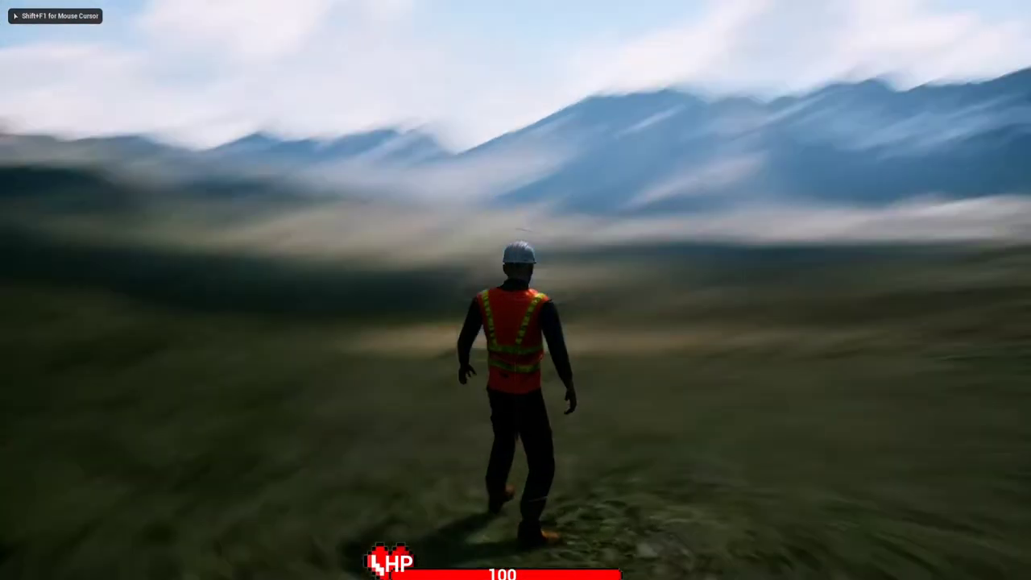
pyautogui.press('d')
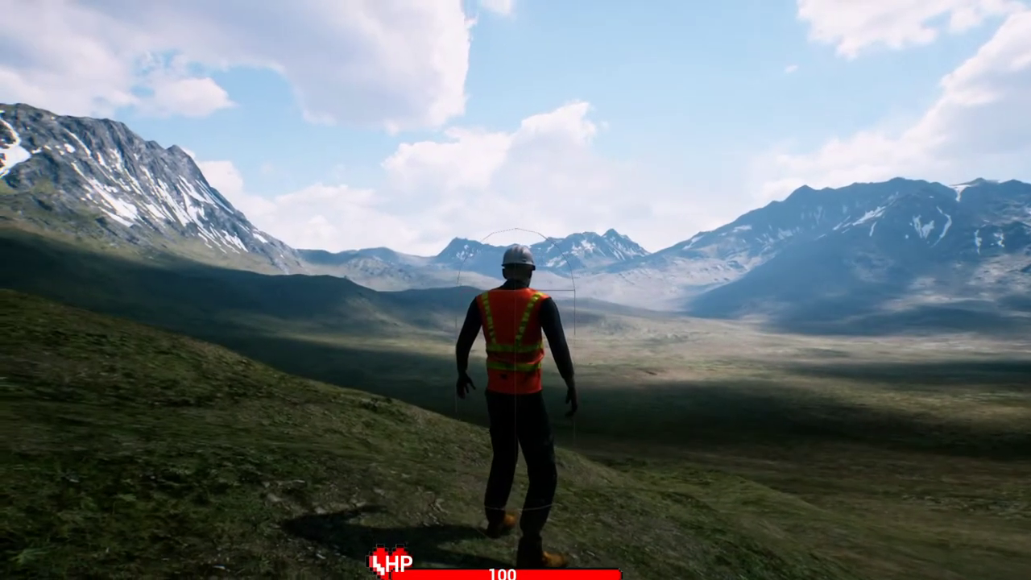
pyautogui.press('Escape')
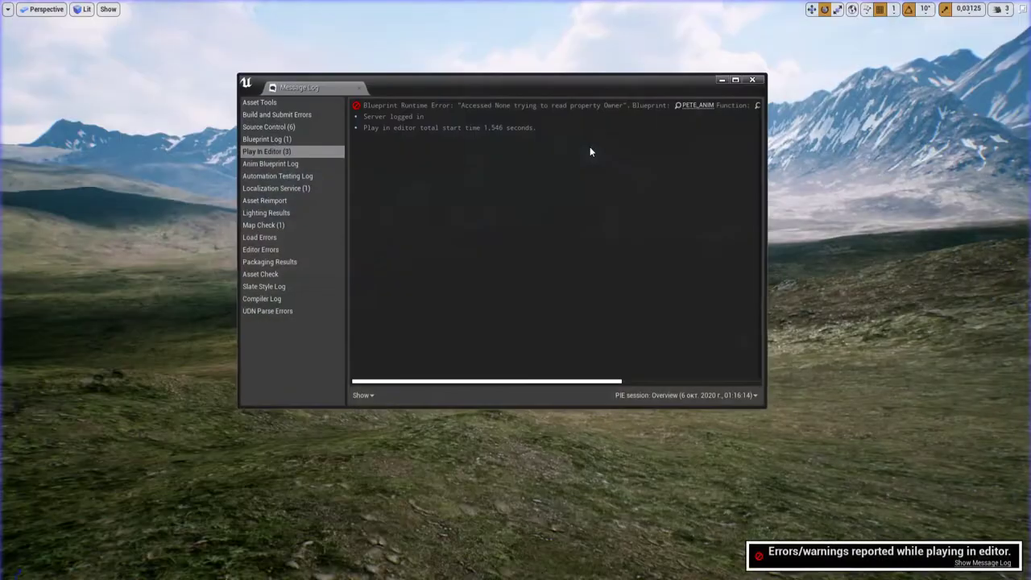
pyautogui.click(752, 81)
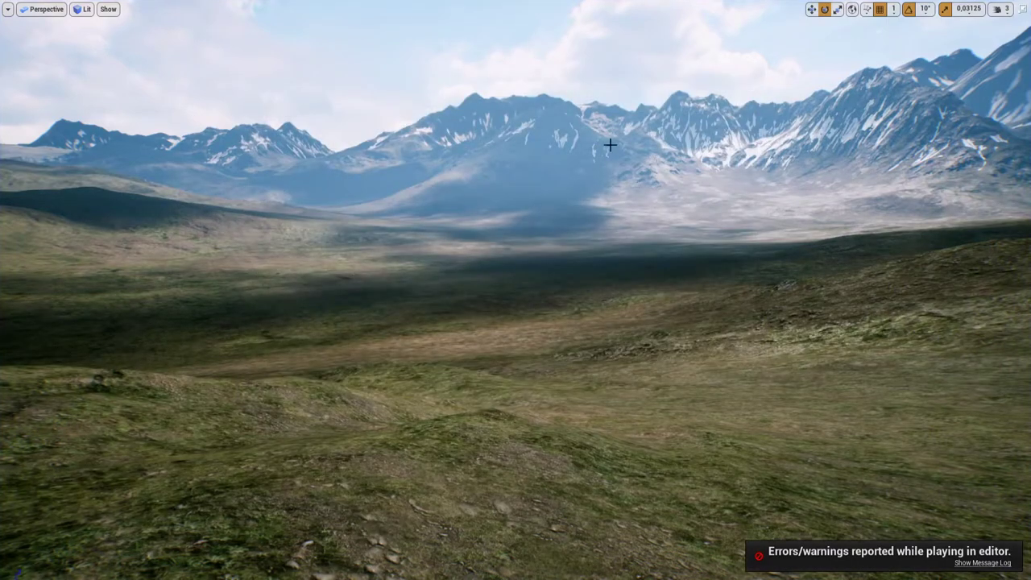
# Exit immersive mode and turn the viewport to face the mountains
pyautogui.click(610, 228)
pyautogui.press('F11')
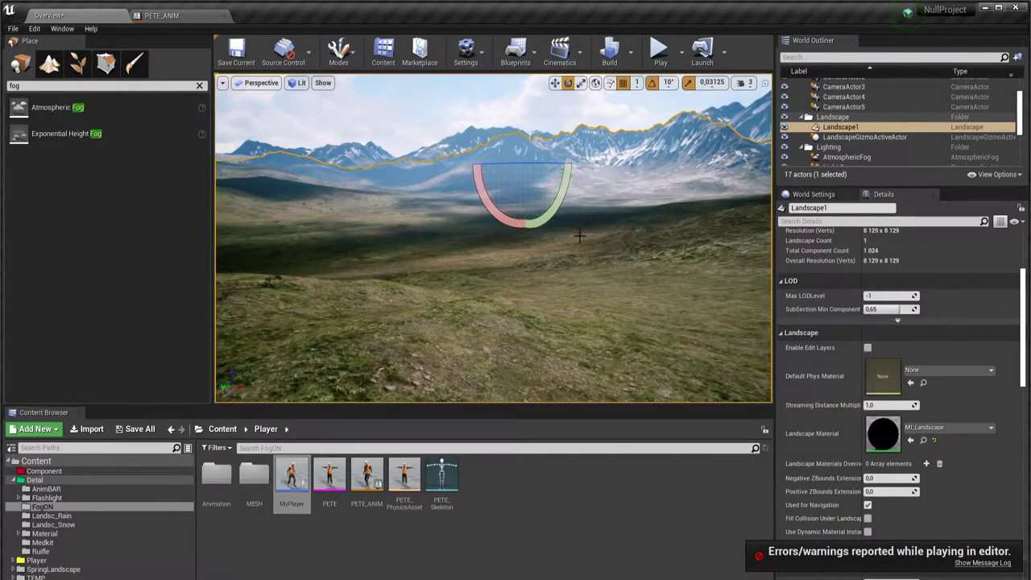
pyautogui.moveTo(578, 235)
pyautogui.mouseDown(button='right')
pyautogui.moveTo(554, 271)
pyautogui.moveTo(516, 266)
pyautogui.mouseUp(button='right')
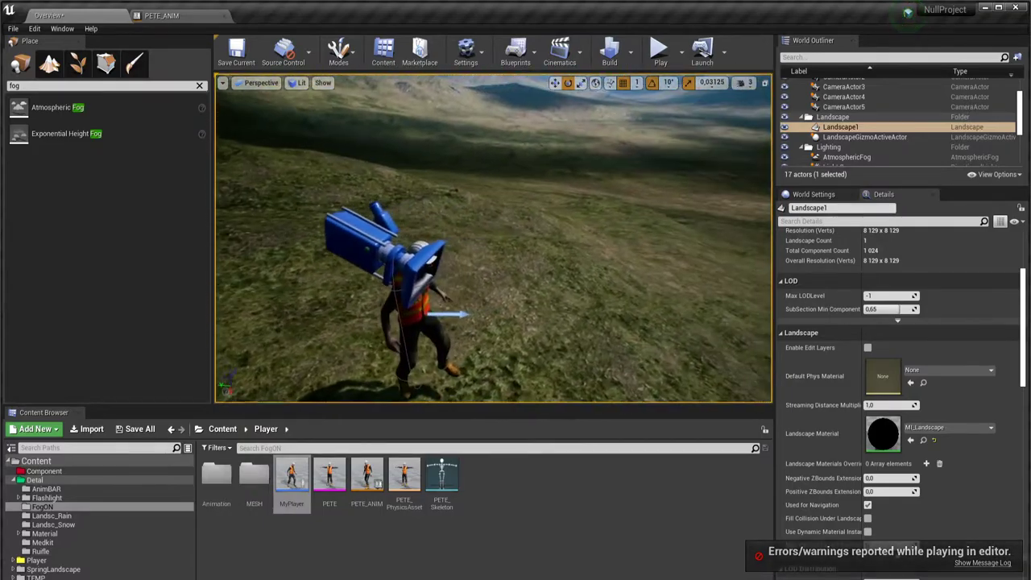
pyautogui.moveTo(516, 266); pyautogui.dragTo(560, 284, button='right')
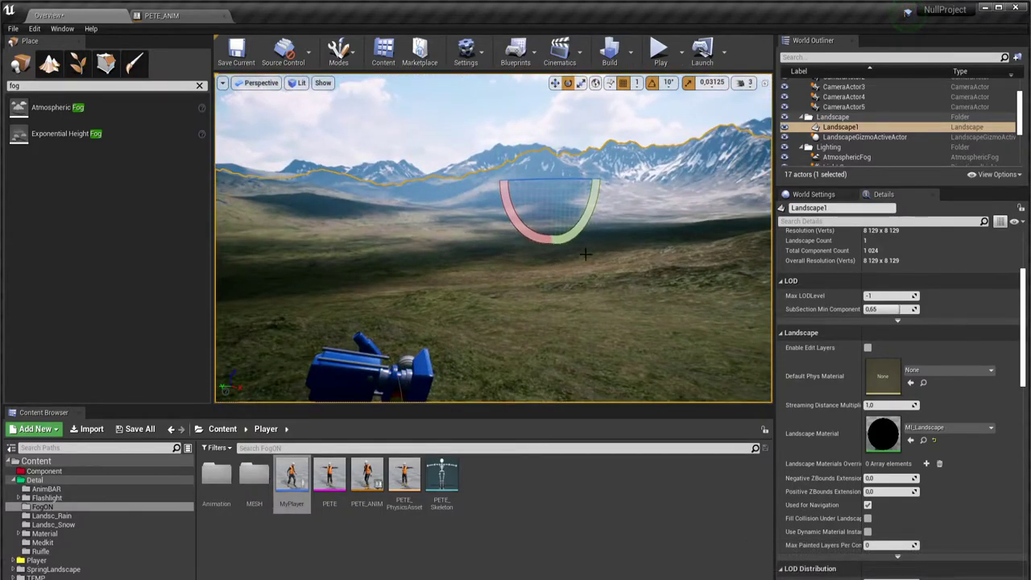
# Select SkySphere in the World Outliner and browse its properties in Details
pyautogui.click(603, 129)
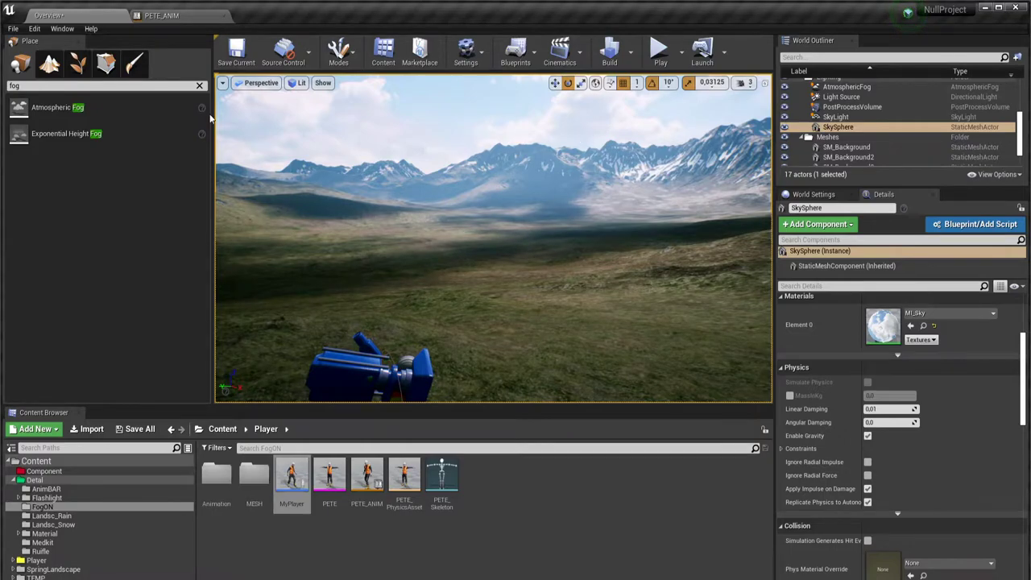
pyautogui.scroll(2, 833, 420)
pyautogui.scroll(3, 833, 419)
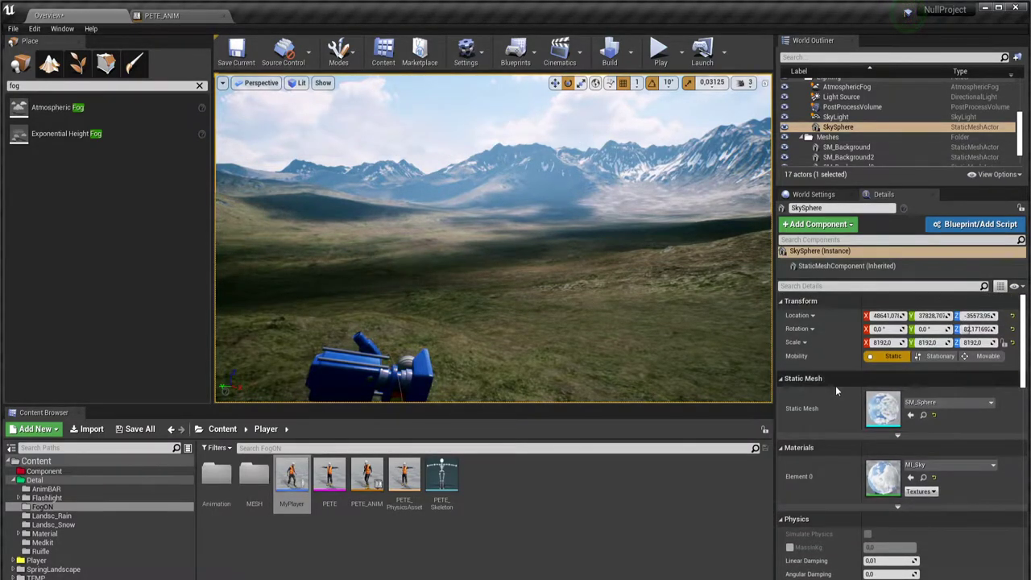
pyautogui.scroll(-2, 844, 364)
pyautogui.scroll(-2, 843, 363)
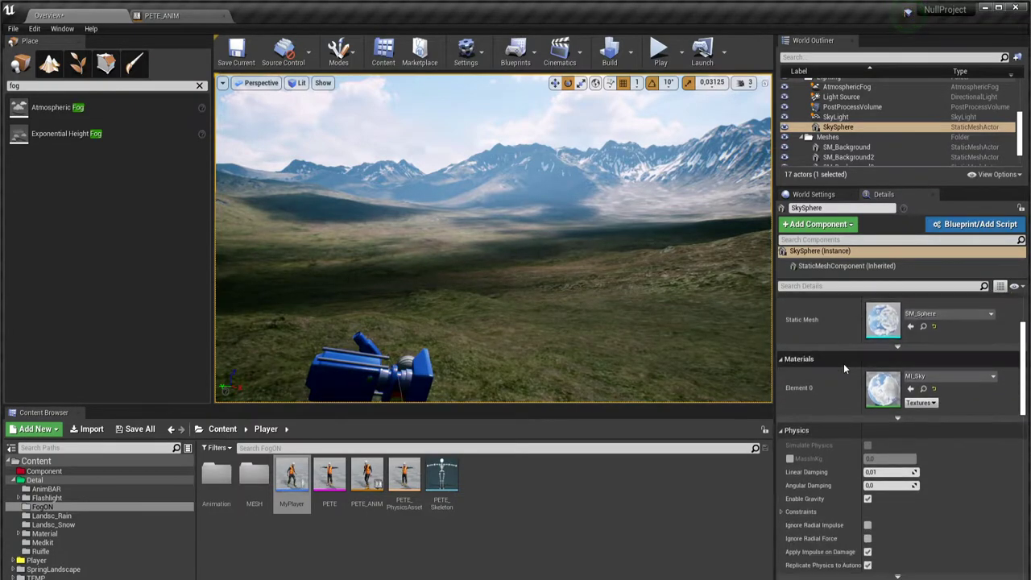
pyautogui.scroll(3, 844, 364)
# Set the AtmosphericFog's Sun Multiplier to 0.715481 and Fog Multiplier to 1.36961
pyautogui.click(845, 87)
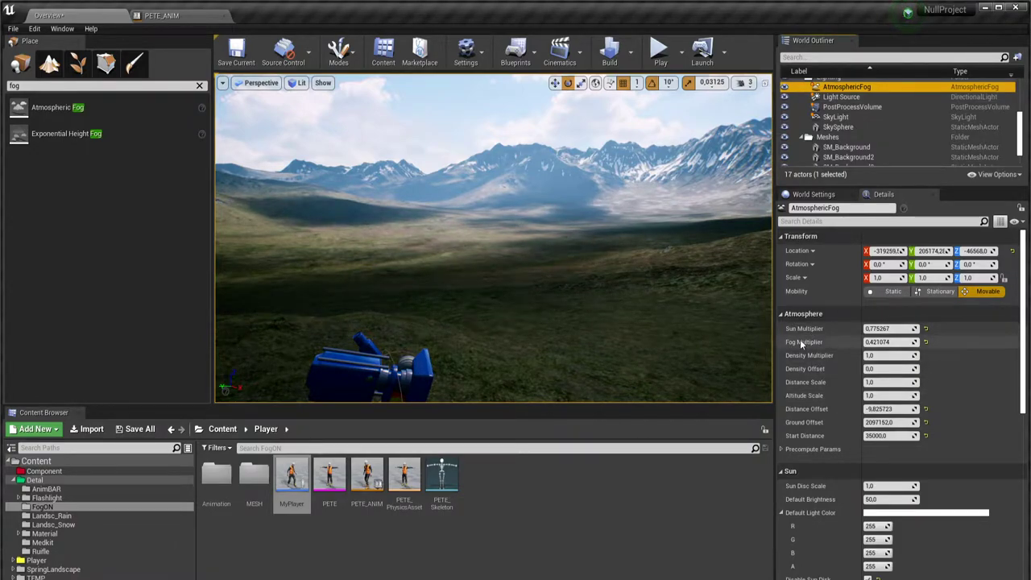
pyautogui.moveTo(884, 329)
pyautogui.mouseDown()
pyautogui.moveTo(951, 329)
pyautogui.moveTo(874, 329)
pyautogui.moveTo(951, 328)
pyautogui.mouseUp()
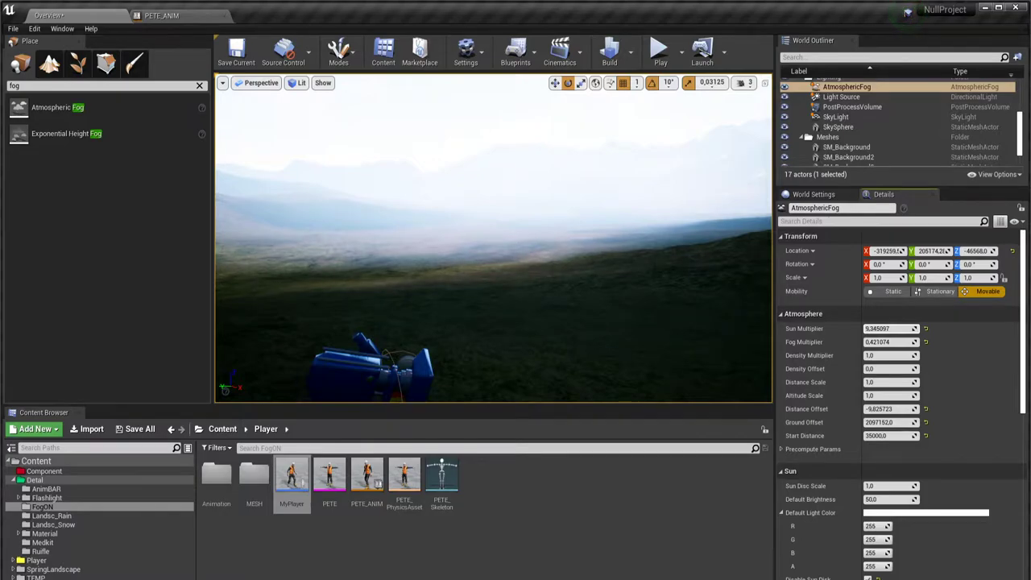
pyautogui.moveTo(951, 329)
pyautogui.mouseDown()
pyautogui.moveTo(886, 329)
pyautogui.moveTo(934, 341)
pyautogui.mouseUp()
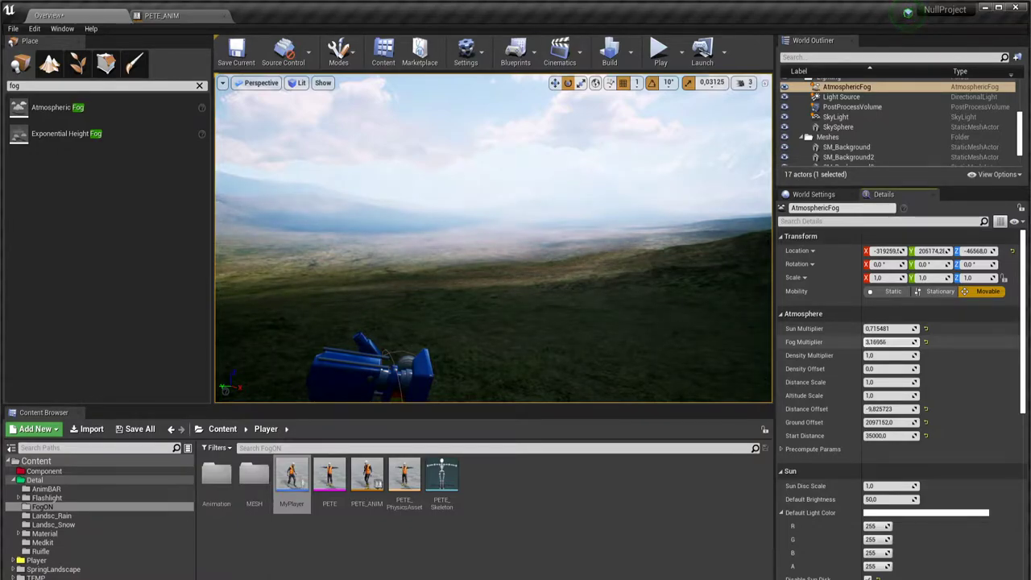
pyautogui.moveTo(895, 342)
pyautogui.mouseDown()
pyautogui.moveTo(885, 342)
pyautogui.moveTo(935, 341)
pyautogui.moveTo(883, 342)
pyautogui.mouseUp()
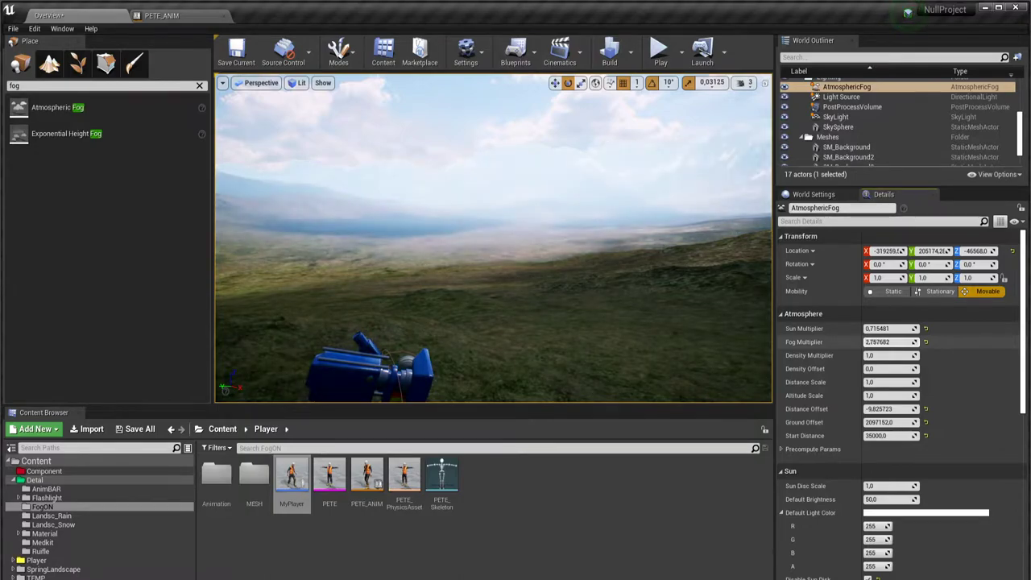
pyautogui.moveTo(890, 342); pyautogui.dragTo(882, 342)
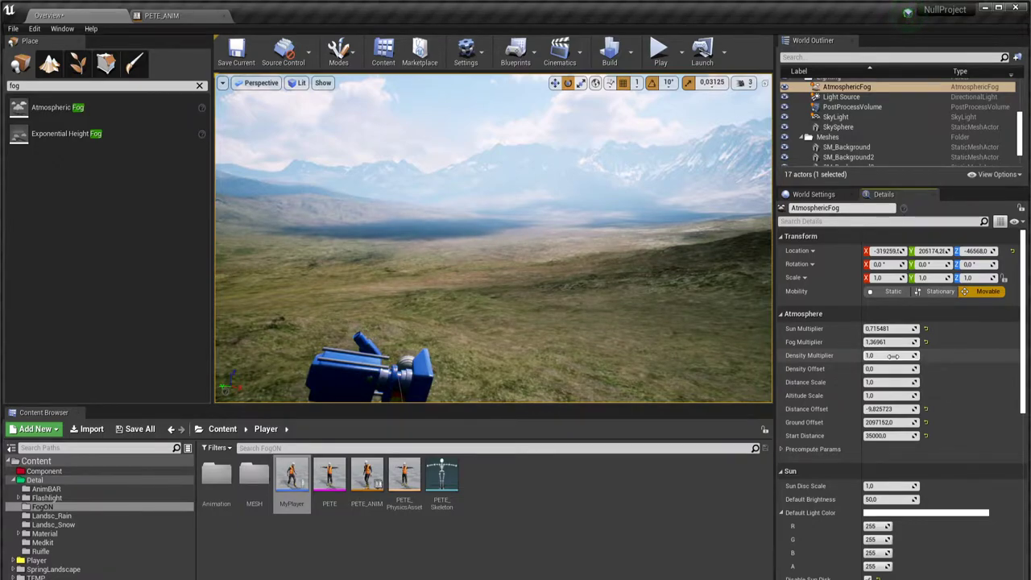
# Test the fog's Density Multiplier, reset it to 1.0, and raise Distance Scale toward 51.37
pyautogui.moveTo(886, 355)
pyautogui.mouseDown()
pyautogui.moveTo(870, 356)
pyautogui.moveTo(915, 355)
pyautogui.mouseUp()
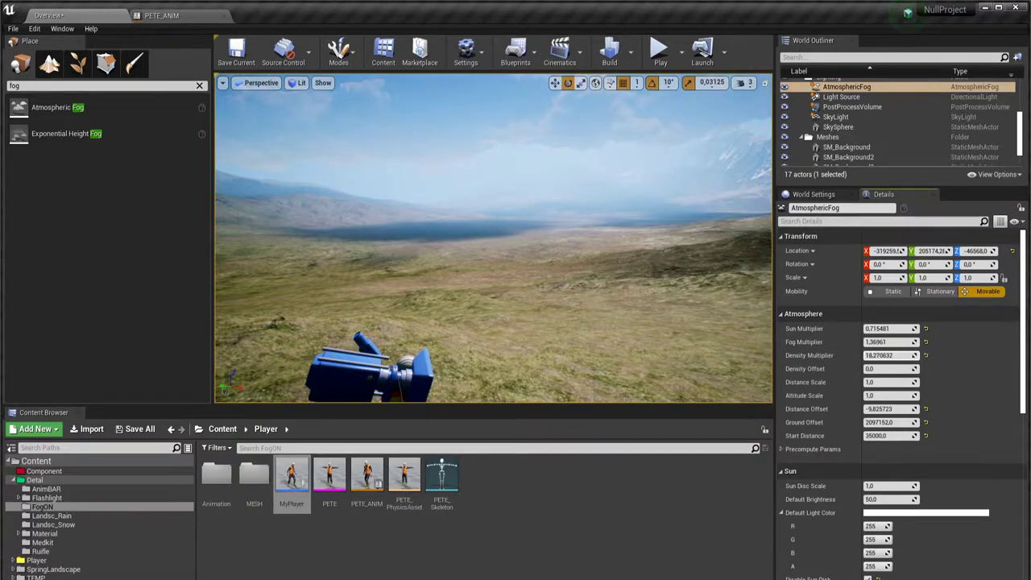
pyautogui.moveTo(556, 273); pyautogui.dragTo(556, 242, button='right')
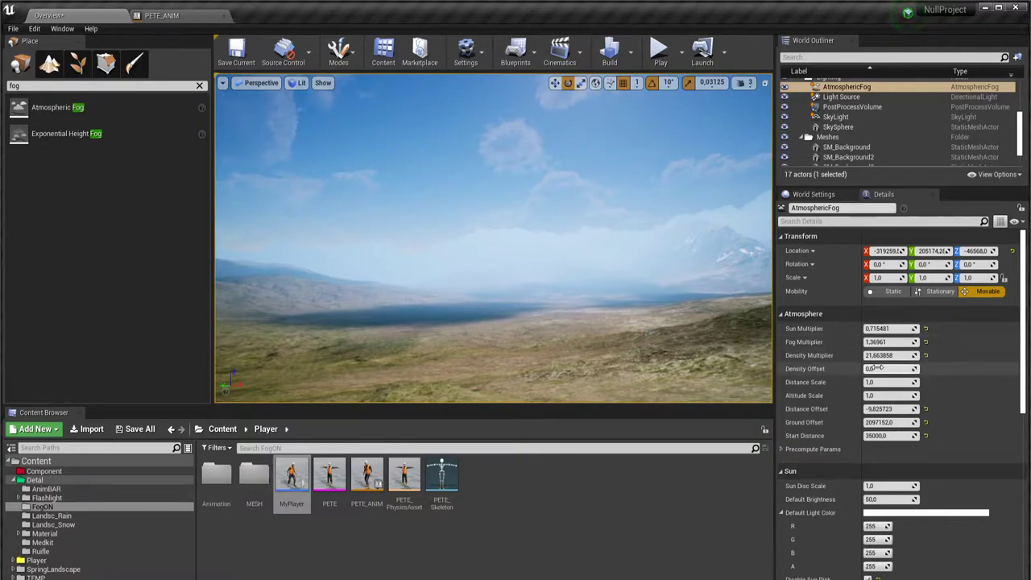
pyautogui.moveTo(890, 355)
pyautogui.mouseDown()
pyautogui.moveTo(915, 355)
pyautogui.moveTo(890, 355)
pyautogui.mouseUp()
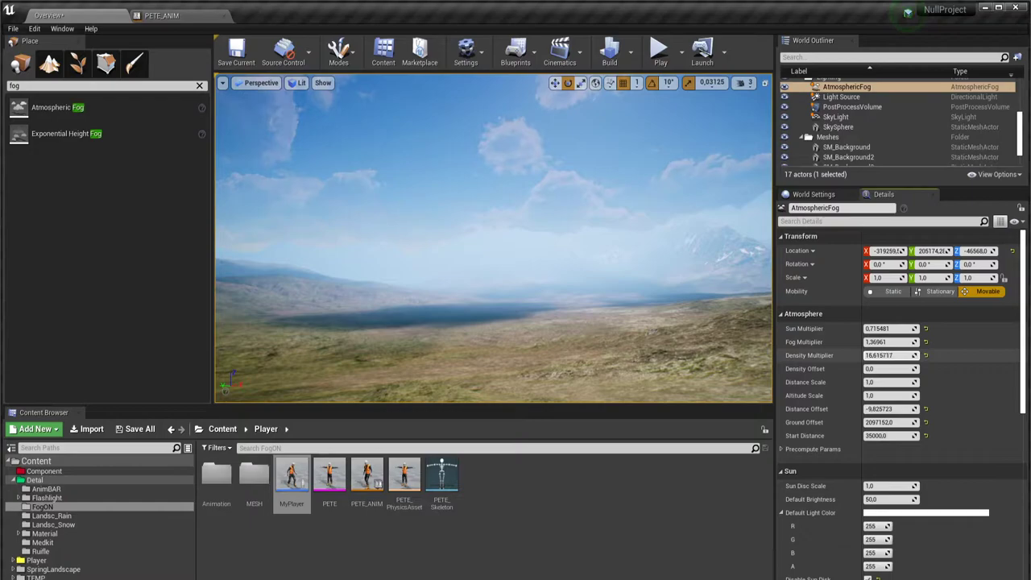
pyautogui.moveTo(890, 355)
pyautogui.mouseDown()
pyautogui.moveTo(914, 356)
pyautogui.moveTo(890, 355)
pyautogui.mouseUp()
pyautogui.click(926, 355)
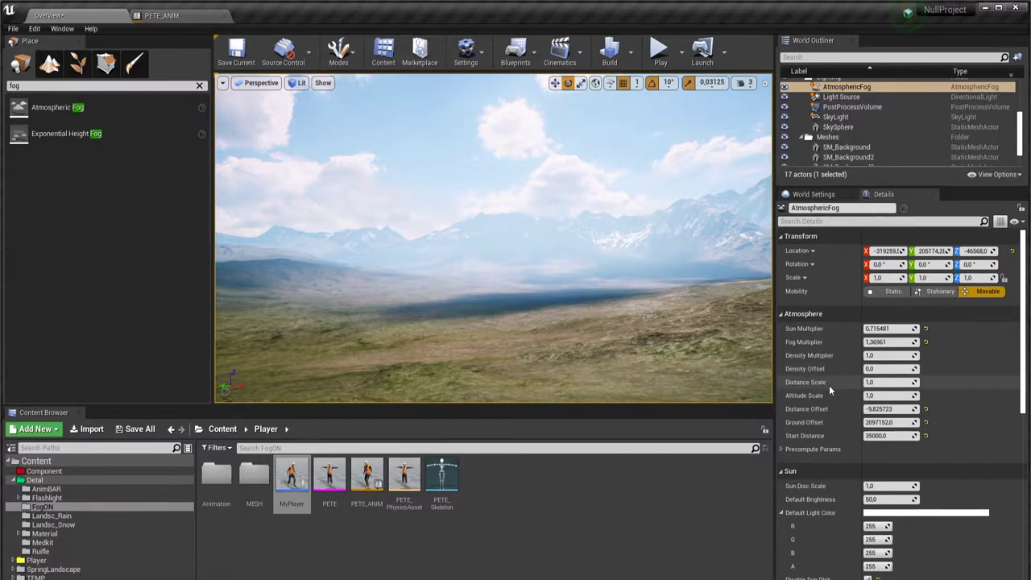
pyautogui.moveTo(870, 383); pyautogui.dragTo(882, 383)
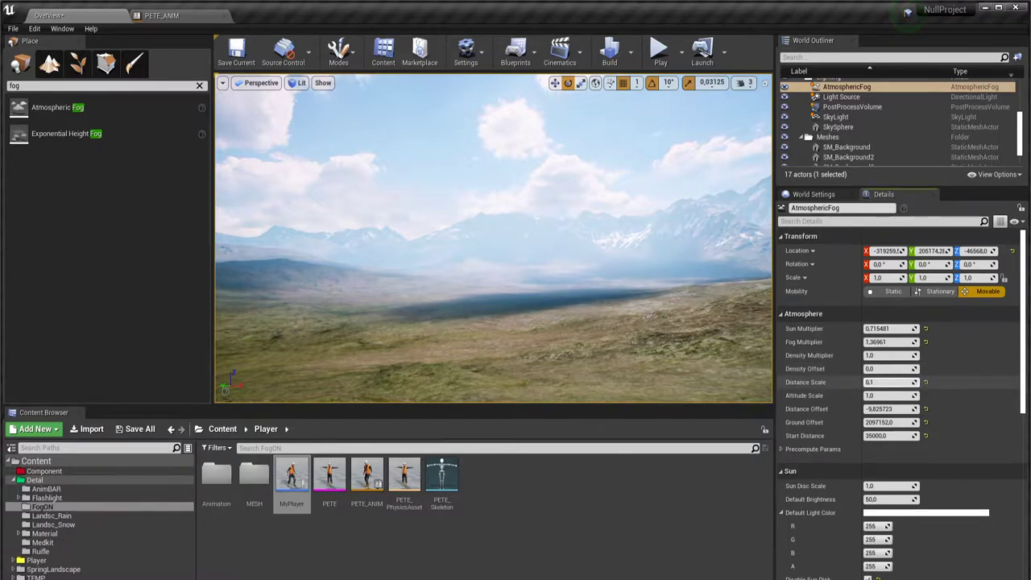
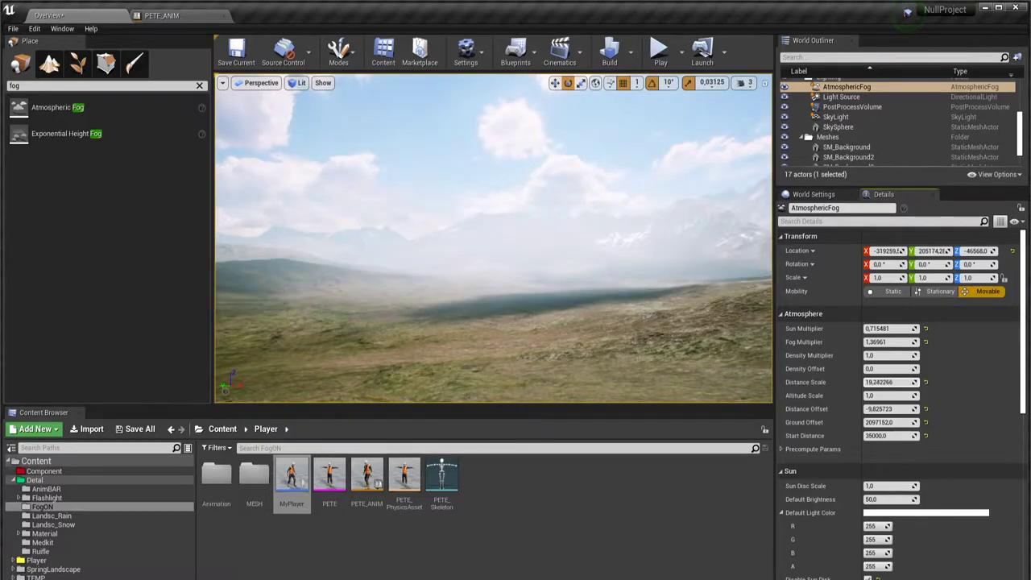
# Try higher Atmospheric Fog Distance Scale and Altitude Scale values, then reset both to 1.0
pyautogui.moveTo(878, 382); pyautogui.dragTo(890, 381)
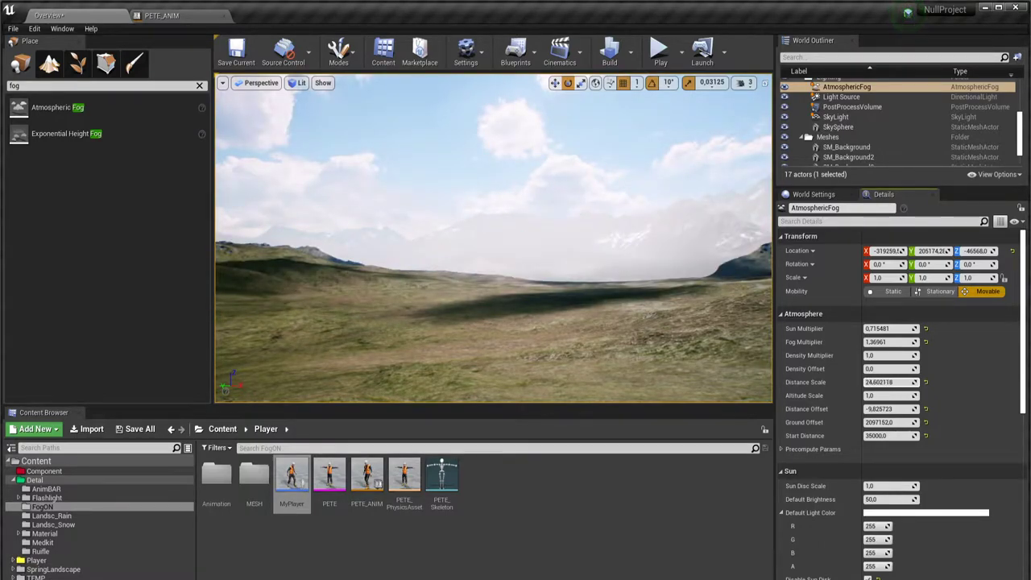
pyautogui.moveTo(878, 381); pyautogui.dragTo(883, 382)
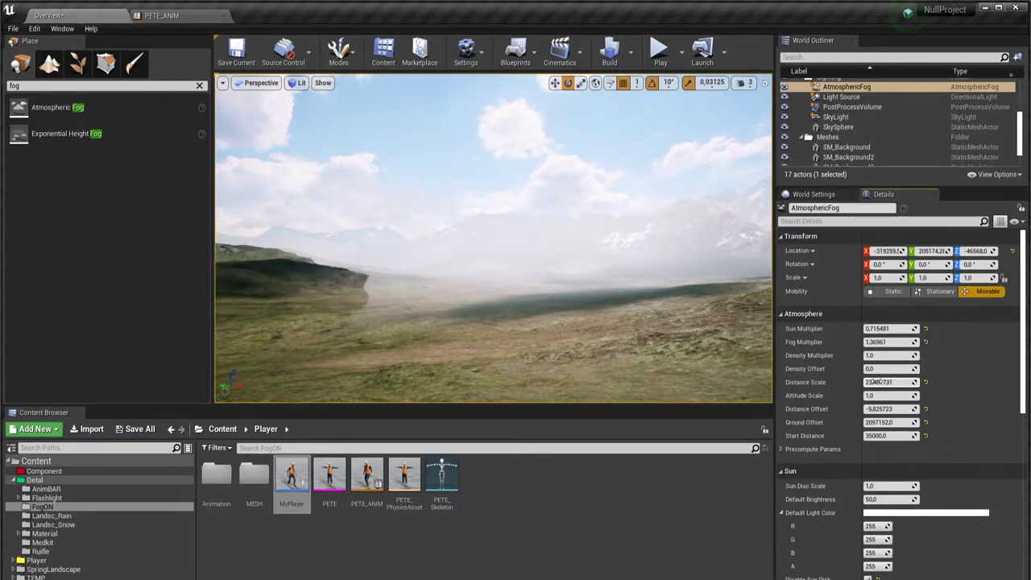
pyautogui.moveTo(584, 369)
pyautogui.mouseDown(button='right')
pyautogui.moveTo(532, 379)
pyautogui.moveTo(580, 379)
pyautogui.mouseUp(button='right')
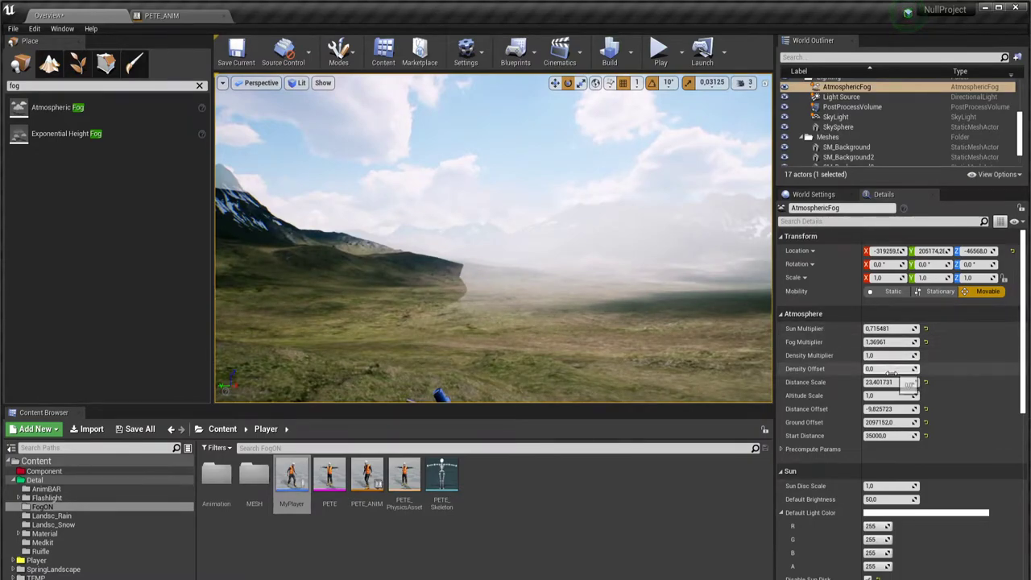
pyautogui.click(925, 382)
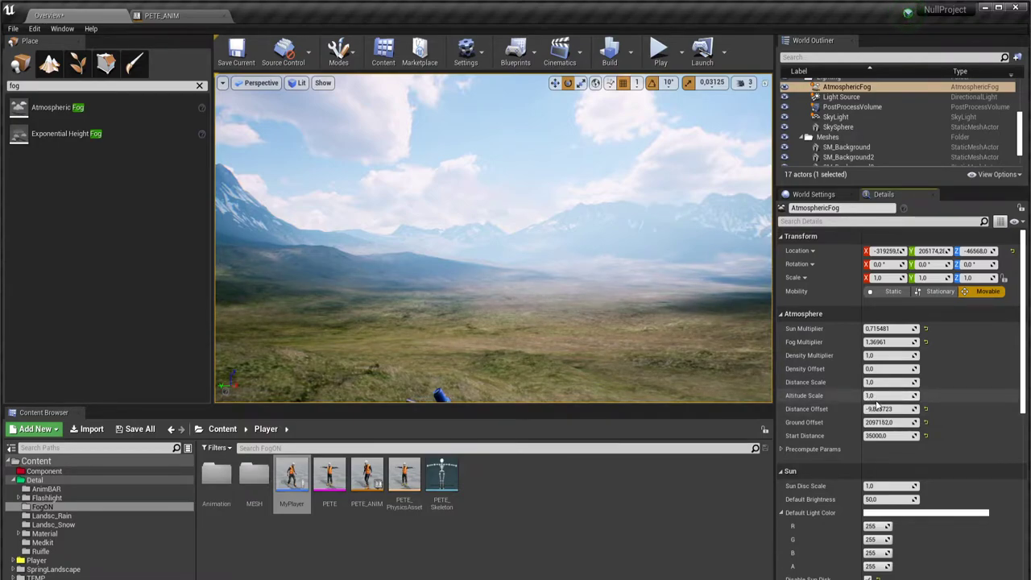
pyautogui.moveTo(884, 395)
pyautogui.mouseDown()
pyautogui.moveTo(910, 395)
pyautogui.moveTo(894, 394)
pyautogui.mouseUp()
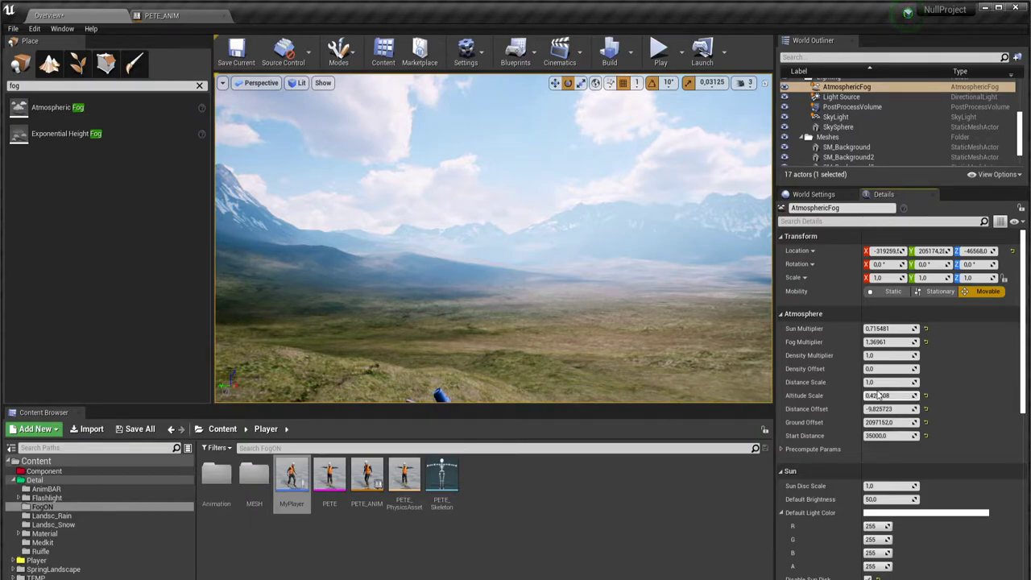
pyautogui.click(926, 395)
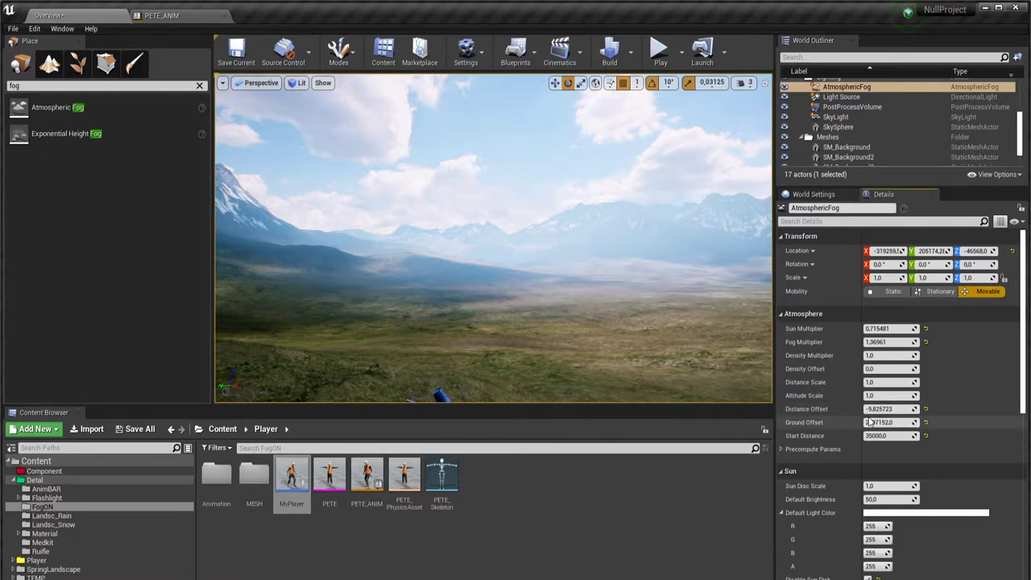
pyautogui.scroll(-1, 870, 422)
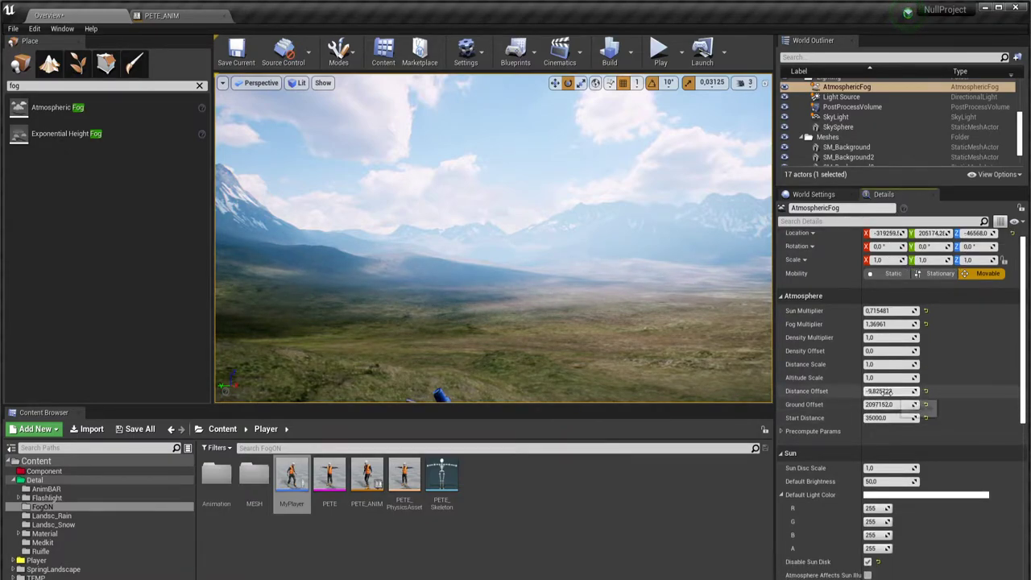
pyautogui.moveTo(883, 391)
pyautogui.mouseDown()
pyautogui.moveTo(854, 390)
pyautogui.moveTo(910, 391)
pyautogui.moveTo(874, 390)
pyautogui.moveTo(894, 391)
pyautogui.mouseUp()
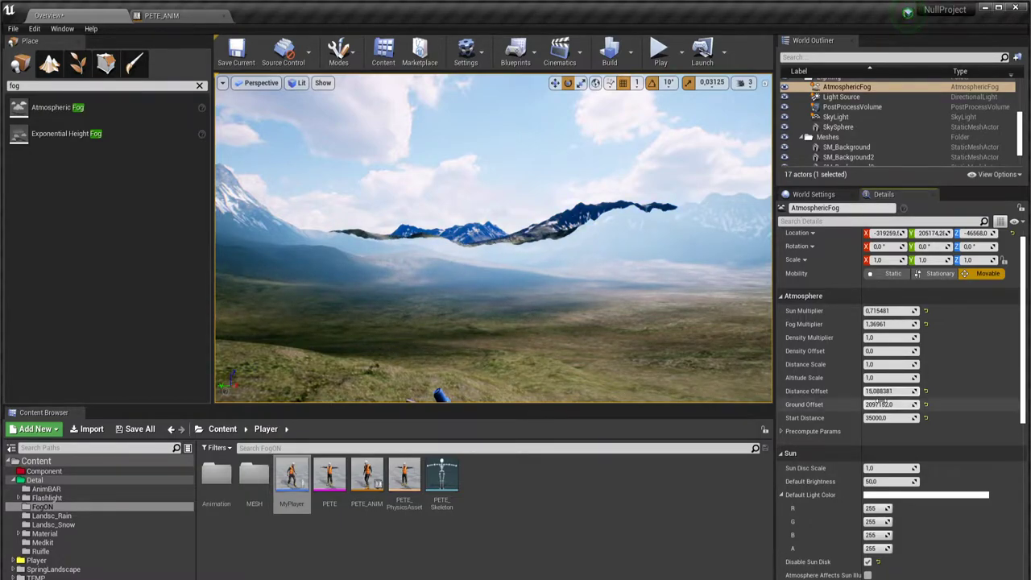
pyautogui.moveTo(886, 404); pyautogui.dragTo(895, 404)
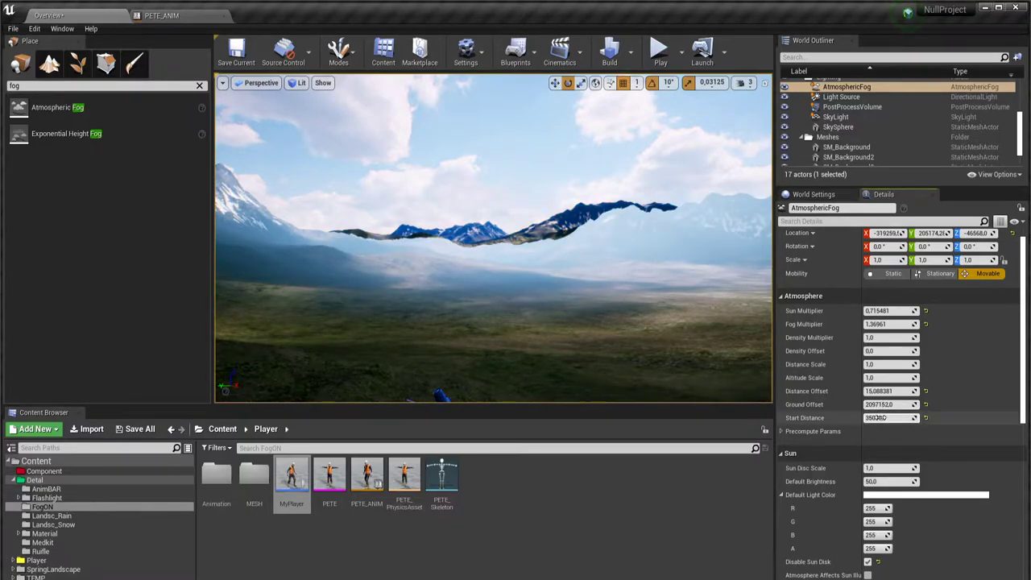
pyautogui.moveTo(886, 418); pyautogui.dragTo(877, 417)
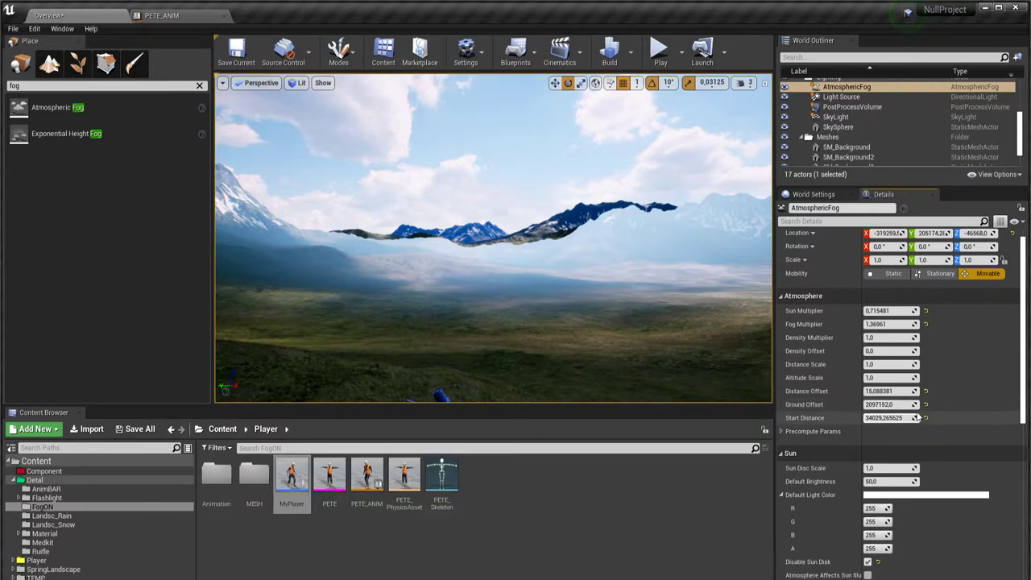
pyautogui.hotkey('ctrl', 'z')
pyautogui.hotkey('ctrl', 'z')
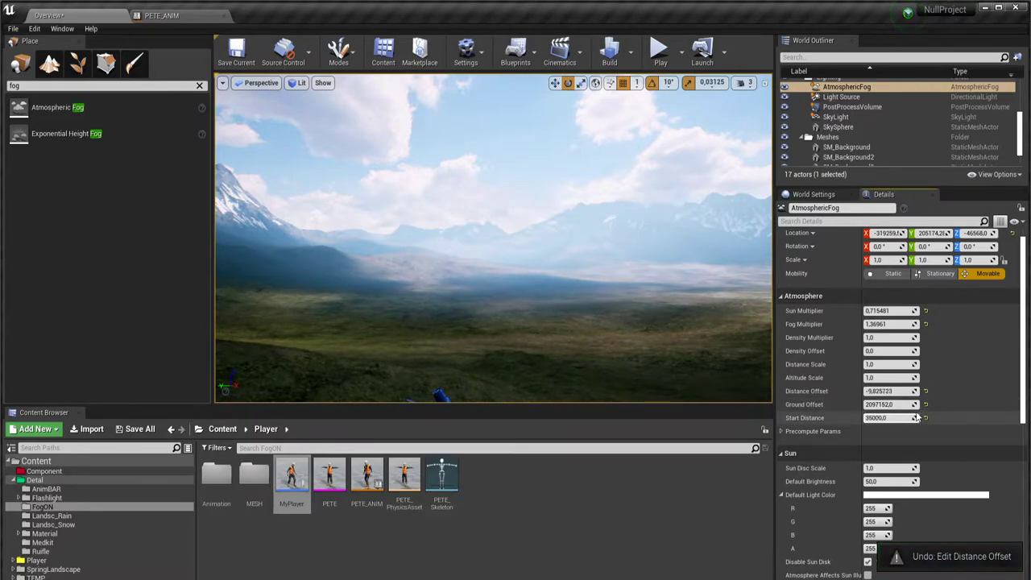
pyautogui.hotkey('ctrl', 'z')
pyautogui.hotkey('ctrl', 'z')
pyautogui.hotkey('ctrl', 'z')
pyautogui.hotkey('ctrl', 'z')
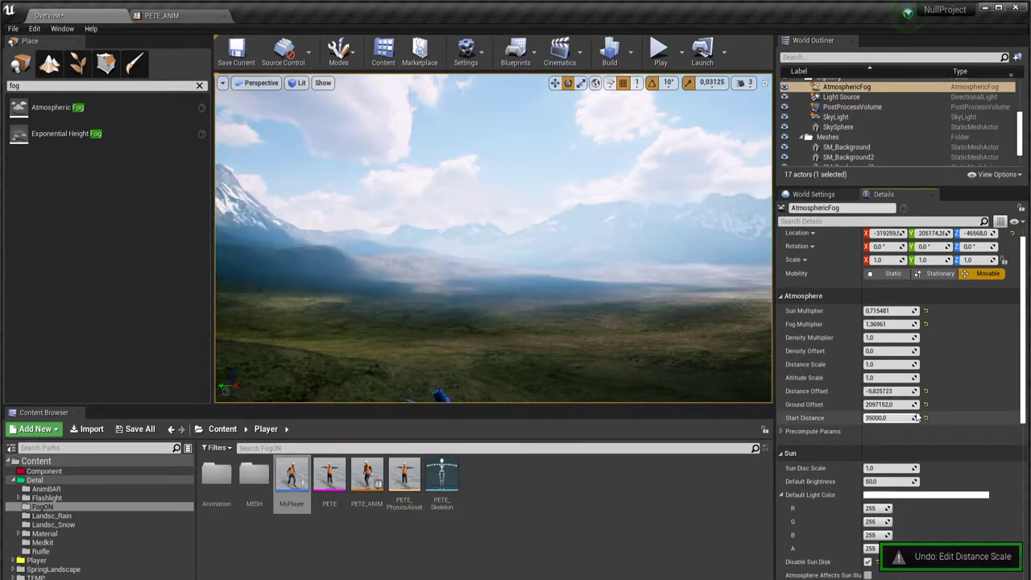
pyautogui.hotkey('ctrl', 'z')
pyautogui.hotkey('ctrl', 'z')
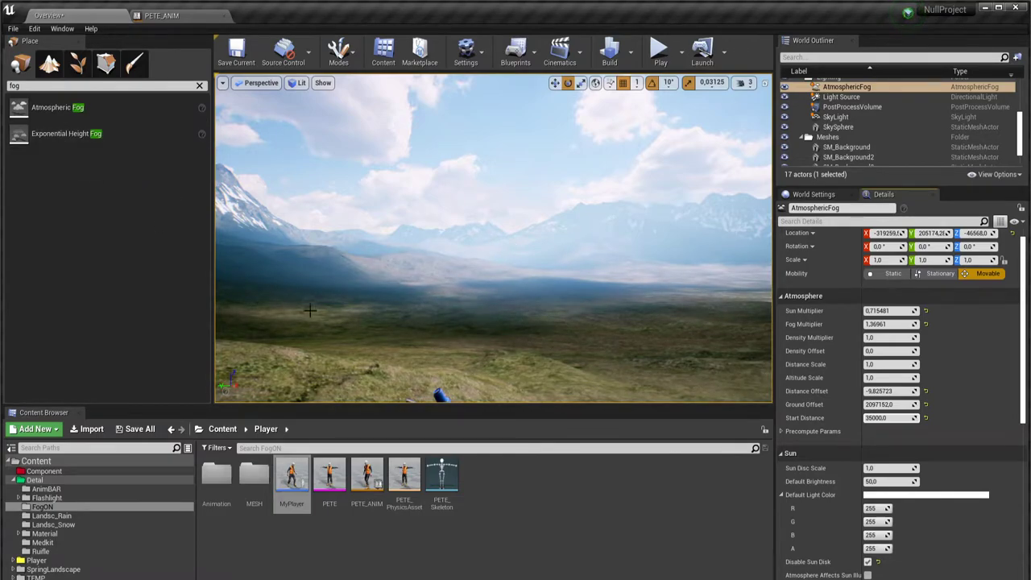
pyautogui.scroll(-3, 821, 391)
pyautogui.scroll(-3, 821, 385)
pyautogui.scroll(-2, 822, 384)
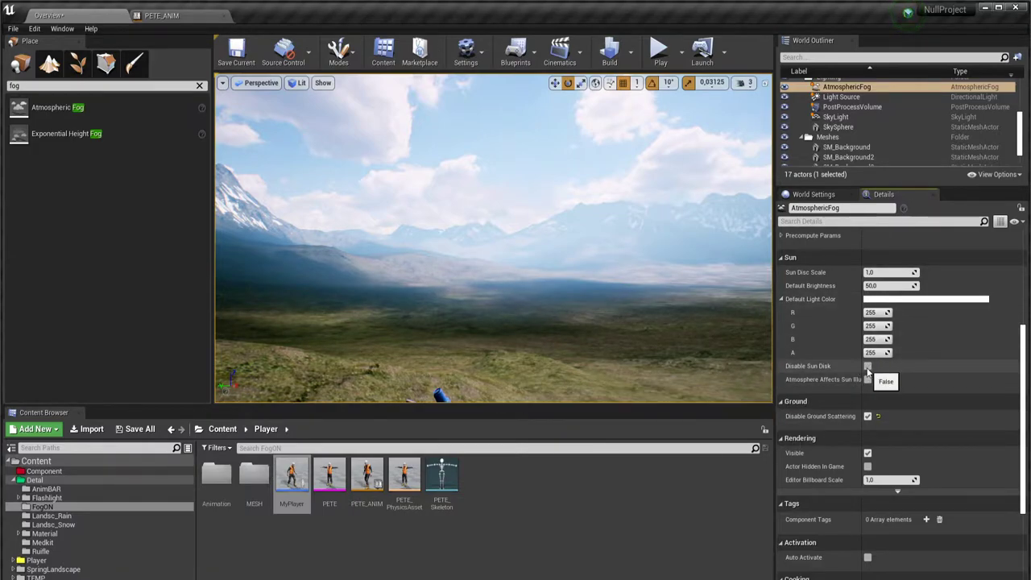
pyautogui.moveTo(875, 325); pyautogui.dragTo(854, 325)
pyautogui.click(926, 299)
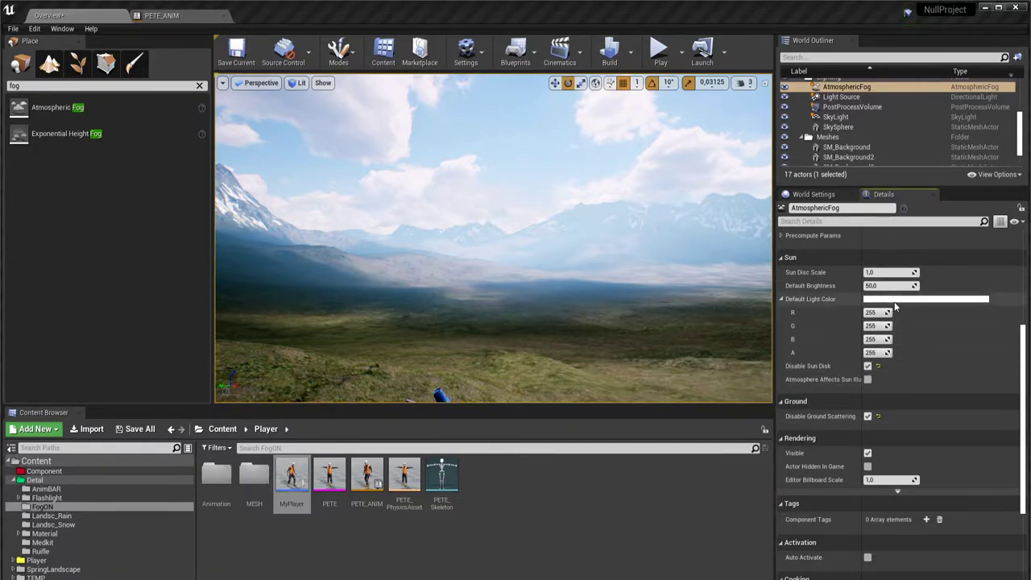
pyautogui.moveTo(739, 365)
pyautogui.mouseDown()
pyautogui.moveTo(727, 329)
pyautogui.moveTo(723, 390)
pyautogui.moveTo(770, 374)
pyautogui.mouseUp()
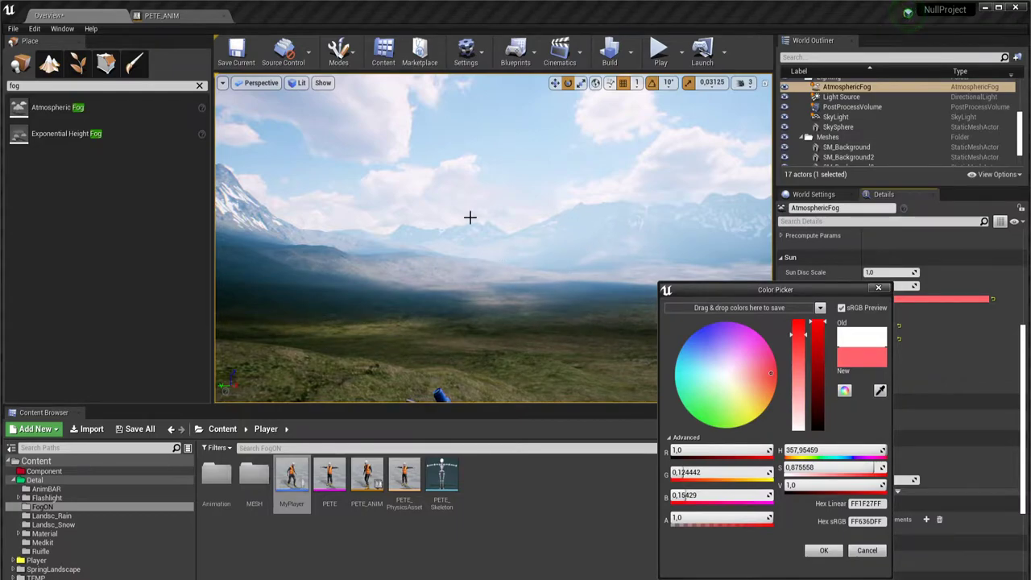
pyautogui.click(823, 550)
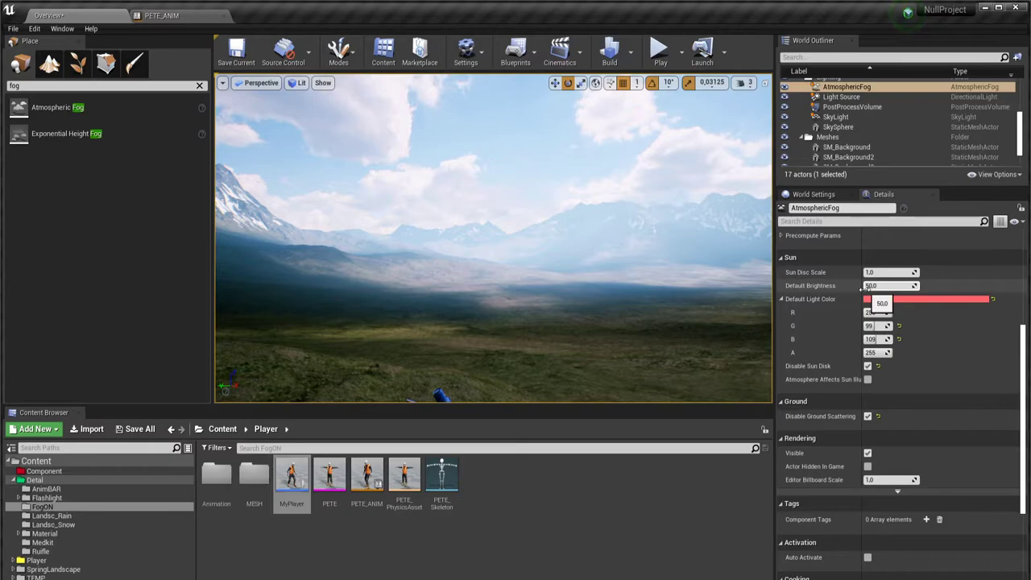
pyautogui.click(993, 300)
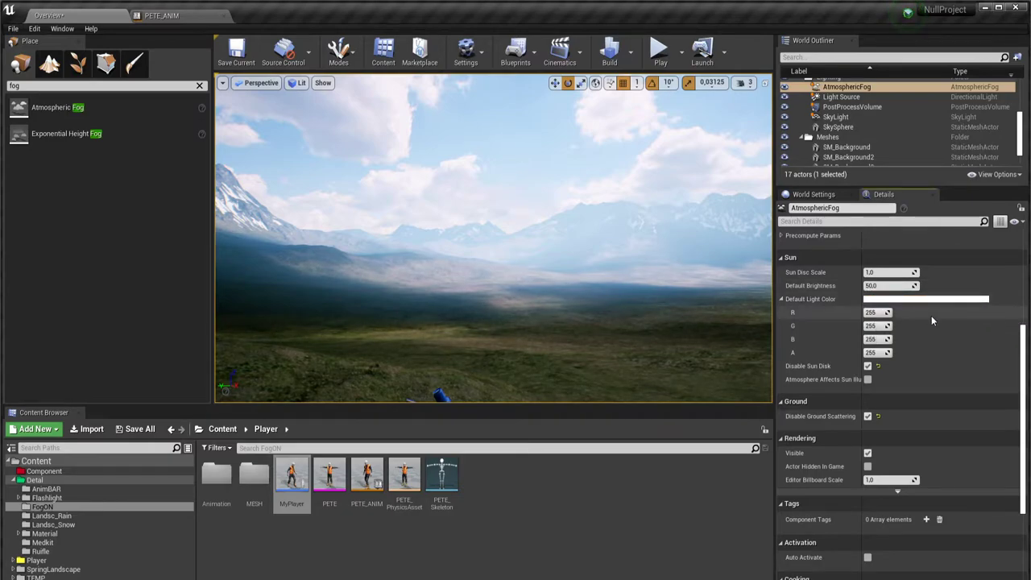
# Enable Auto Activate on the AtmosphericFog
pyautogui.scroll(-1, 878, 381)
pyautogui.scroll(-1, 878, 382)
pyautogui.scroll(-2, 878, 381)
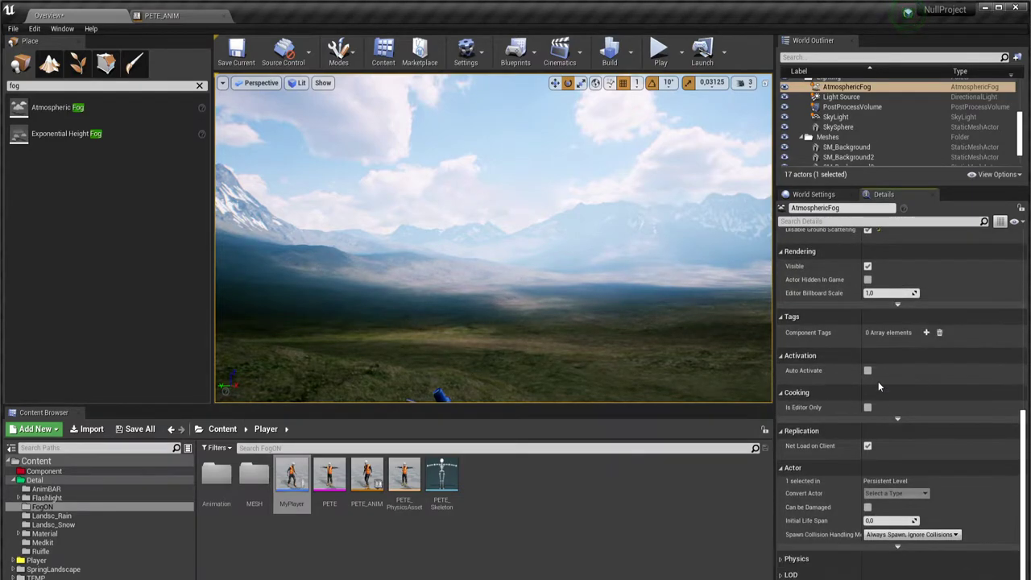
pyautogui.scroll(2, 835, 427)
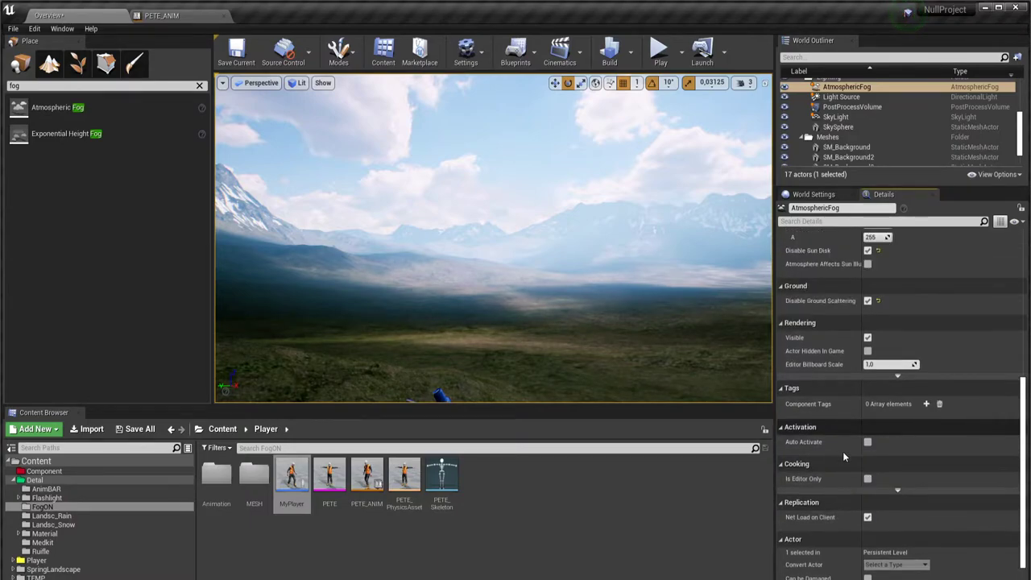
pyautogui.click(868, 442)
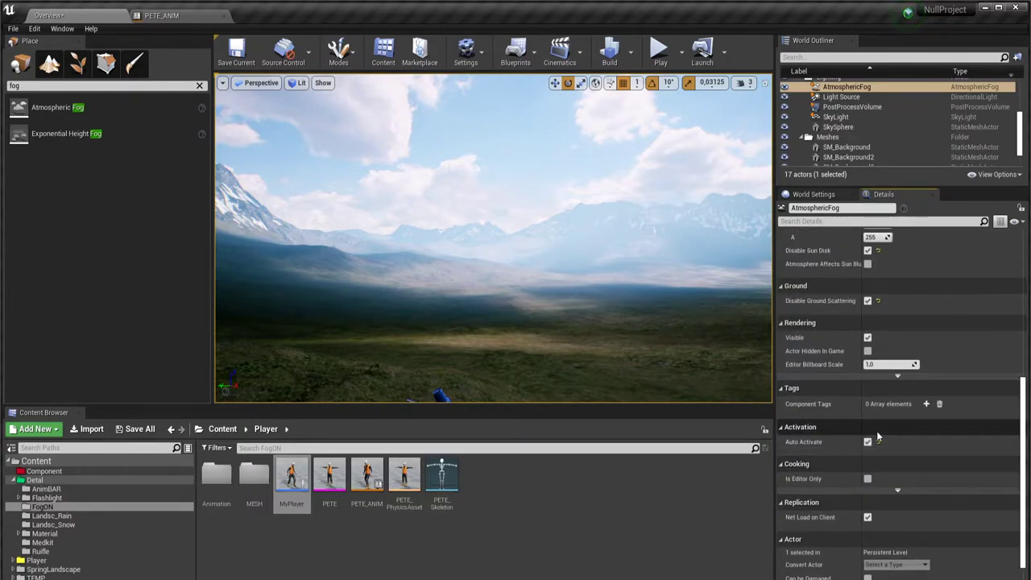
# Try larger and 0,1 Sun Disc Scale values, then reset it to the default 1.0
pyautogui.scroll(3, 873, 427)
pyautogui.scroll(2, 873, 419)
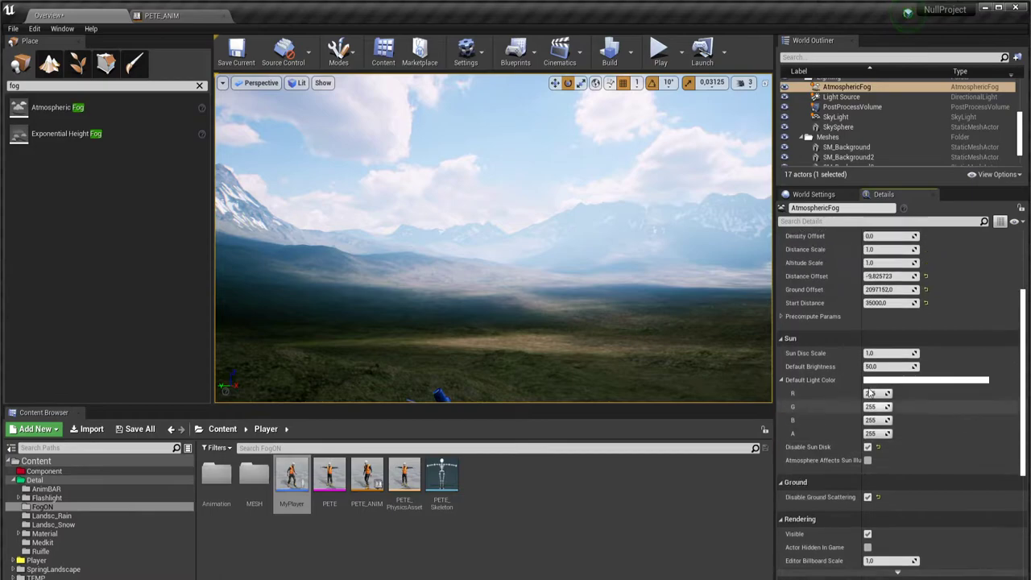
pyautogui.scroll(2, 870, 394)
pyautogui.moveTo(878, 352); pyautogui.dragTo(902, 353)
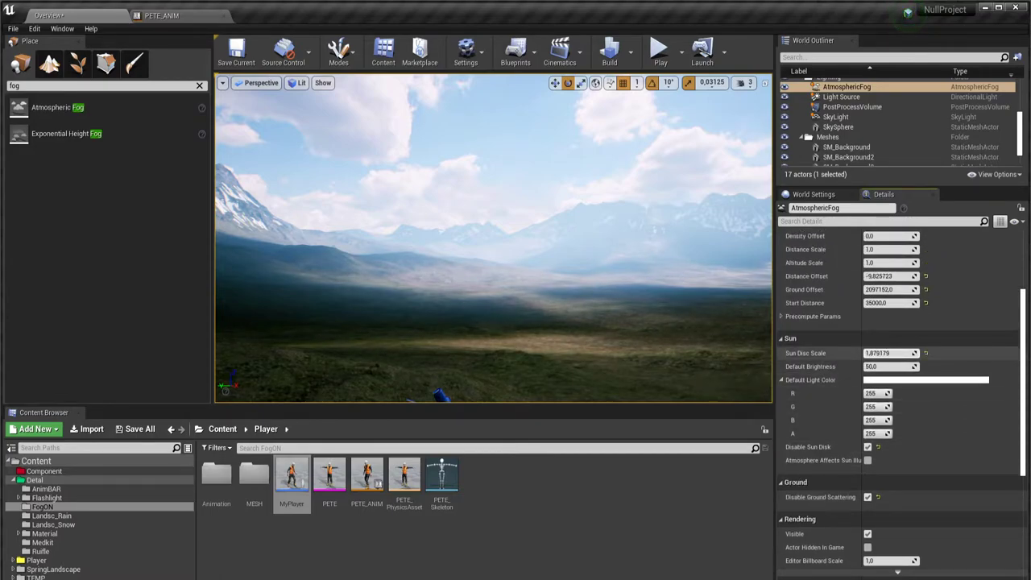
pyautogui.moveTo(493, 323); pyautogui.dragTo(493, 202, button='right')
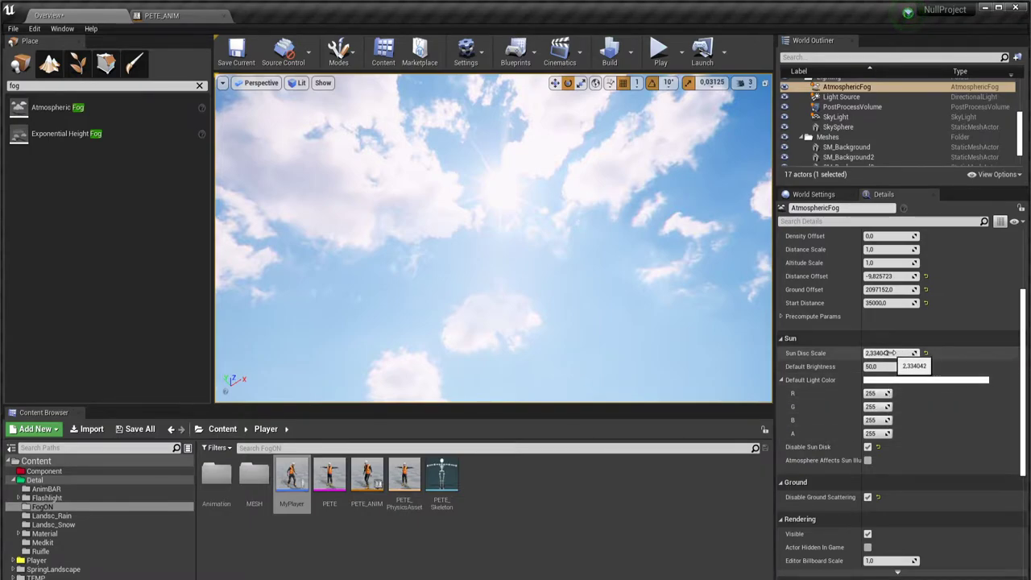
pyautogui.moveTo(890, 352)
pyautogui.mouseDown()
pyautogui.moveTo(854, 353)
pyautogui.moveTo(882, 353)
pyautogui.mouseUp()
pyautogui.click(890, 353)
pyautogui.write('0,1')
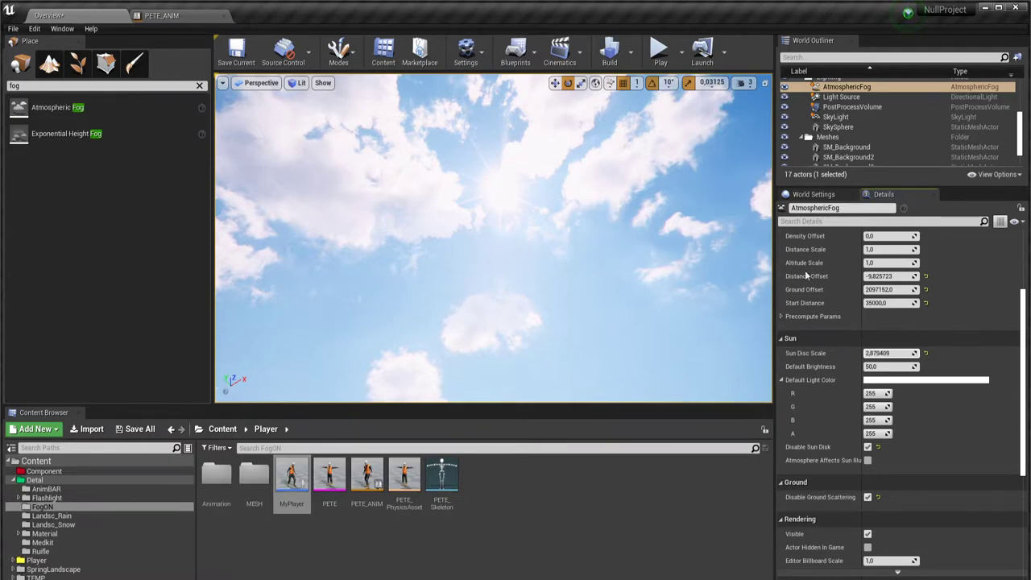
pyautogui.click(925, 353)
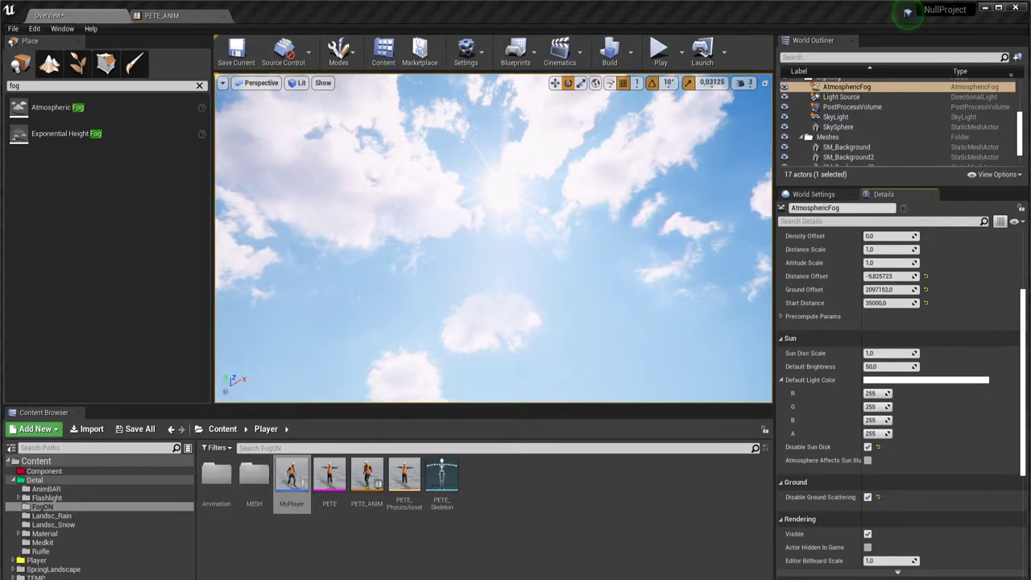
# In Precompute Params, set Density Height to 0,1 and Max Scattering Order to 2
pyautogui.moveTo(484, 203)
pyautogui.mouseDown(button='right')
pyautogui.moveTo(483, 266)
pyautogui.moveTo(451, 241)
pyautogui.moveTo(469, 242)
pyautogui.mouseUp(button='right')
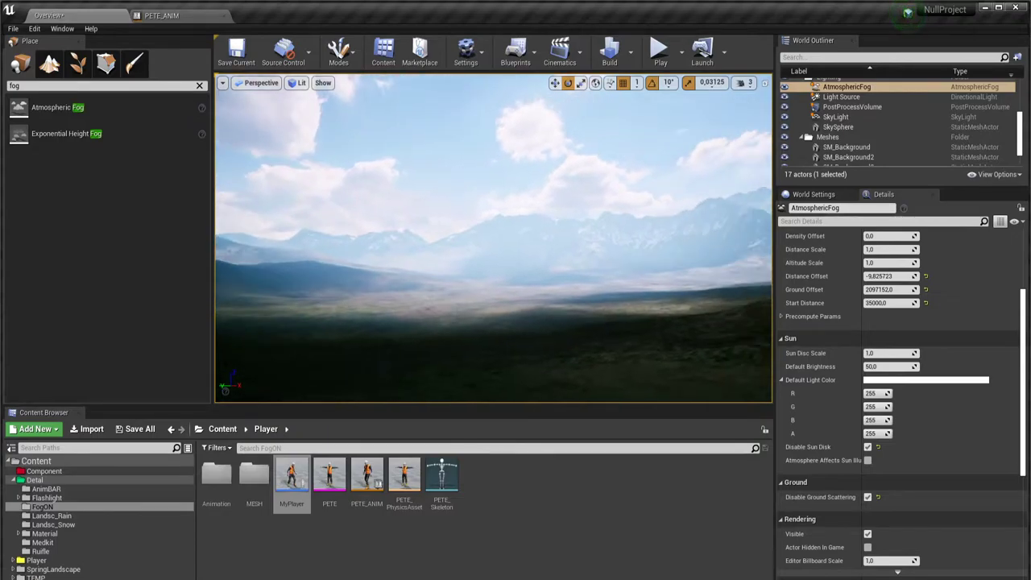
pyautogui.click(781, 316)
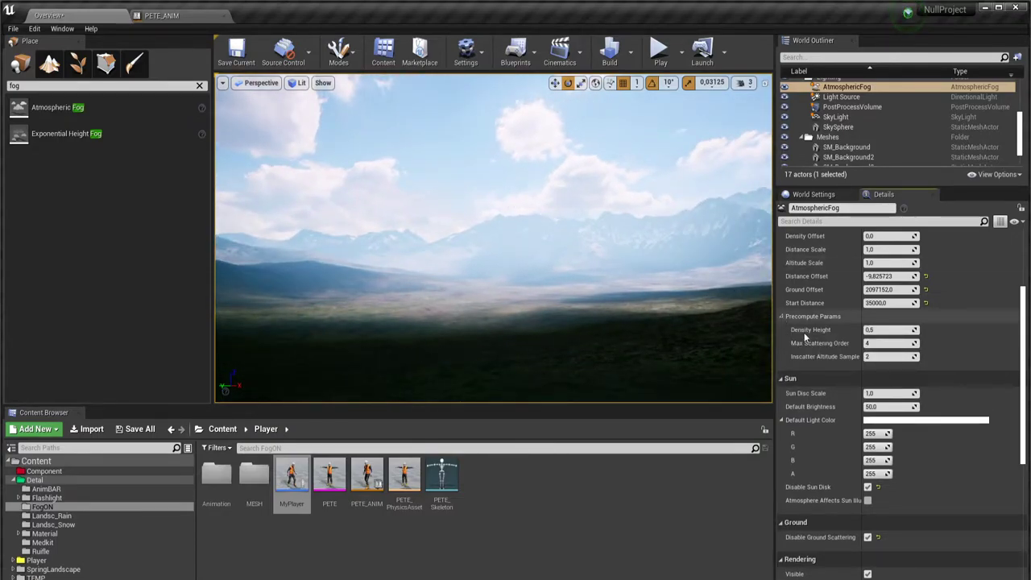
pyautogui.click(900, 330)
pyautogui.write('0,1')
pyautogui.press('Return')
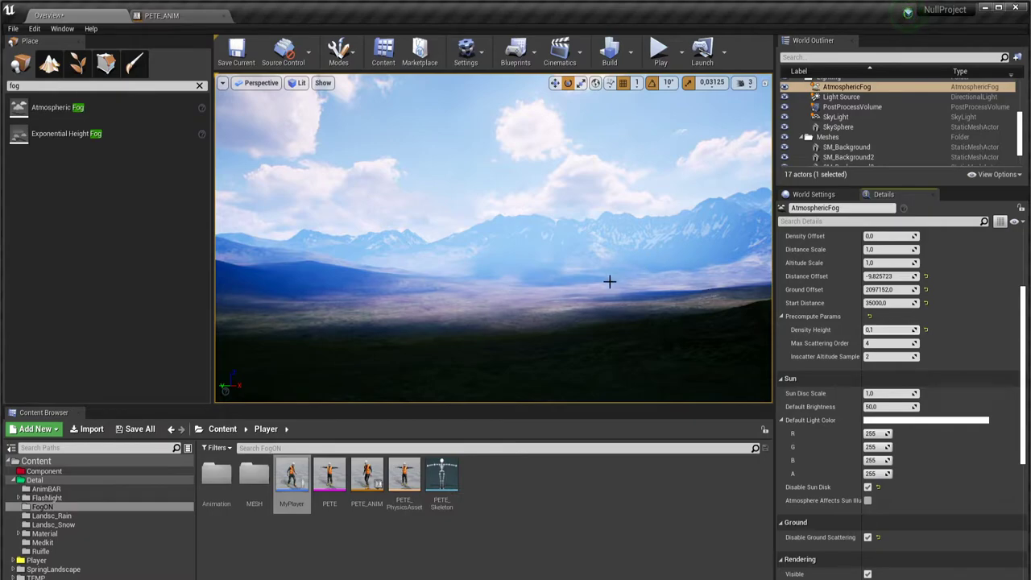
pyautogui.moveTo(610, 281); pyautogui.dragTo(610, 281, button='right')
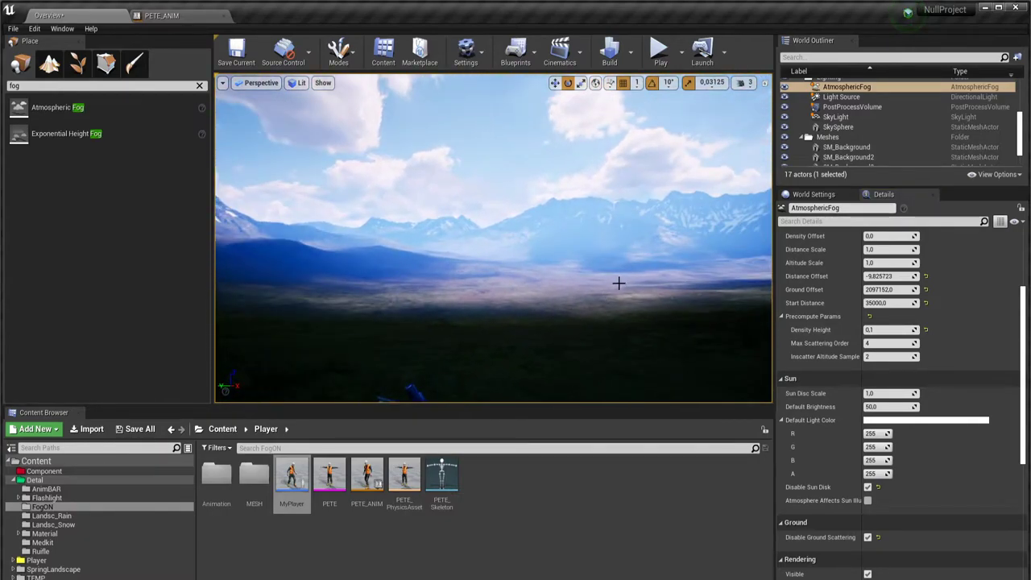
pyautogui.click(874, 344)
pyautogui.write('2')
pyautogui.press('Return')
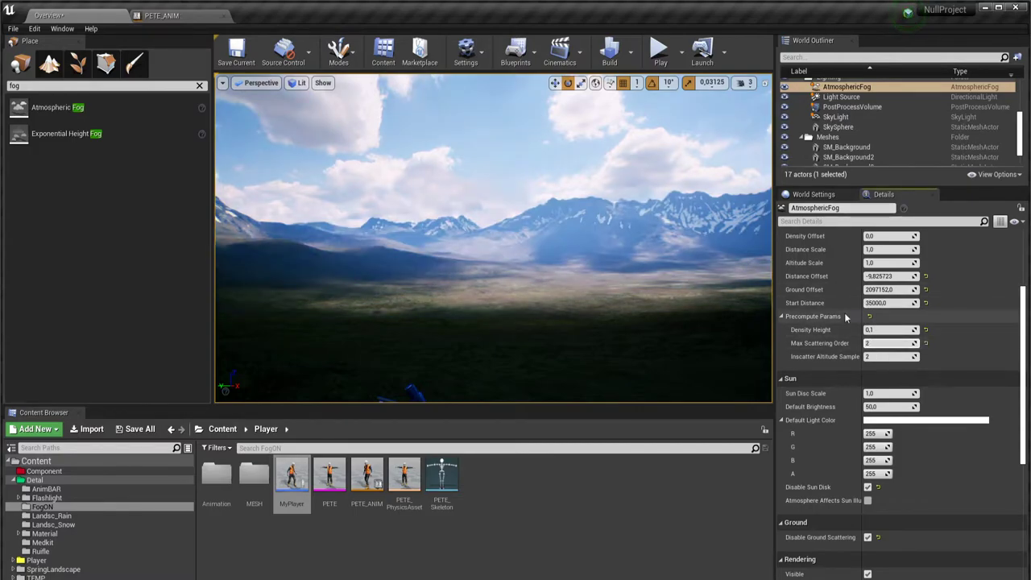
# Reset Density Height to 0.5 and Max Scattering Order to 4
pyautogui.click(926, 331)
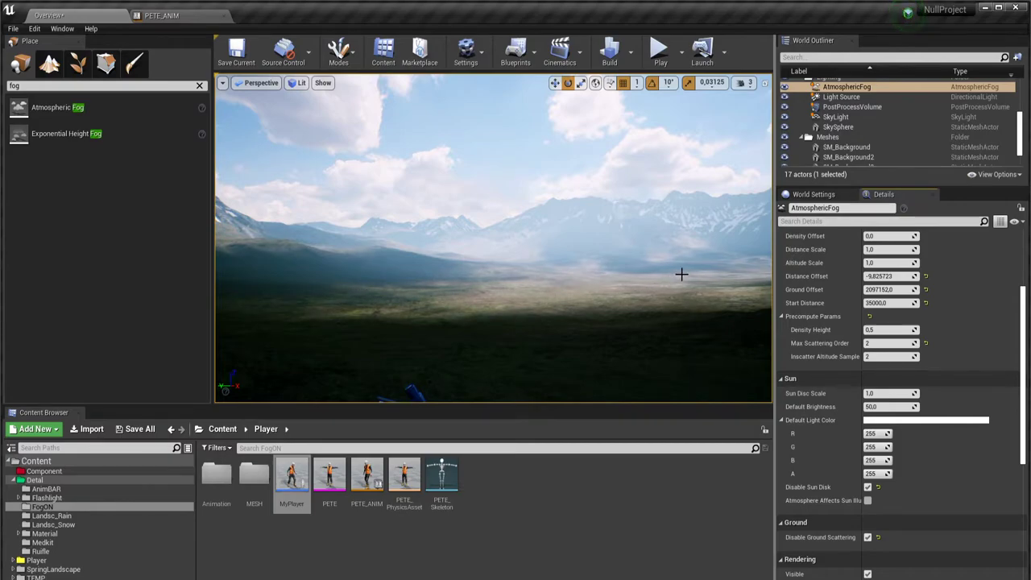
pyautogui.click(927, 342)
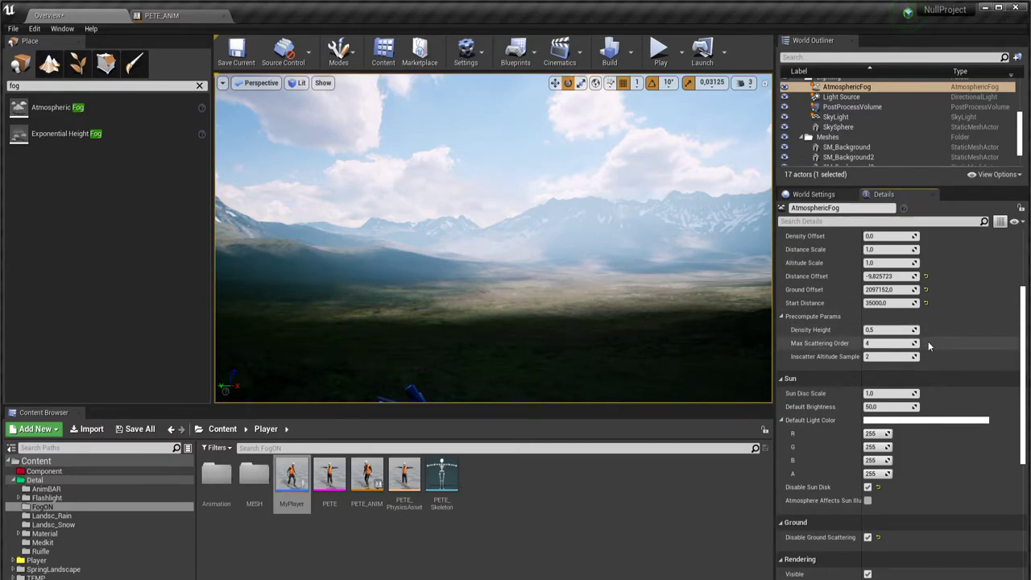
pyautogui.click(44, 137)
# Place an Exponential Height Fog actor in the viewport and orbit to check the haze over the mountains
pyautogui.moveTo(44, 137); pyautogui.dragTo(509, 317)
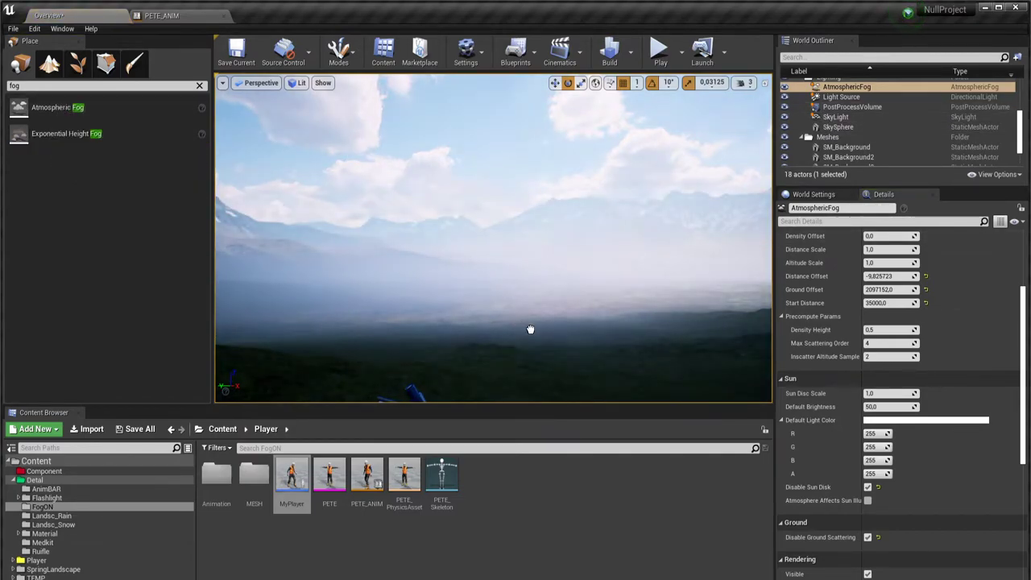
pyautogui.moveTo(551, 356); pyautogui.dragTo(564, 323)
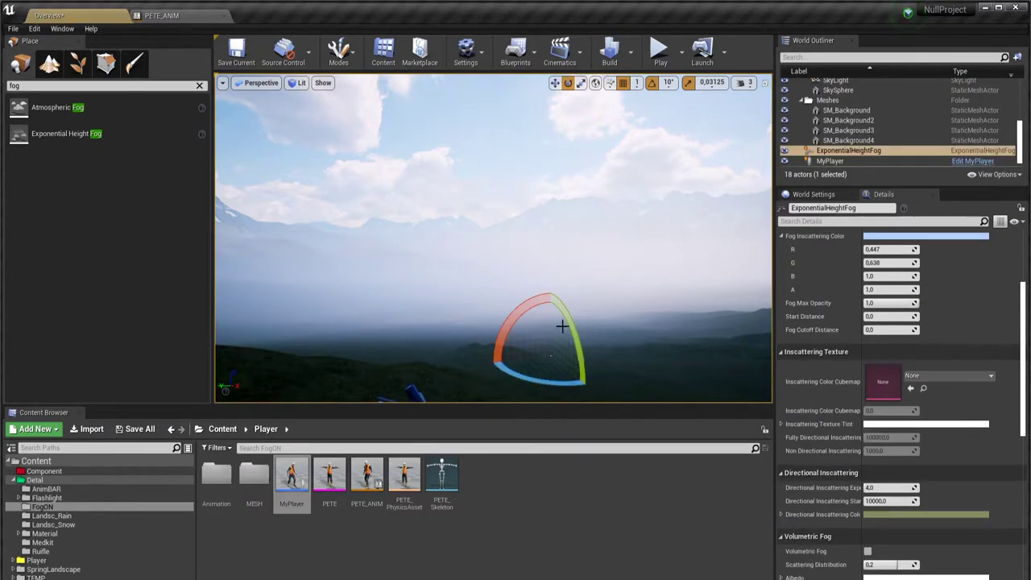
pyautogui.moveTo(564, 322); pyautogui.dragTo(564, 322, button='right')
pyautogui.moveTo(564, 361)
pyautogui.mouseDown(button='right')
pyautogui.moveTo(609, 363)
pyautogui.moveTo(582, 318)
pyautogui.mouseUp(button='right')
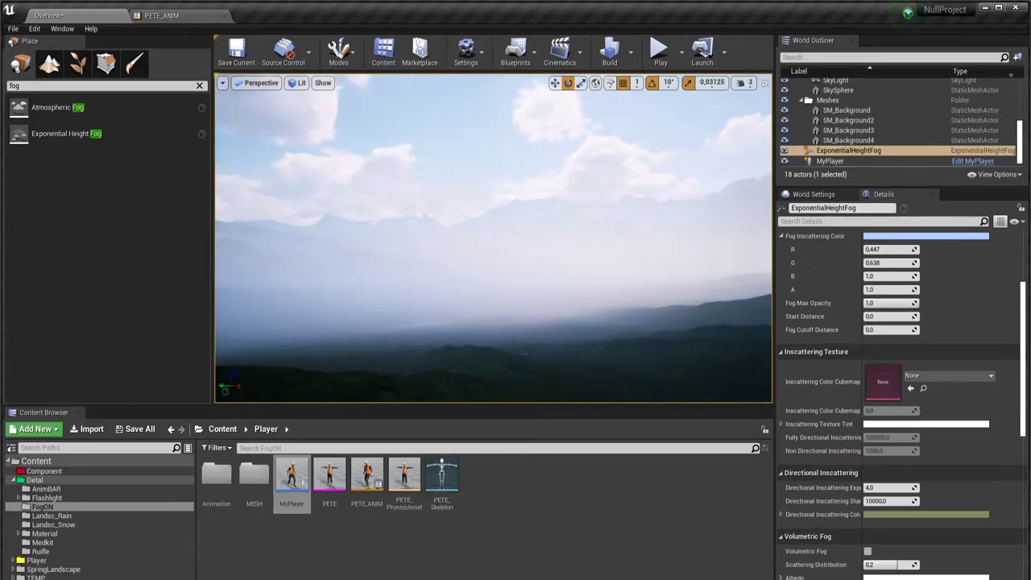
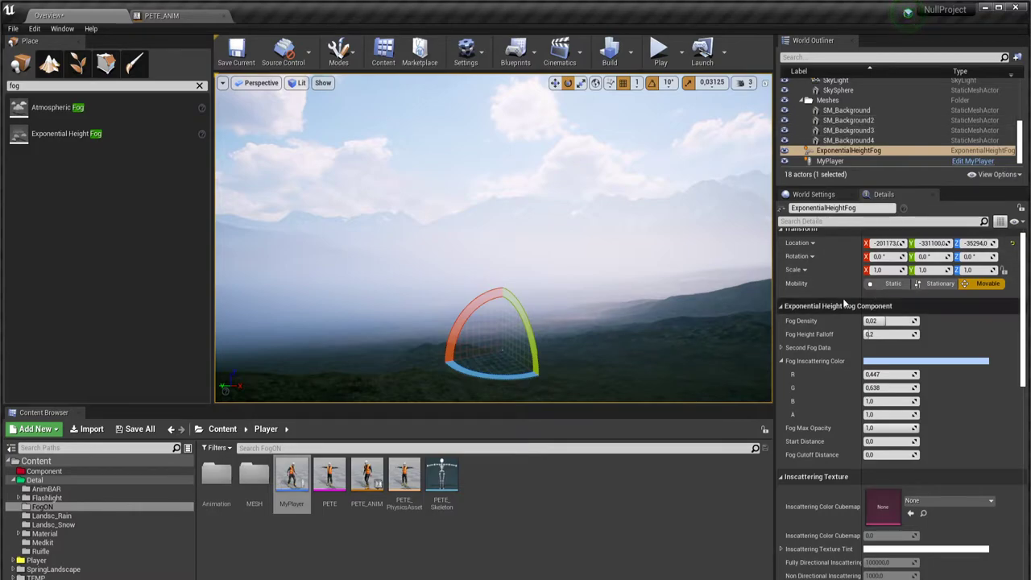
# Drag Fog Density down to about 0.008 and Fog Height Falloff up to roughly 0.91–0.95
pyautogui.scroll(1, 846, 300)
pyautogui.scroll(-1, 842, 298)
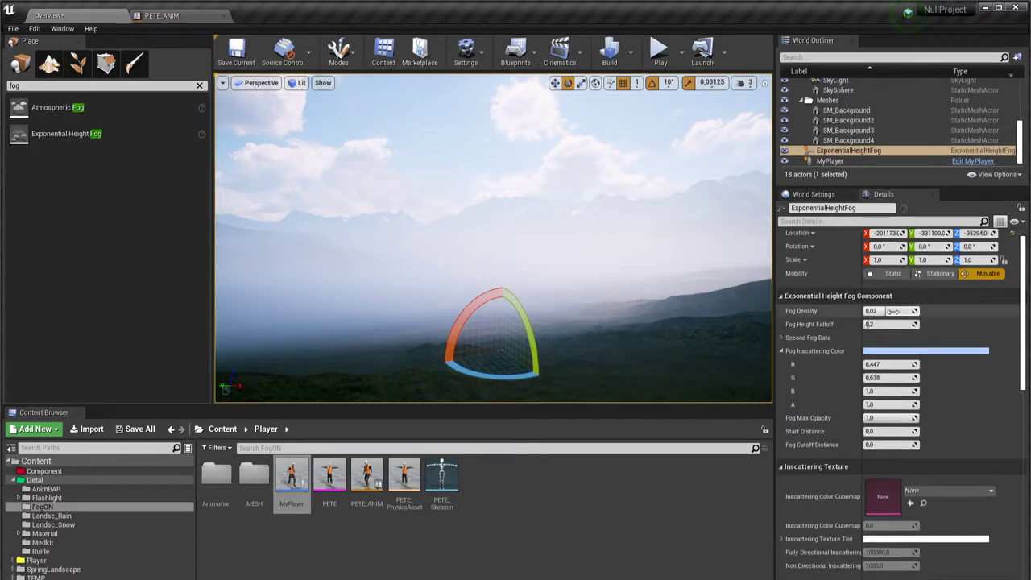
pyautogui.moveTo(892, 311)
pyautogui.mouseDown()
pyautogui.moveTo(854, 311)
pyautogui.moveTo(894, 311)
pyautogui.mouseUp()
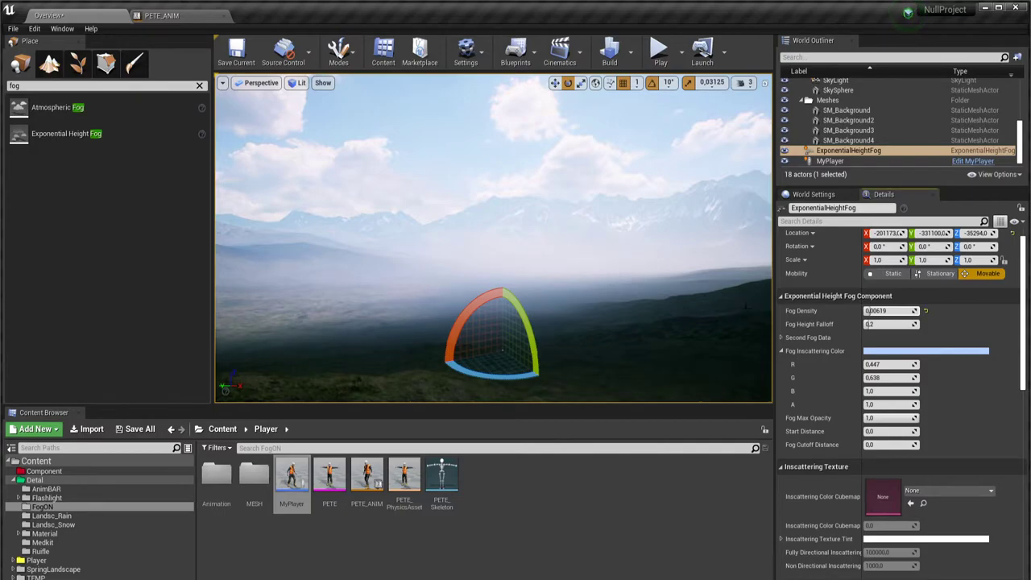
pyautogui.moveTo(883, 311)
pyautogui.mouseDown()
pyautogui.moveTo(838, 311)
pyautogui.moveTo(862, 311)
pyautogui.mouseUp()
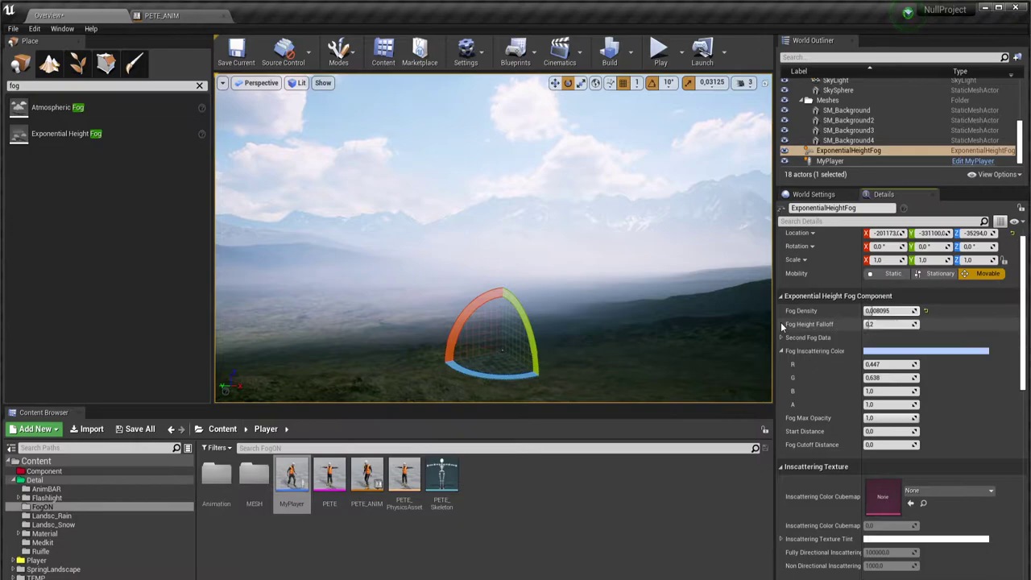
pyautogui.moveTo(886, 323)
pyautogui.mouseDown()
pyautogui.moveTo(935, 324)
pyautogui.moveTo(846, 324)
pyautogui.moveTo(891, 323)
pyautogui.mouseUp()
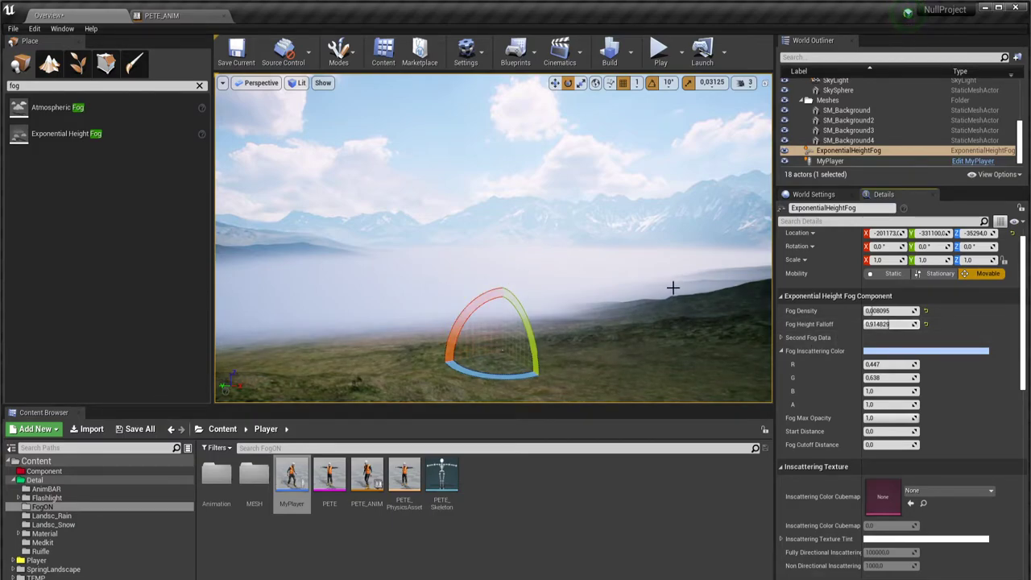
# Drop Fog Height Falloff to 0.001 and zero the Fog Density while viewing the slope
pyautogui.moveTo(557, 249)
pyautogui.mouseDown(button='right')
pyautogui.moveTo(532, 257)
pyautogui.moveTo(556, 250)
pyautogui.mouseUp(button='right')
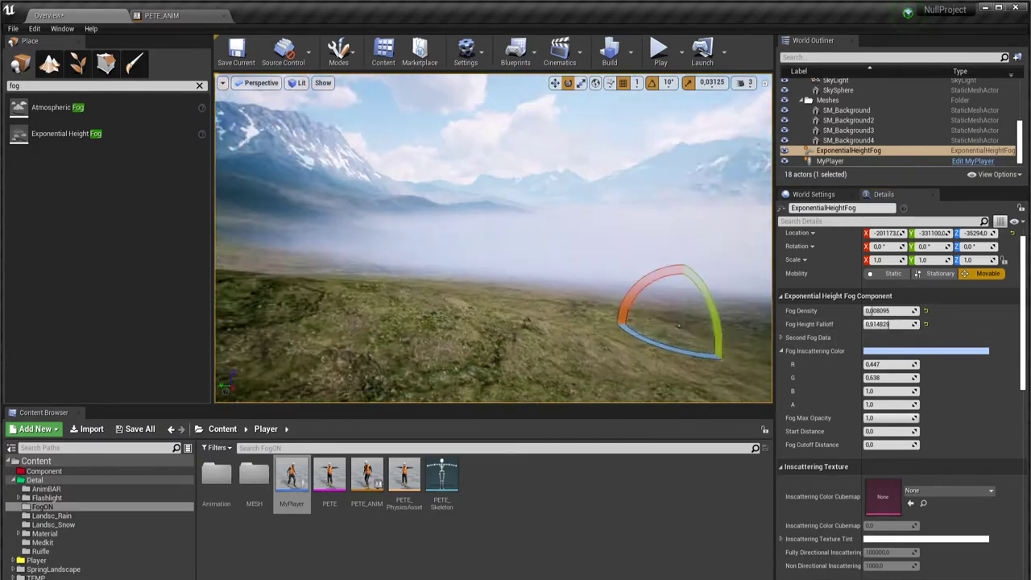
pyautogui.moveTo(886, 324); pyautogui.dragTo(838, 324)
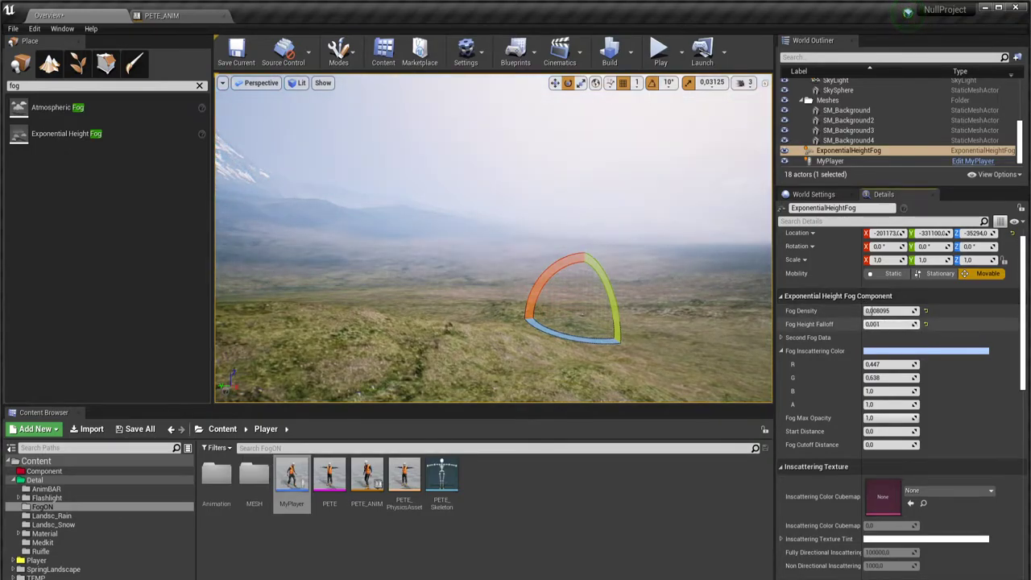
pyautogui.moveTo(564, 242); pyautogui.dragTo(484, 241, button='right')
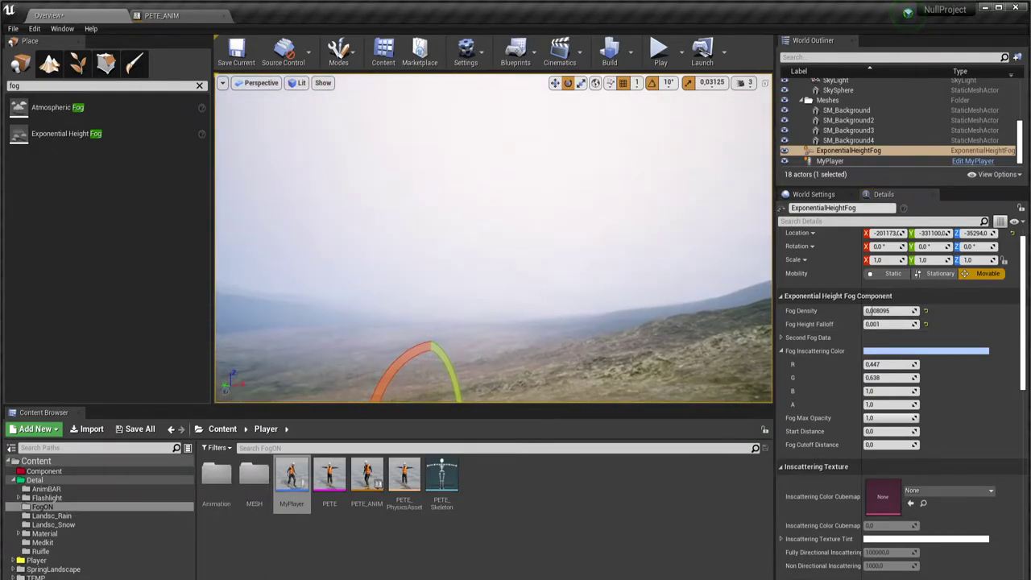
pyautogui.write('0')
pyautogui.press('Return')
pyautogui.moveTo(890, 310)
pyautogui.mouseDown()
pyautogui.moveTo(903, 311)
pyautogui.moveTo(887, 310)
pyautogui.mouseUp()
pyautogui.moveTo(599, 306)
pyautogui.mouseDown(button='right')
pyautogui.moveTo(599, 241)
pyautogui.moveTo(598, 306)
pyautogui.mouseUp(button='right')
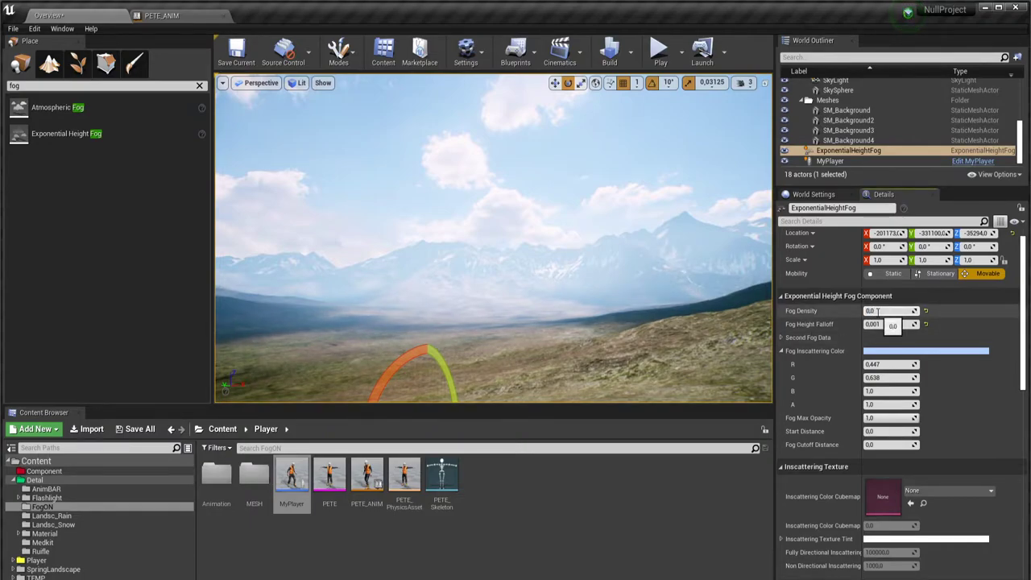
# Set Fog Density to 0.01 and turn the camera toward the mountain peaks
pyautogui.write('1')
pyautogui.press('Return')
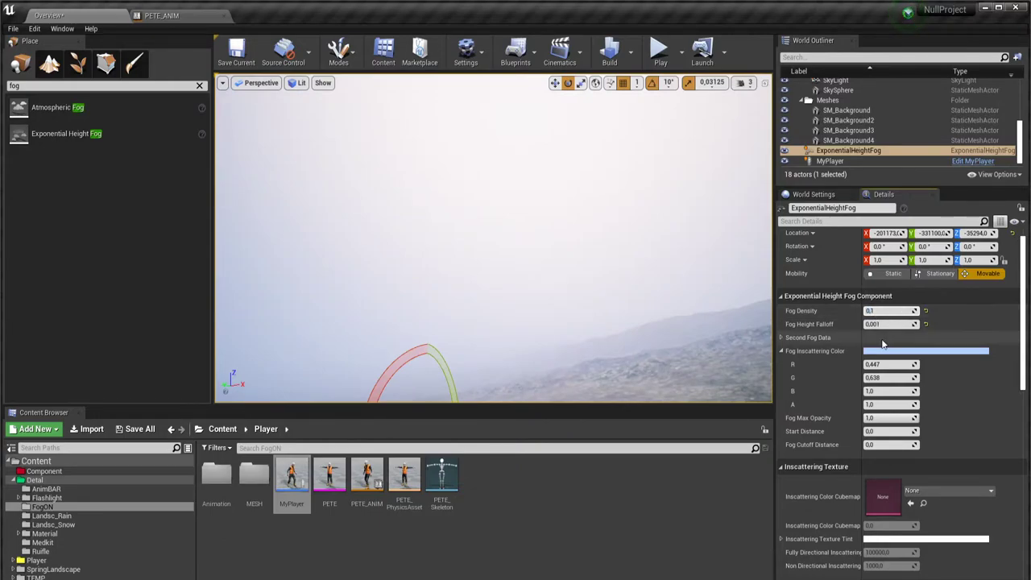
pyautogui.write('0,01')
pyautogui.press('Return')
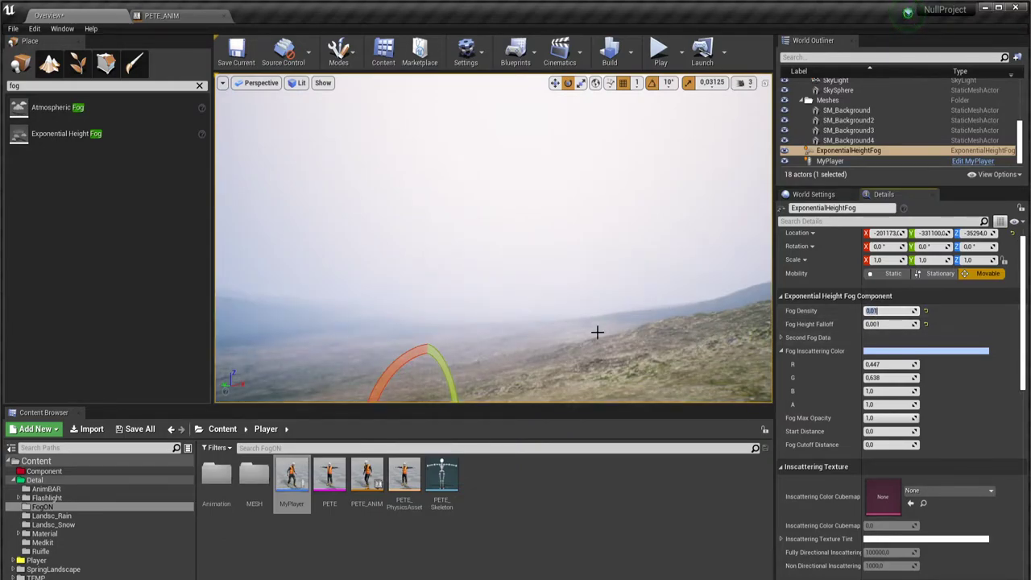
pyautogui.moveTo(597, 333); pyautogui.dragTo(597, 334, button='right')
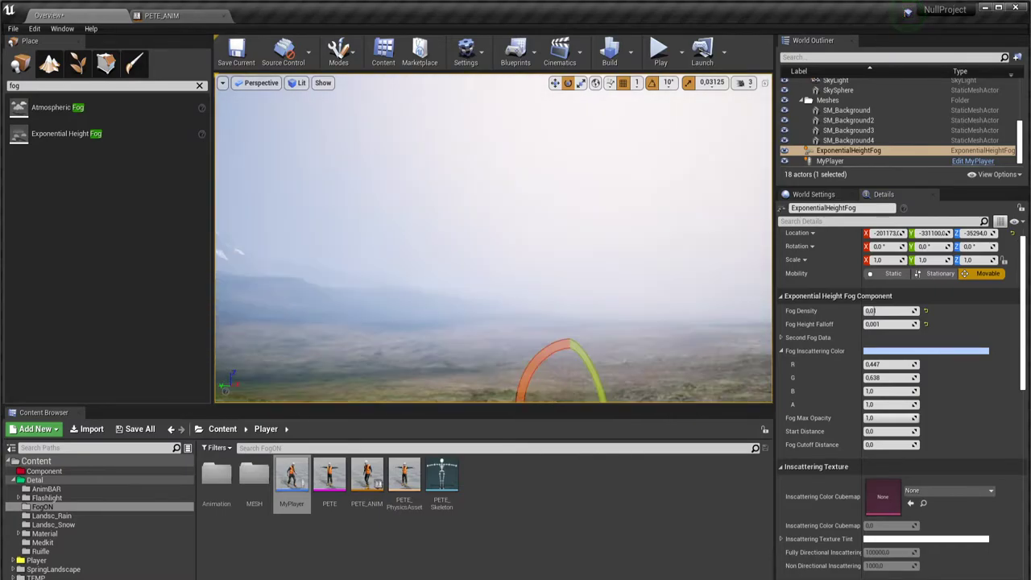
pyautogui.moveTo(553, 372); pyautogui.dragTo(733, 390, button='right')
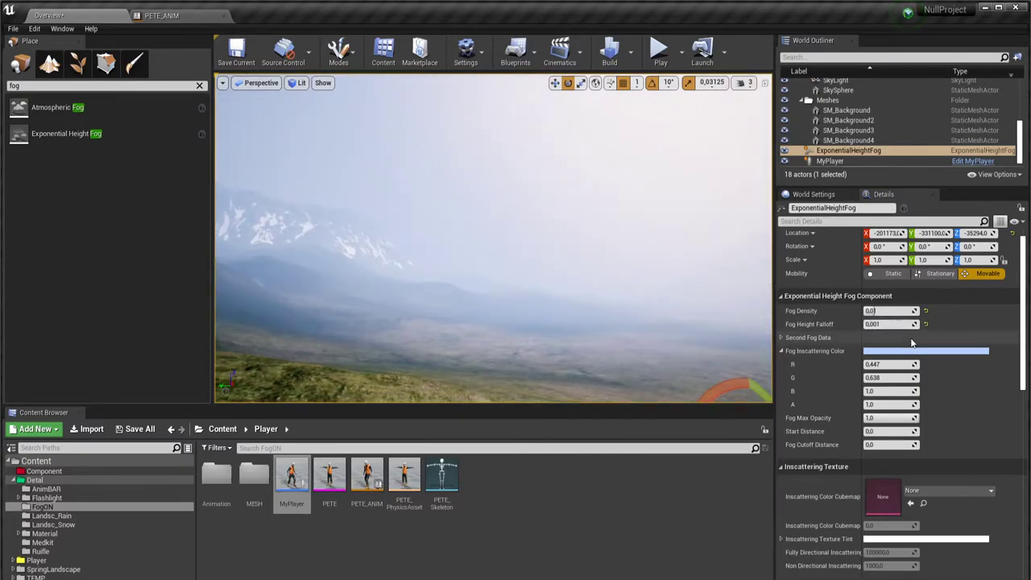
# Raise Fog Height Falloff to about 0.153 and pitch the view up to the sky
pyautogui.moveTo(891, 324); pyautogui.dragTo(919, 324)
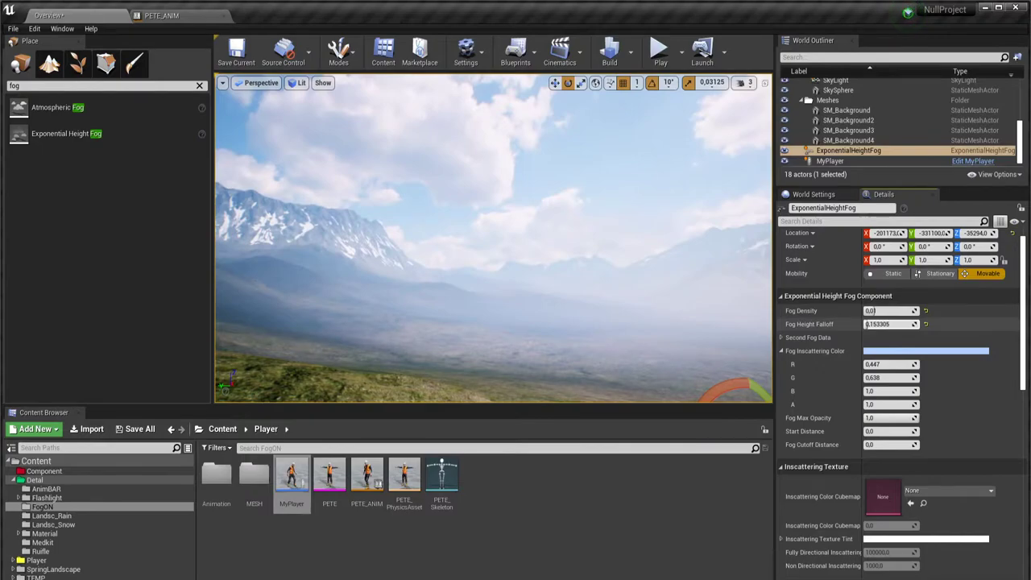
pyautogui.moveTo(698, 306); pyautogui.dragTo(698, 306, button='right')
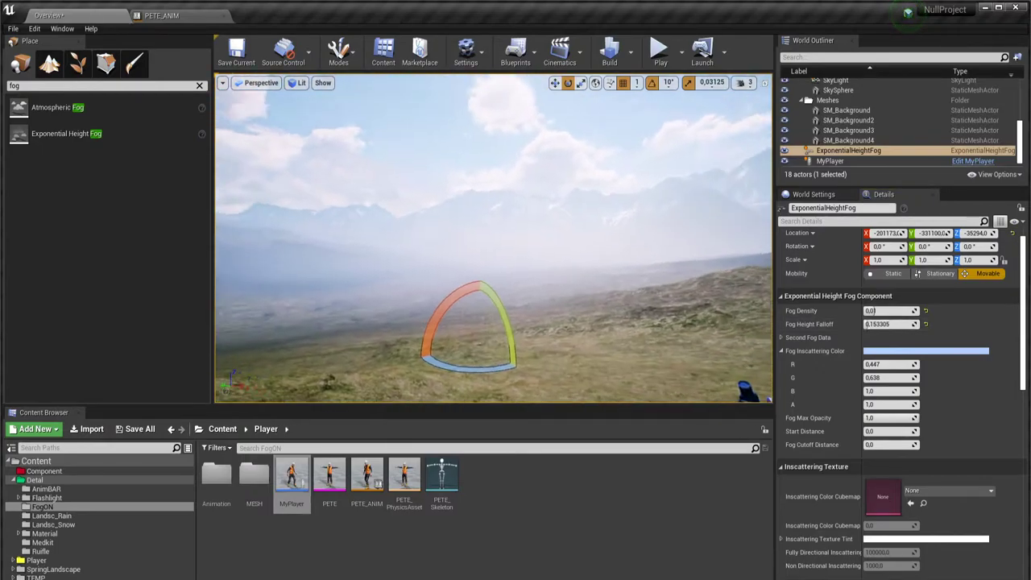
pyautogui.moveTo(493, 322)
pyautogui.mouseDown(button='right')
pyautogui.moveTo(493, 201)
pyautogui.moveTo(493, 338)
pyautogui.mouseUp(button='right')
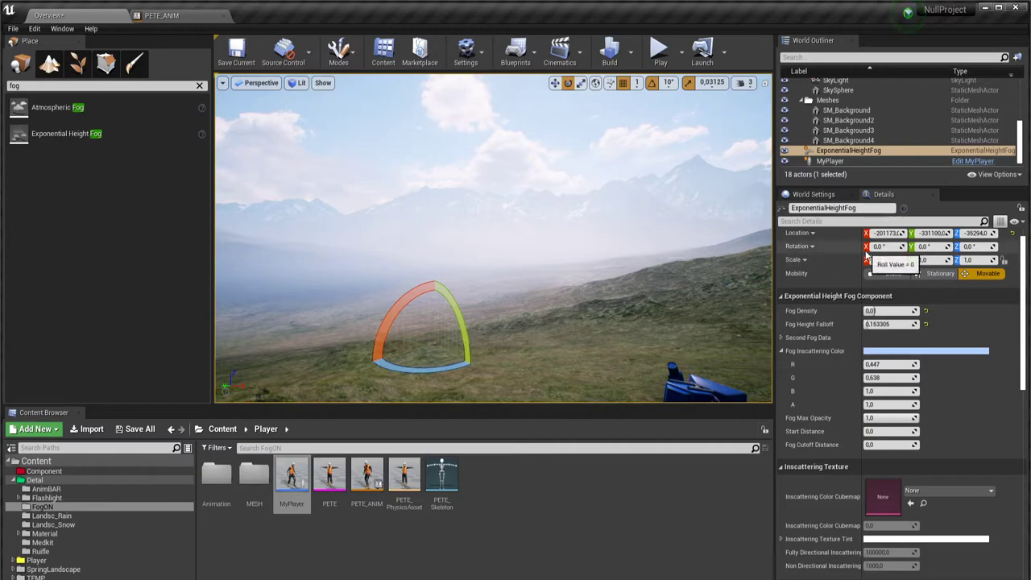
# Expand Second Fog Data, test its density, then reset density to 0.0 and falloff to 0.2
pyautogui.click(781, 338)
pyautogui.moveTo(896, 348)
pyautogui.mouseDown()
pyautogui.moveTo(907, 351)
pyautogui.moveTo(886, 351)
pyautogui.moveTo(902, 350)
pyautogui.mouseUp()
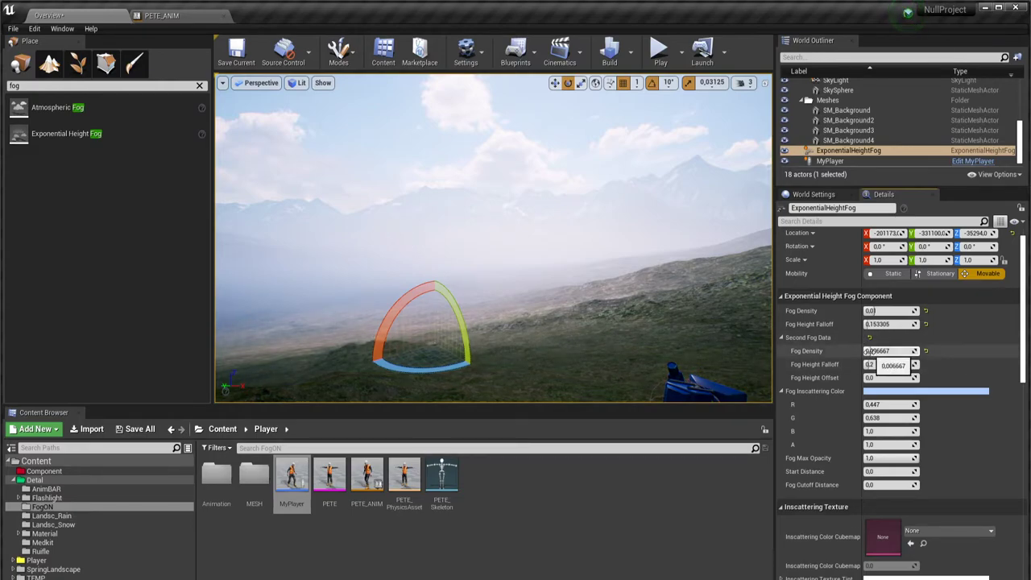
pyautogui.moveTo(869, 351); pyautogui.dragTo(854, 351)
pyautogui.moveTo(541, 279); pyautogui.dragTo(499, 282, button='right')
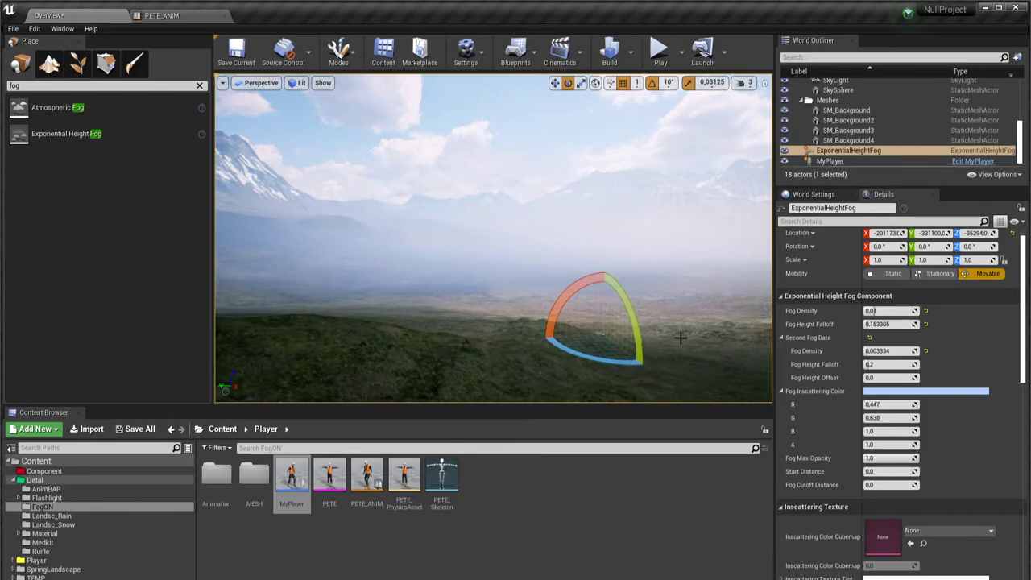
pyautogui.moveTo(874, 351)
pyautogui.mouseDown()
pyautogui.moveTo(838, 352)
pyautogui.moveTo(895, 351)
pyautogui.moveTo(895, 364)
pyautogui.mouseUp()
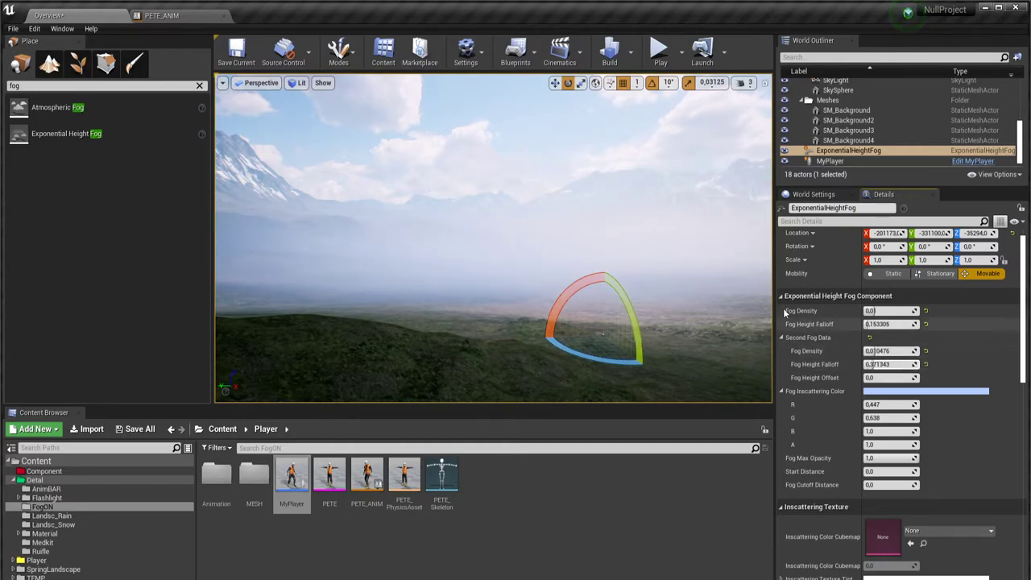
pyautogui.click(926, 352)
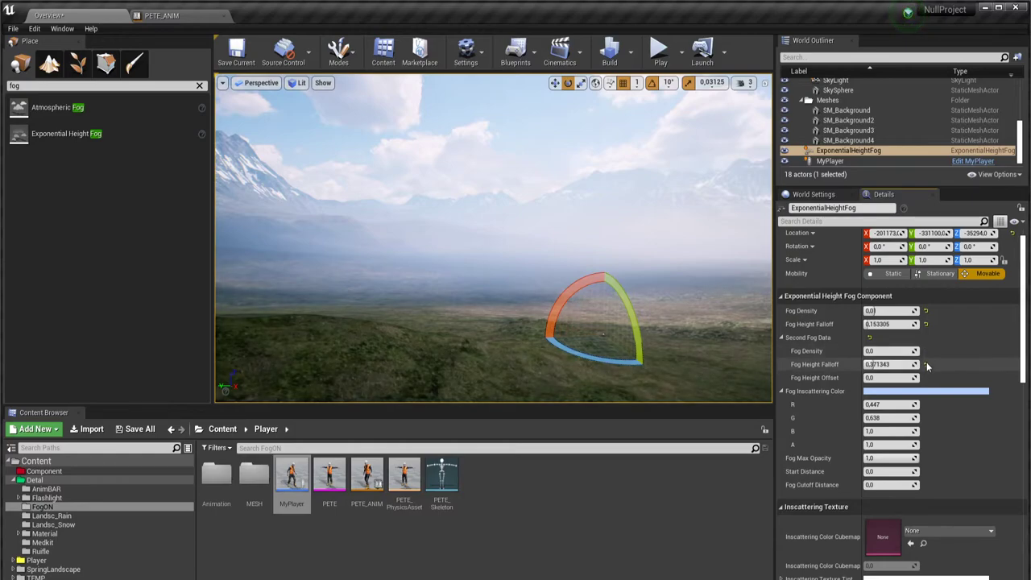
pyautogui.click(927, 363)
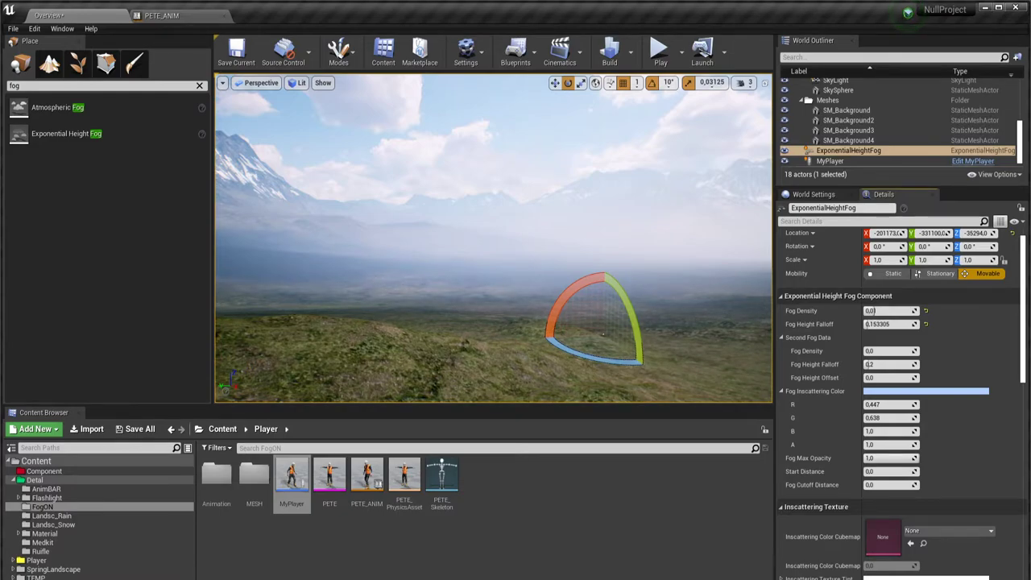
# Pick a salmon-pink Fog Inscattering Color (R 0.94, G 0.34, B 0.31) and confirm it
pyautogui.click(945, 392)
pyautogui.click(768, 344)
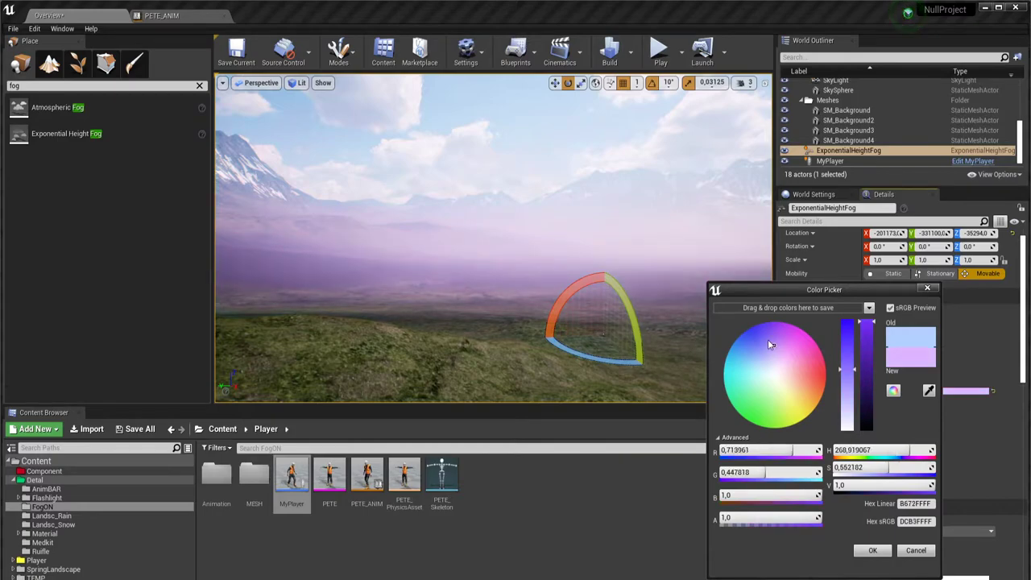
pyautogui.moveTo(768, 341)
pyautogui.mouseDown()
pyautogui.moveTo(788, 387)
pyautogui.moveTo(818, 367)
pyautogui.mouseUp()
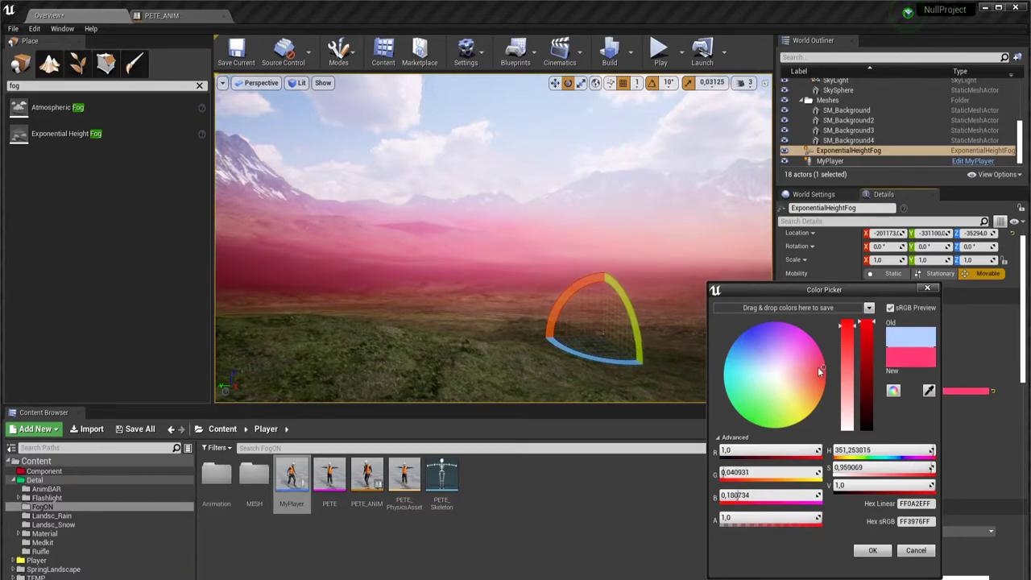
pyautogui.moveTo(828, 351); pyautogui.dragTo(812, 354)
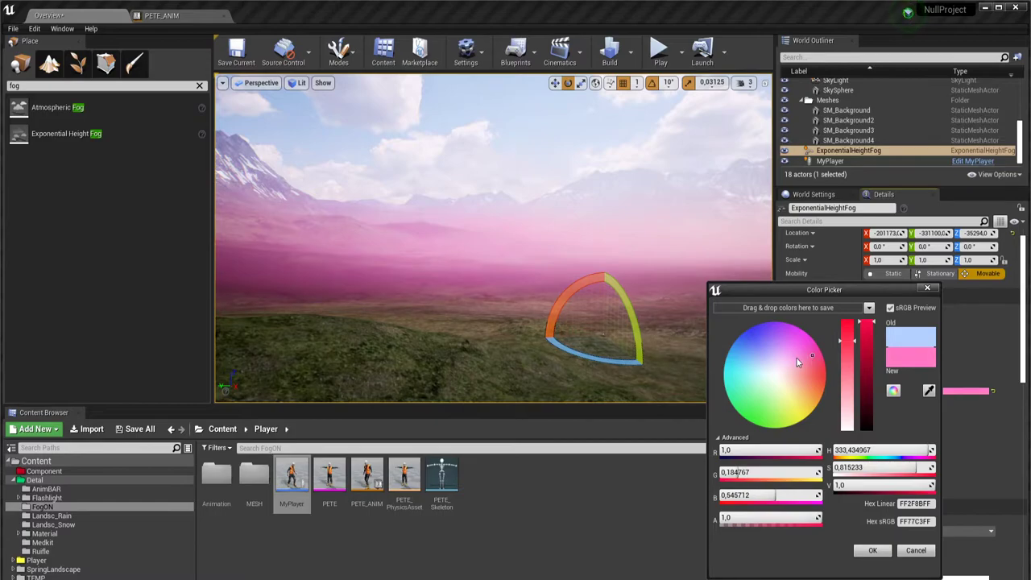
pyautogui.moveTo(520, 248); pyautogui.dragTo(520, 248, button='right')
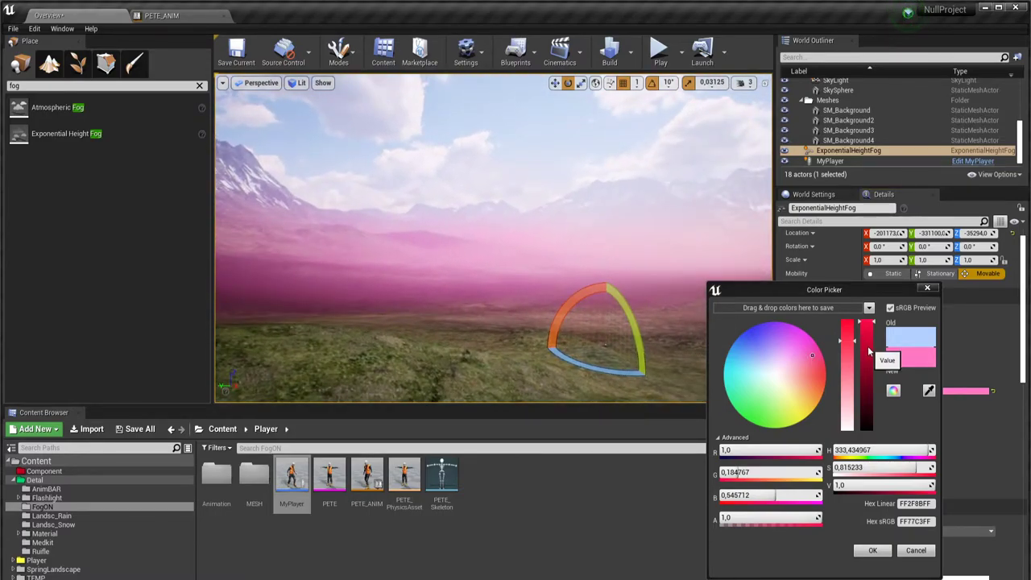
pyautogui.moveTo(868, 346)
pyautogui.mouseDown()
pyautogui.moveTo(867, 327)
pyautogui.moveTo(850, 321)
pyautogui.mouseUp()
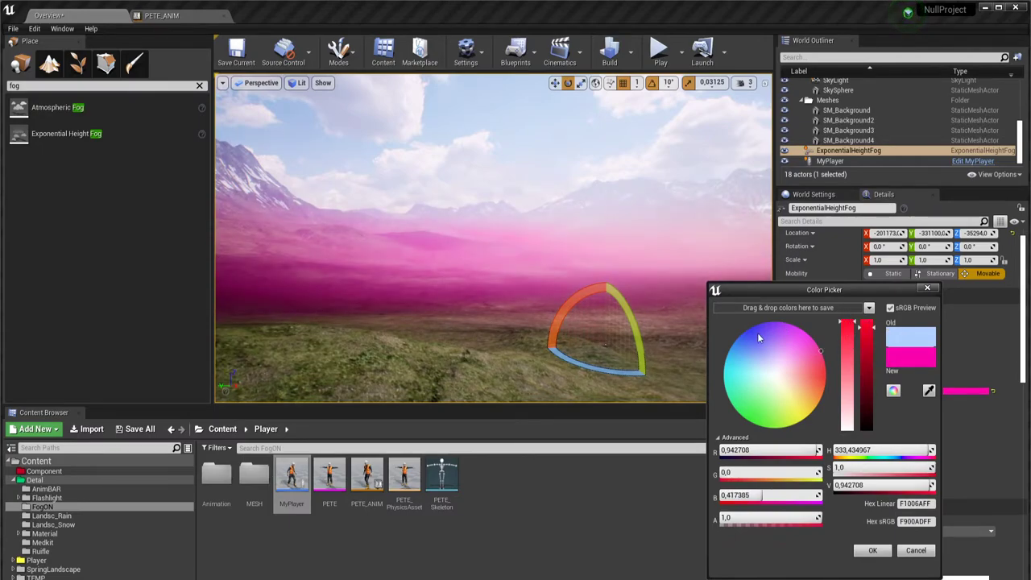
pyautogui.moveTo(788, 368); pyautogui.dragTo(810, 380)
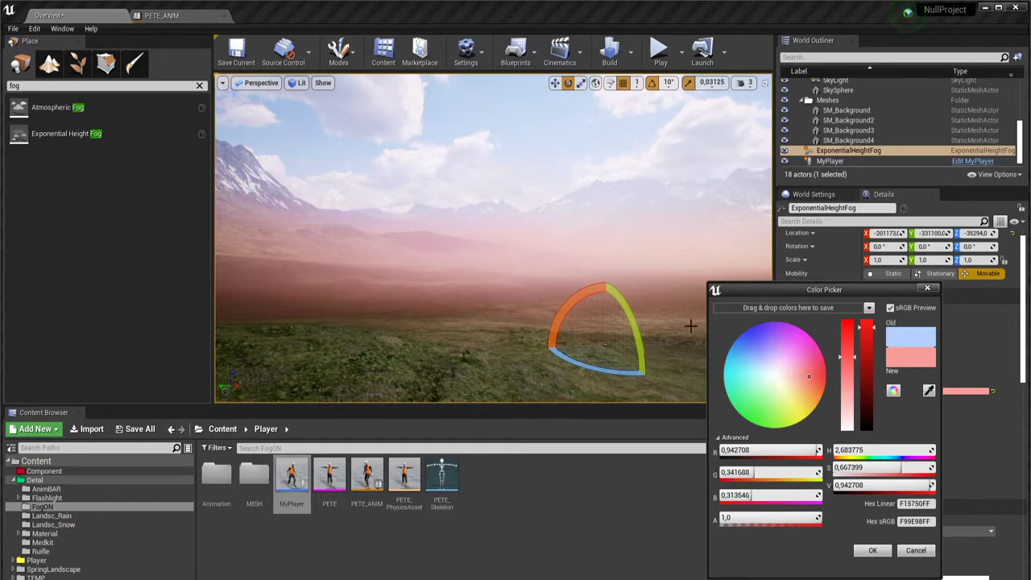
pyautogui.click(874, 549)
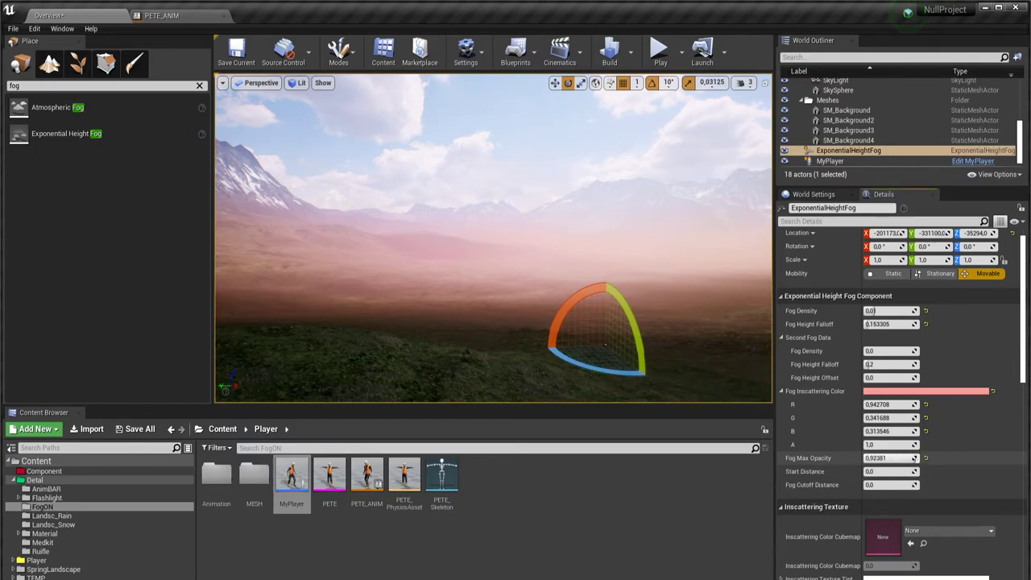
pyautogui.moveTo(886, 458); pyautogui.dragTo(888, 457)
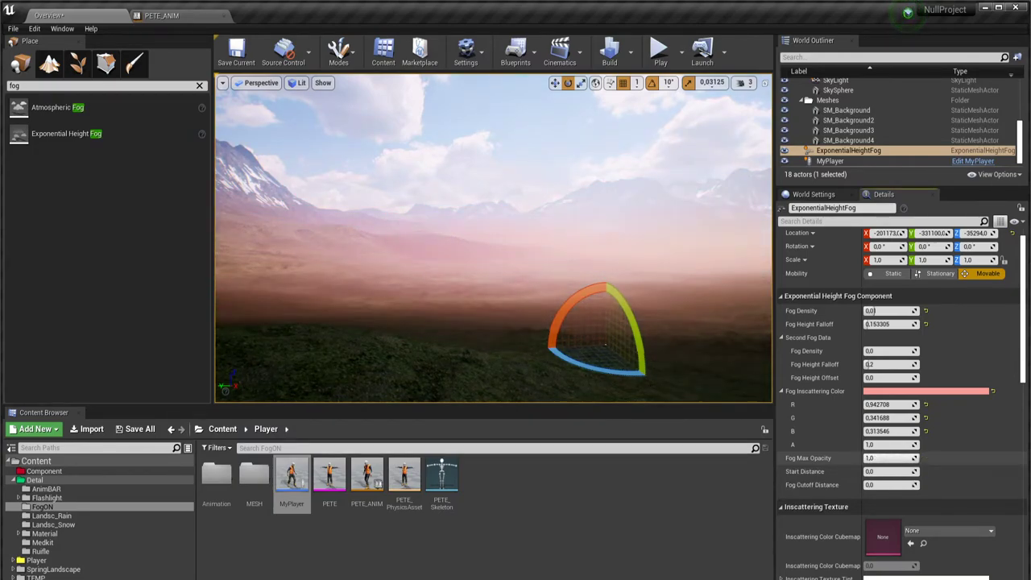
pyautogui.moveTo(886, 458); pyautogui.dragTo(874, 458)
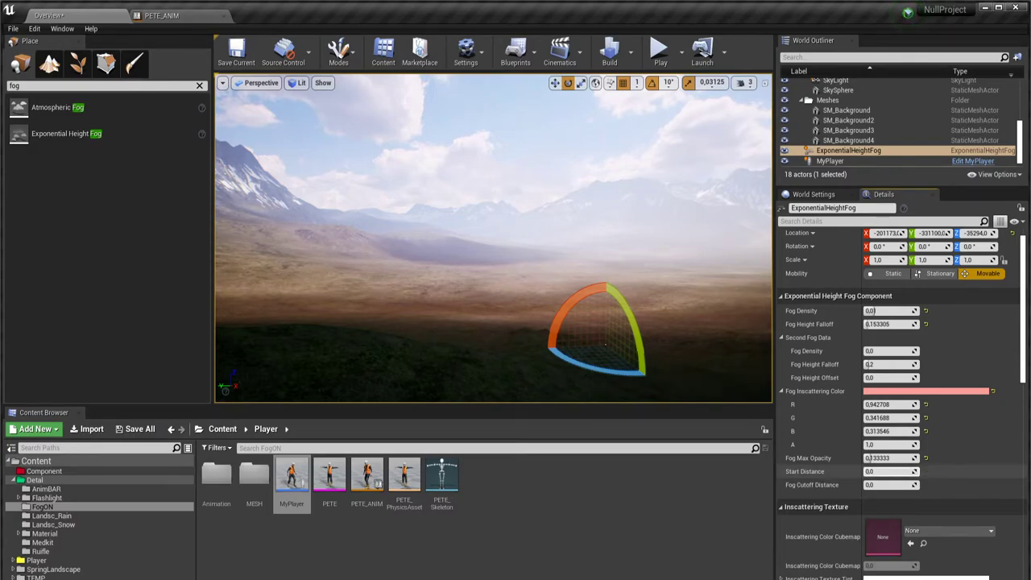
pyautogui.moveTo(869, 457)
pyautogui.mouseDown()
pyautogui.moveTo(910, 458)
pyautogui.moveTo(897, 471)
pyautogui.mouseUp()
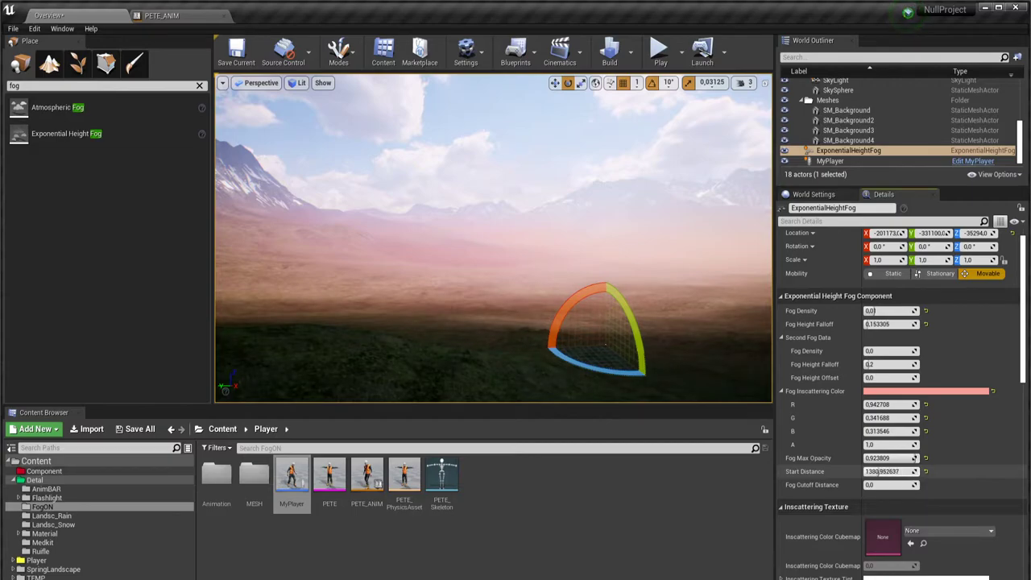
pyautogui.moveTo(574, 161); pyautogui.dragTo(574, 209, button='right')
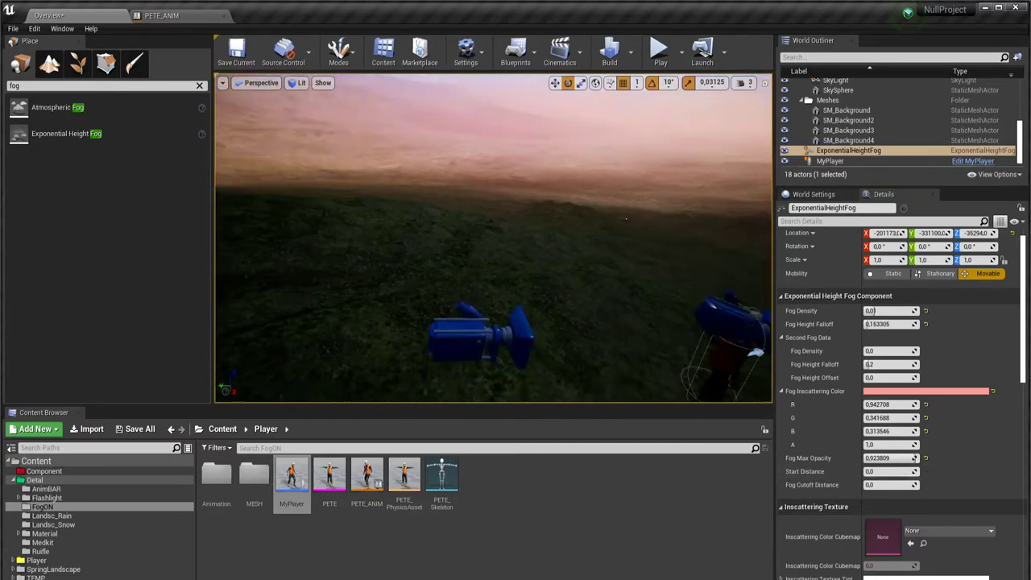
# Frame the fog, play the level in the editor, walk forward, then stop the session
pyautogui.press('f')
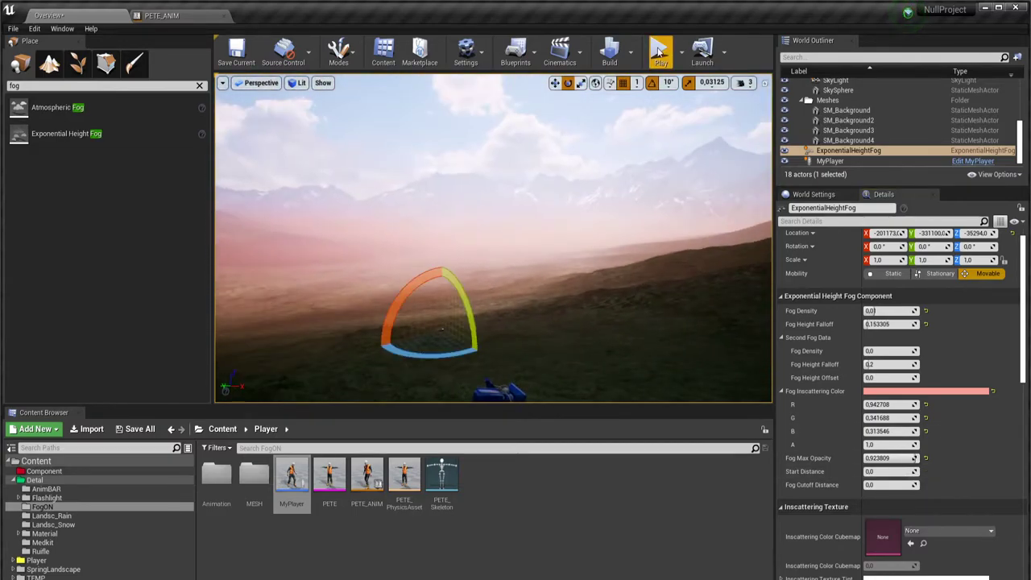
pyautogui.click(661, 55)
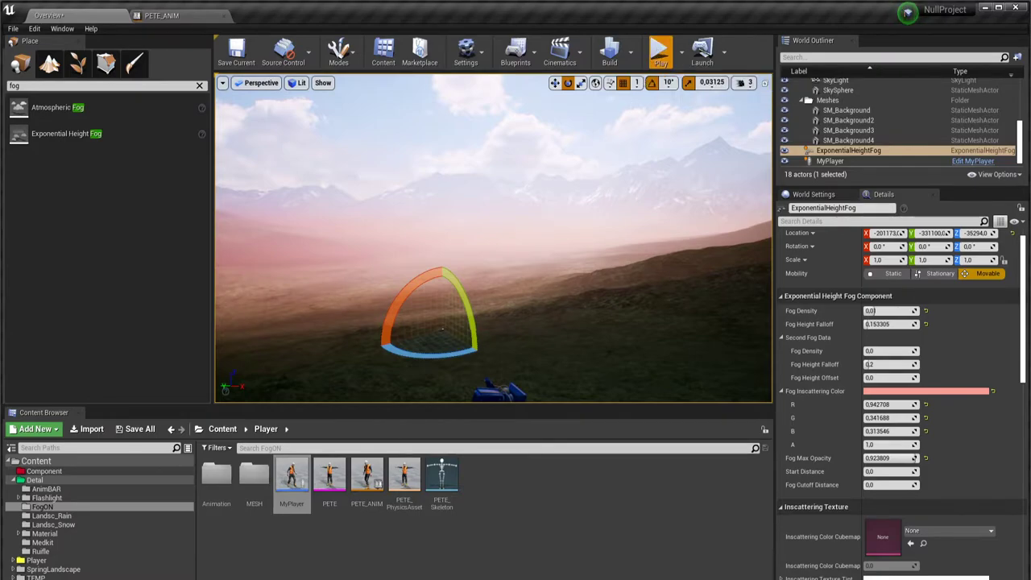
pyautogui.press('w')
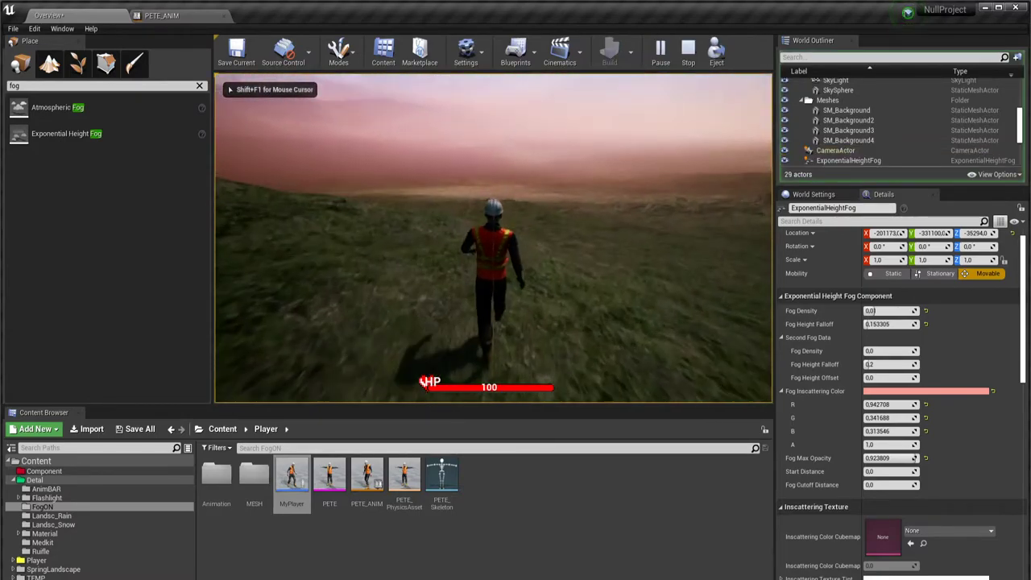
pyautogui.press('w')
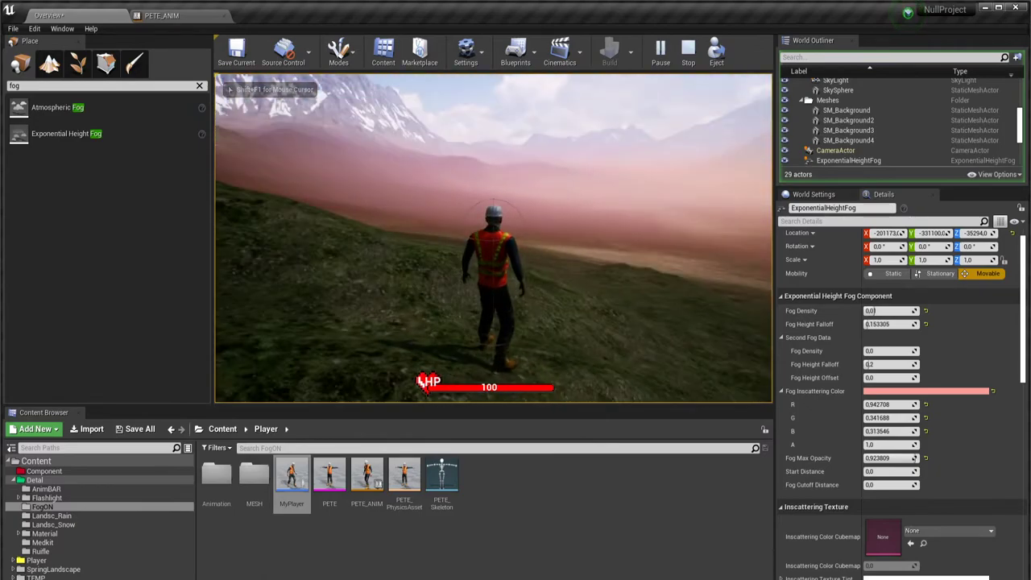
pyautogui.press('Escape')
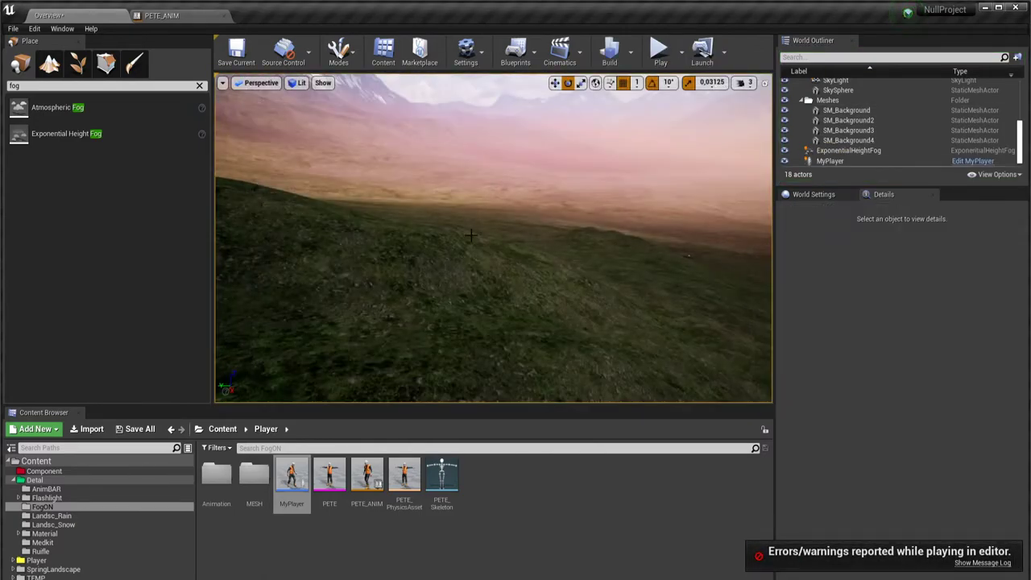
# Select the ExponentialHeightFog actor, then the MyPlayer actor
pyautogui.click(848, 150)
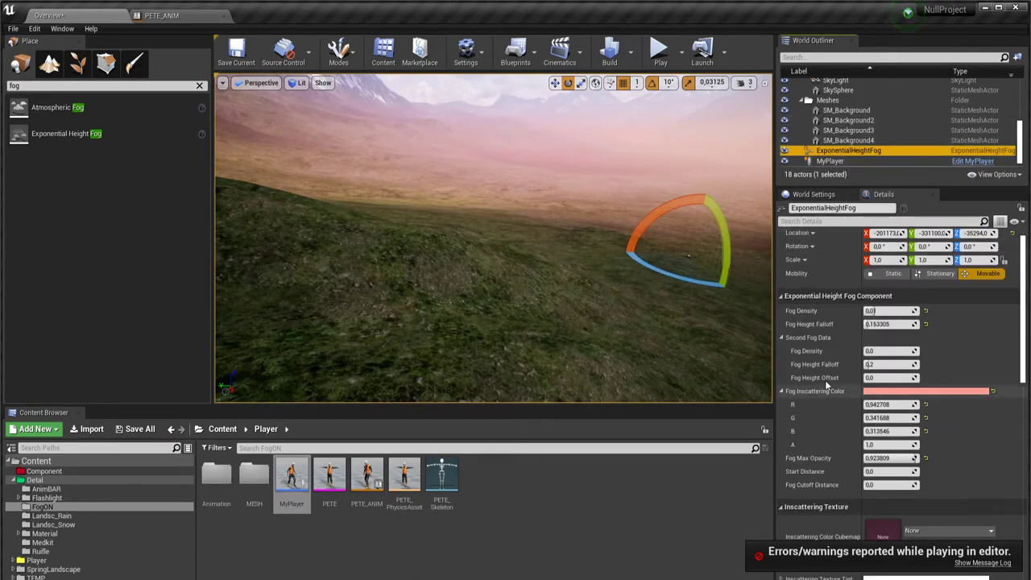
pyautogui.moveTo(667, 379); pyautogui.dragTo(667, 379, button='right')
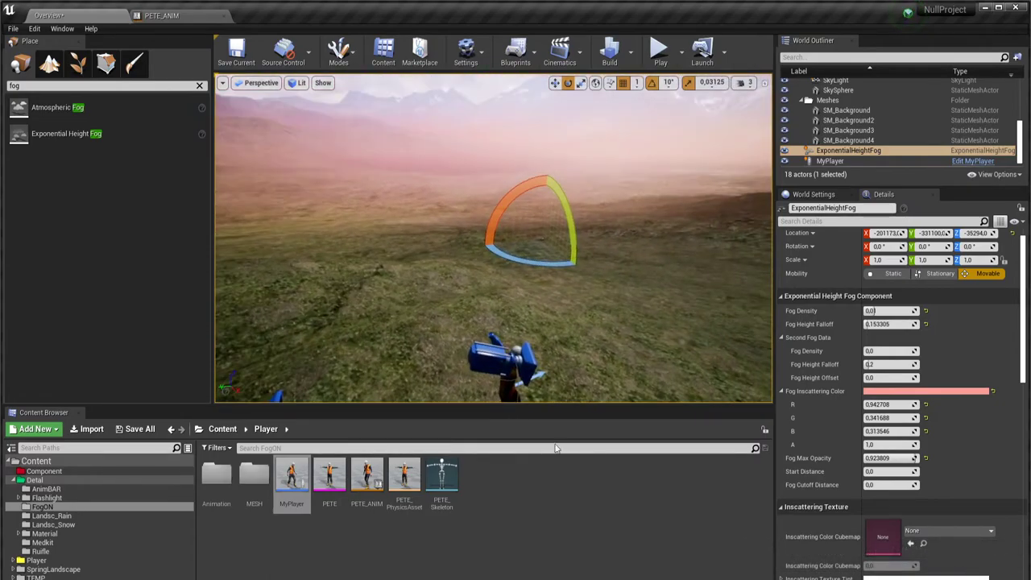
pyautogui.click(520, 368)
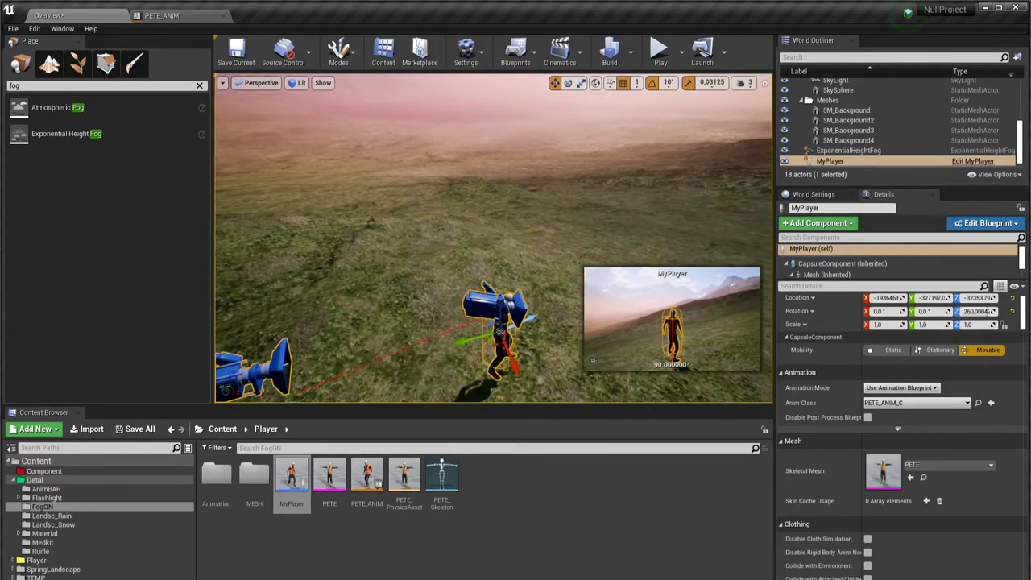
# Move MyPlayer far into the distance and snap it to the ground with End
pyautogui.moveTo(519, 363)
pyautogui.mouseDown()
pyautogui.moveTo(446, 113)
pyautogui.moveTo(412, 74)
pyautogui.mouseUp()
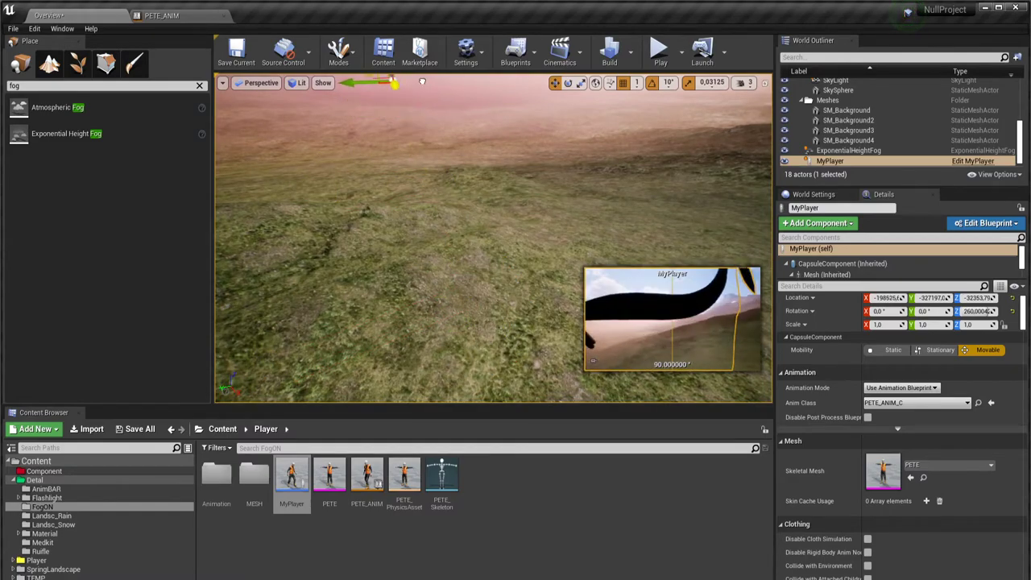
pyautogui.press('End')
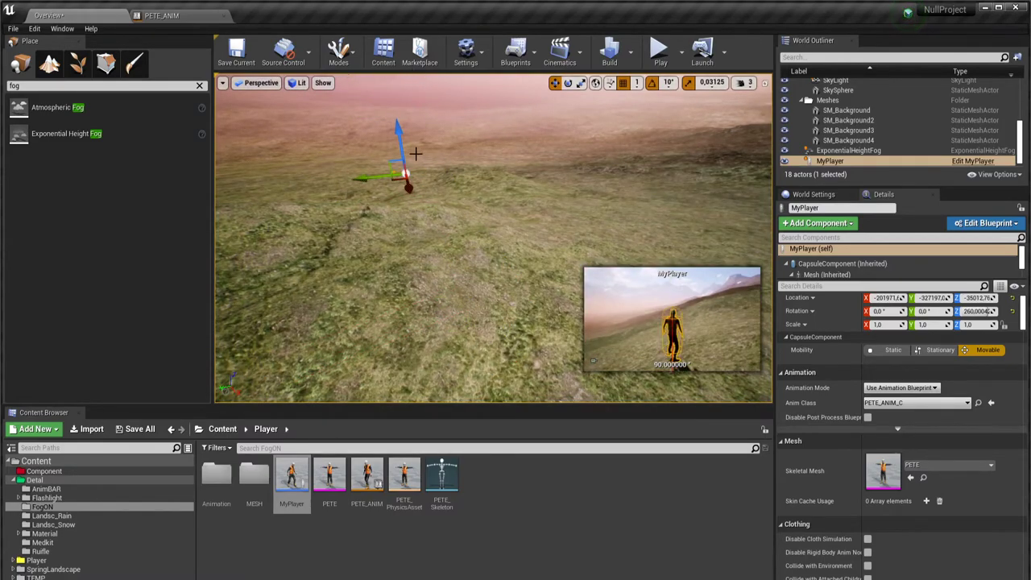
pyautogui.moveTo(419, 181); pyautogui.dragTo(419, 182, button='right')
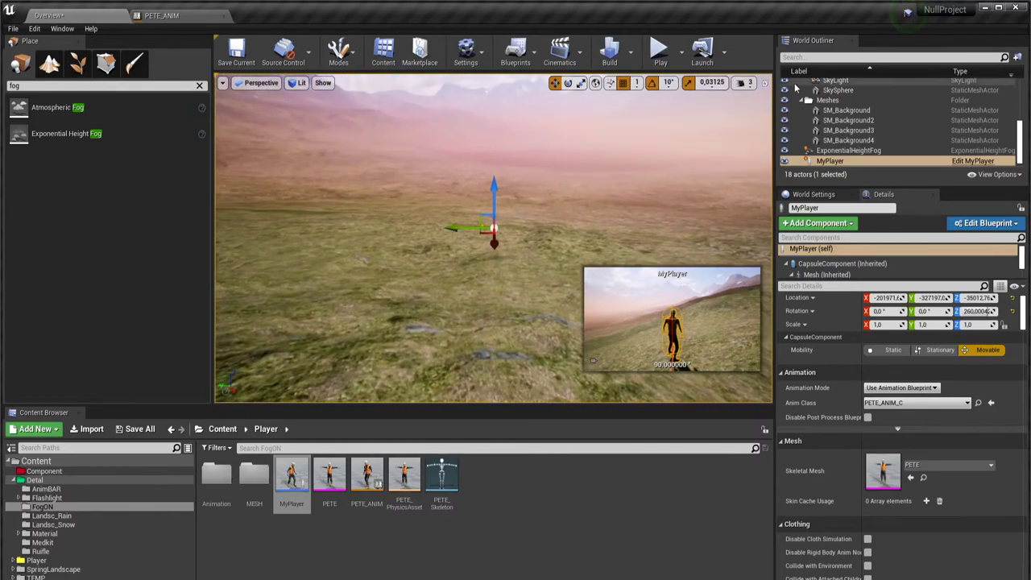
# Raise the viewport camera speed from 3 to 5 and fly back toward MyPlayer
pyautogui.click(746, 82)
pyautogui.moveTo(774, 109); pyautogui.dragTo(785, 109)
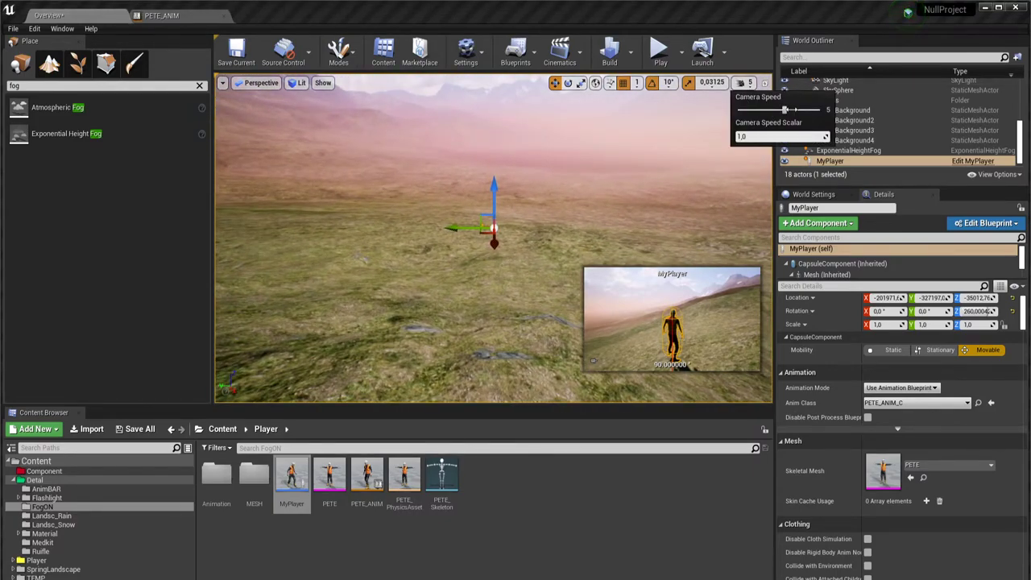
pyautogui.moveTo(606, 203)
pyautogui.mouseDown(button='right')
pyautogui.moveTo(606, 242)
pyautogui.moveTo(606, 207)
pyautogui.mouseUp(button='right')
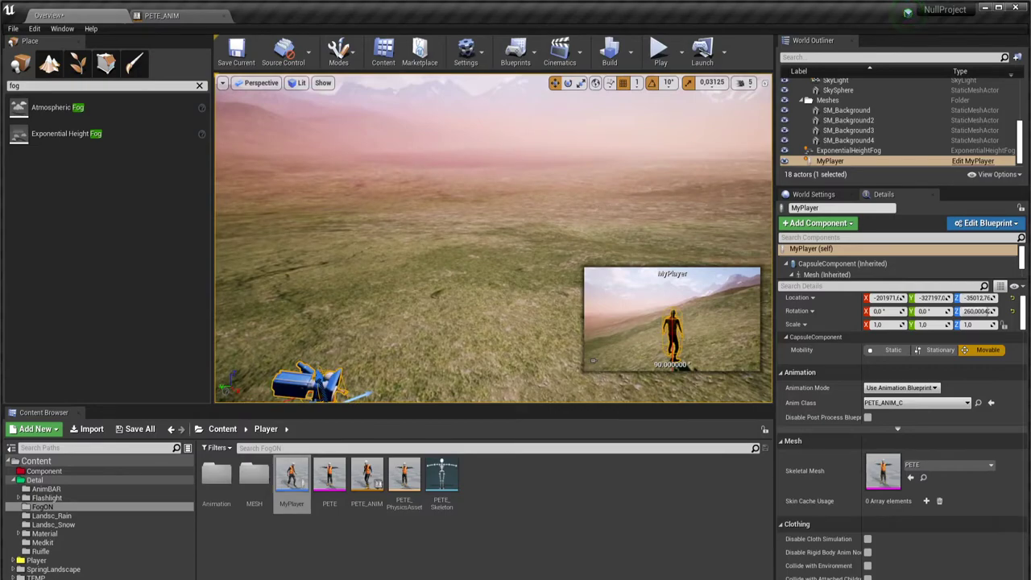
pyautogui.moveTo(491, 275); pyautogui.dragTo(491, 275, button='right')
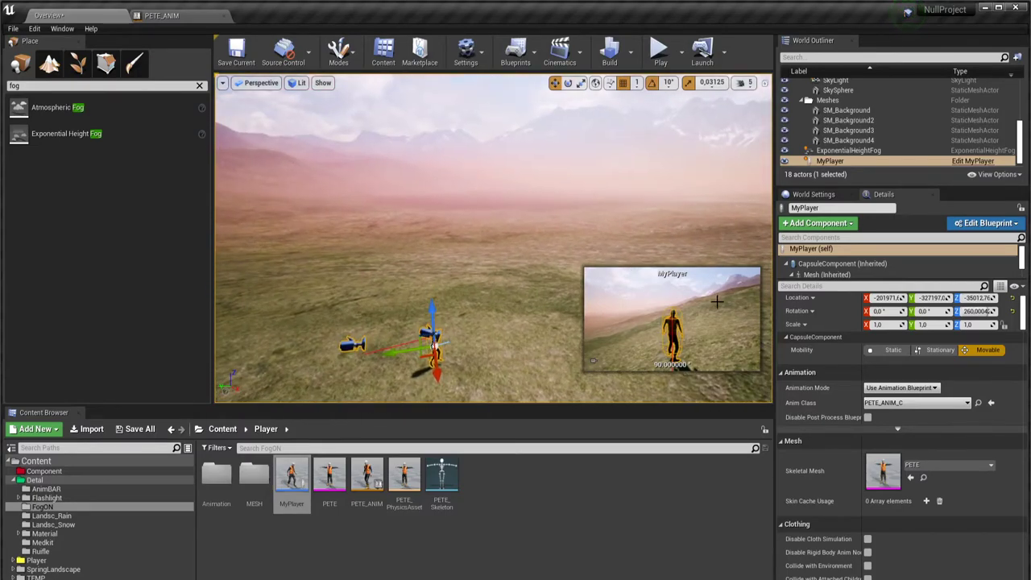
pyautogui.moveTo(855, 357)
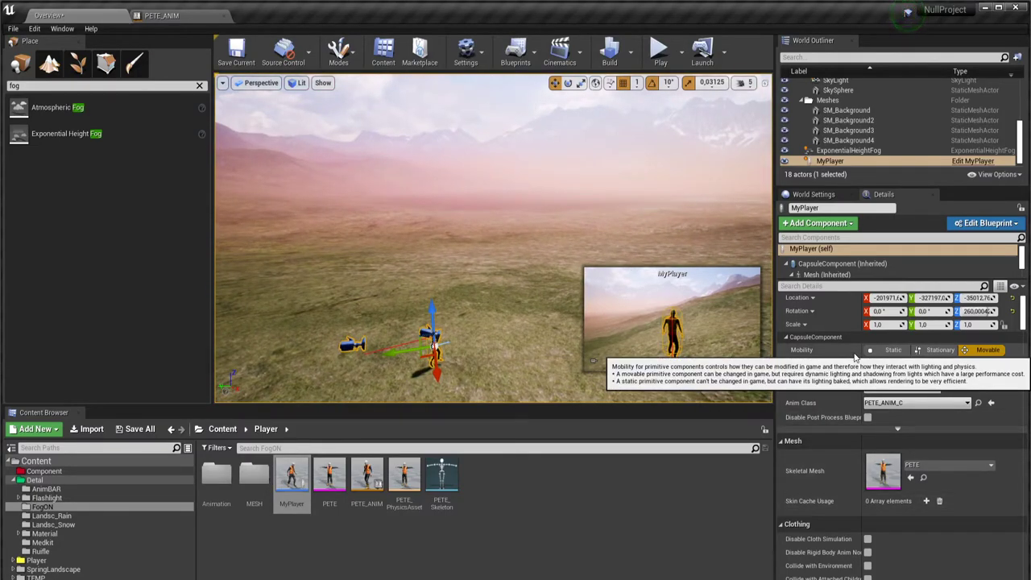
pyautogui.scroll(4, 849, 127)
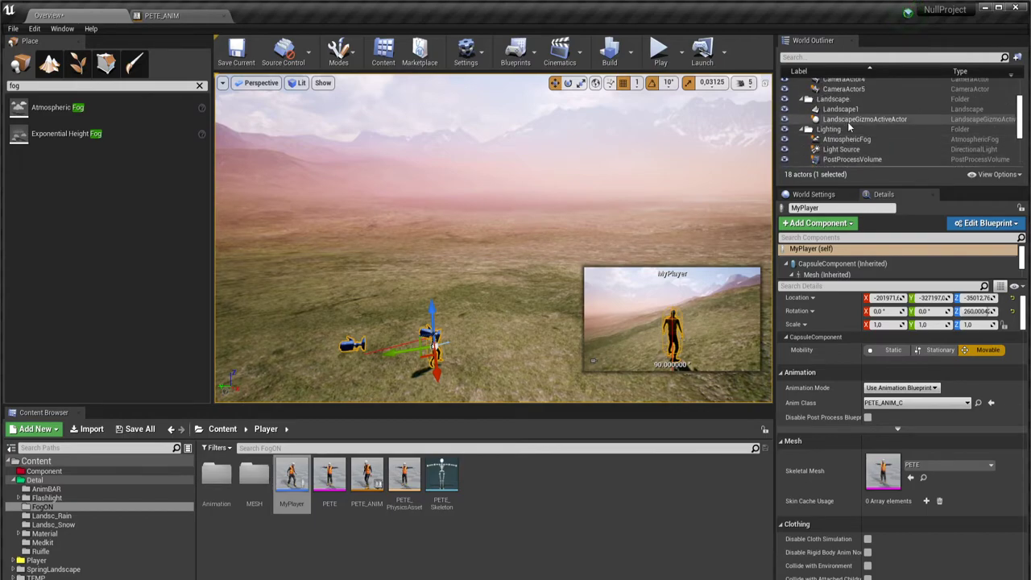
pyautogui.click(785, 139)
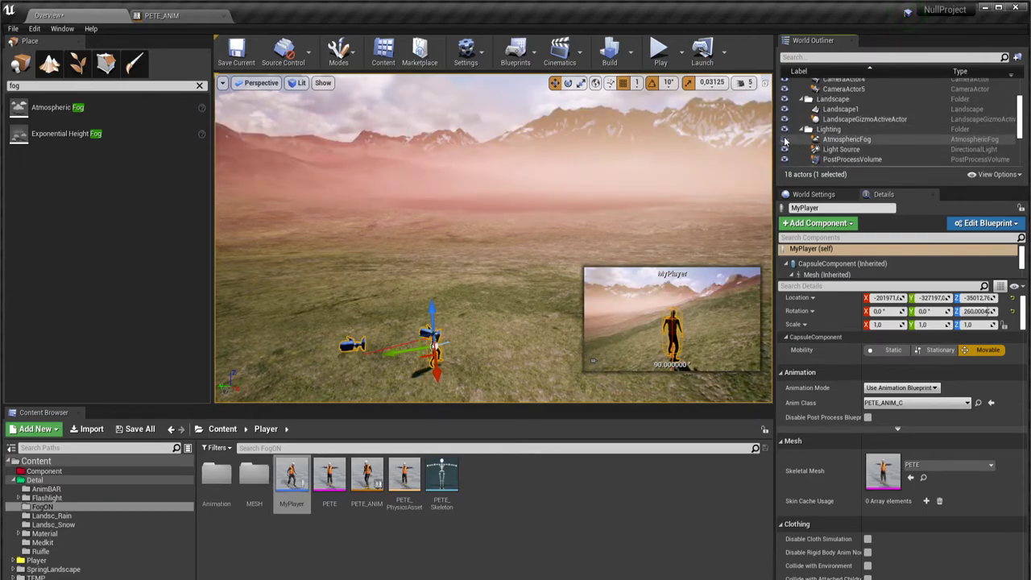
pyautogui.moveTo(539, 116)
pyautogui.mouseDown(button='right')
pyautogui.moveTo(515, 88)
pyautogui.moveTo(532, 398)
pyautogui.moveTo(580, 387)
pyautogui.mouseUp(button='right')
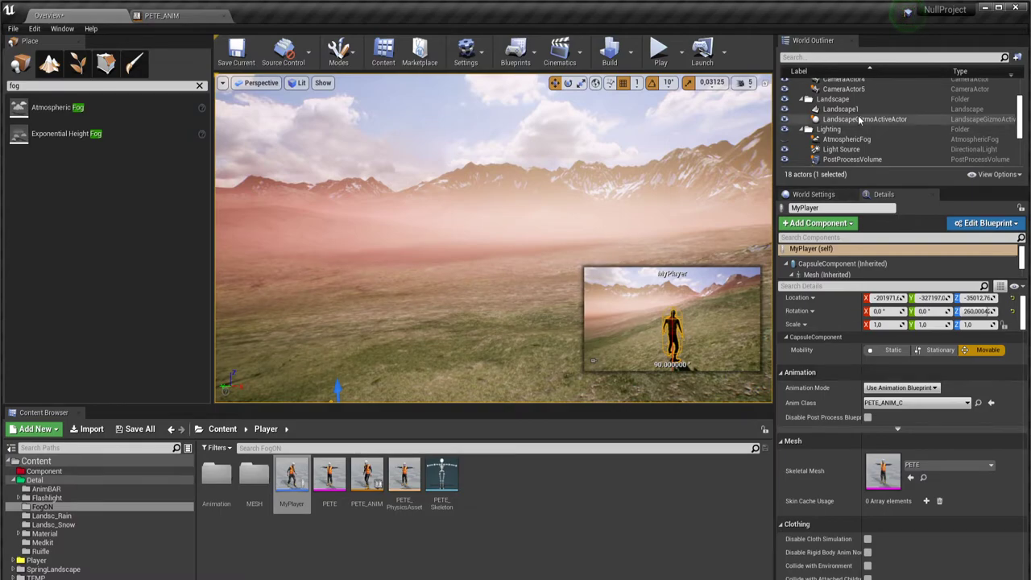
pyautogui.scroll(-1, 853, 125)
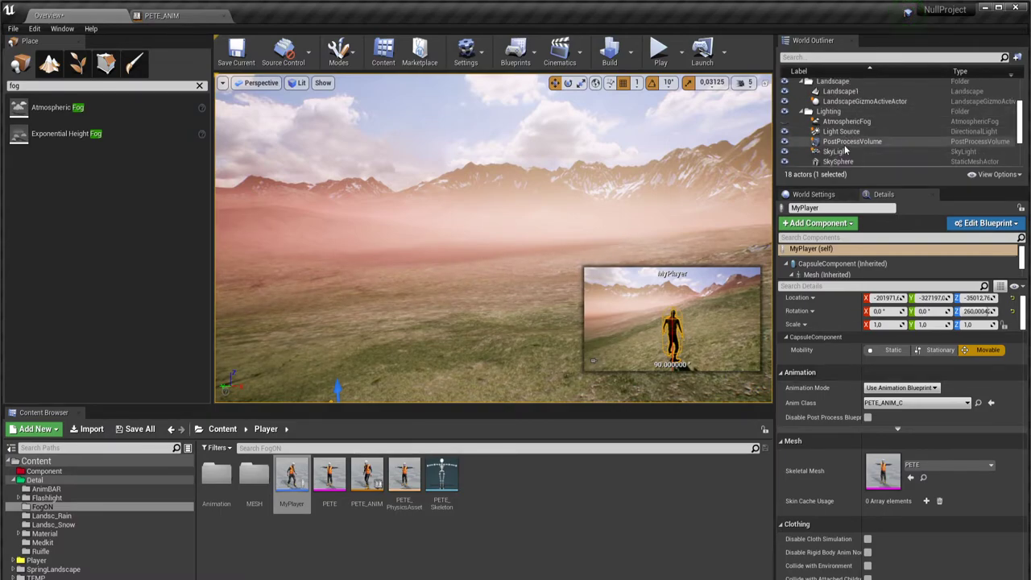
pyautogui.scroll(-1, 846, 147)
pyautogui.scroll(1, 853, 125)
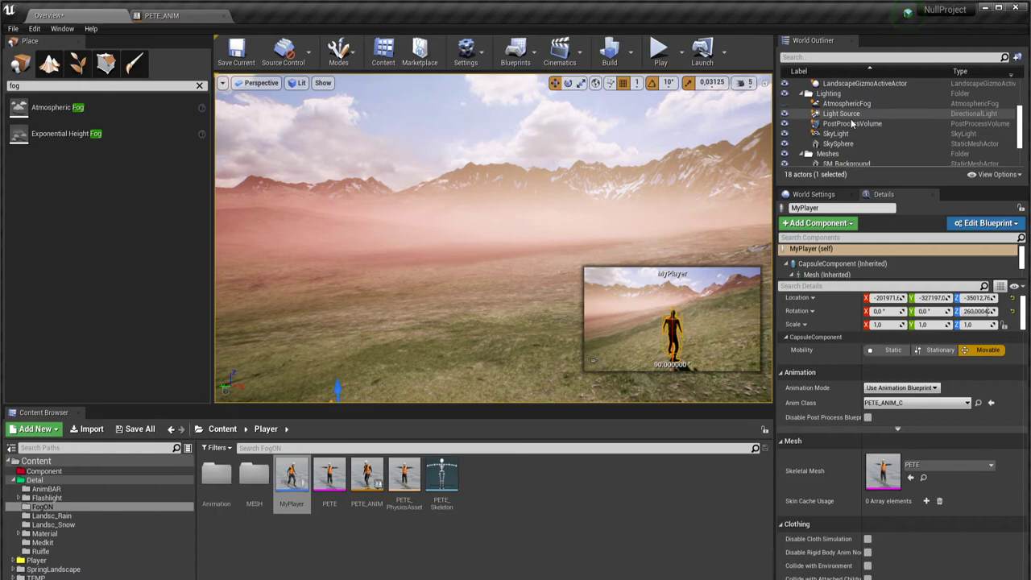
pyautogui.scroll(-2, 852, 123)
pyautogui.scroll(-1, 852, 123)
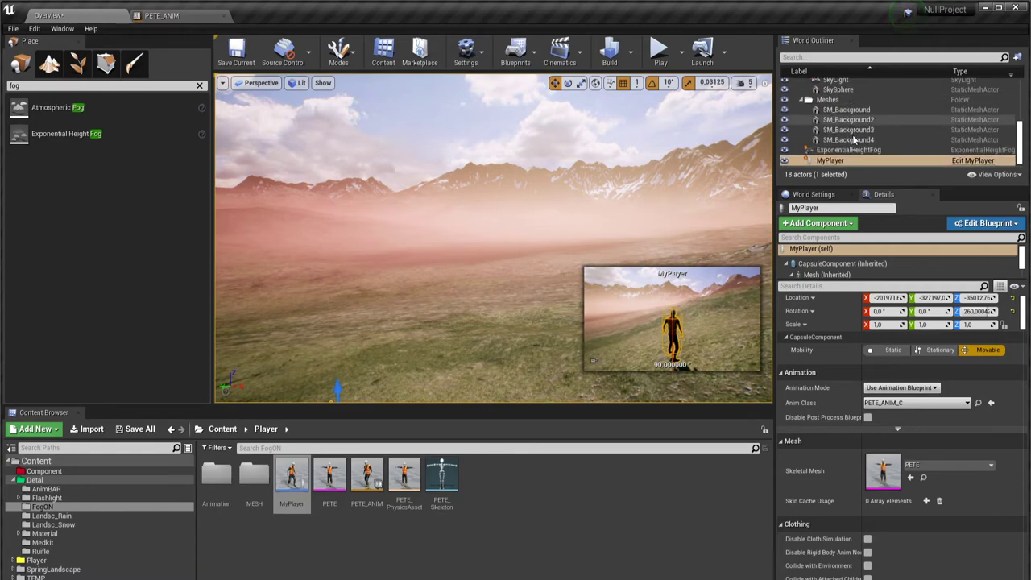
# Select ExponentialHeightFog and enter 3.0 as its Start Distance
pyautogui.click(848, 150)
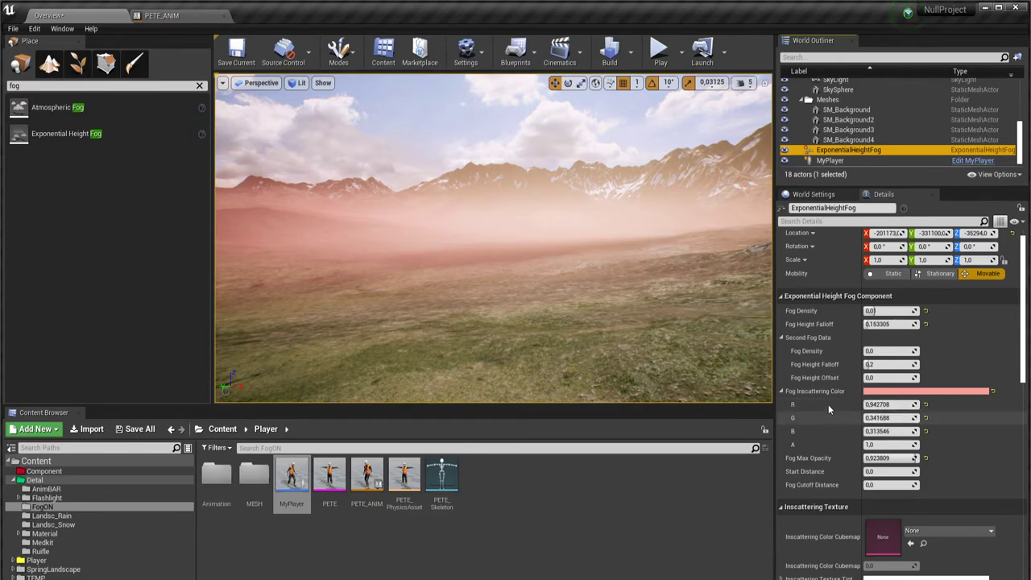
pyautogui.click(888, 471)
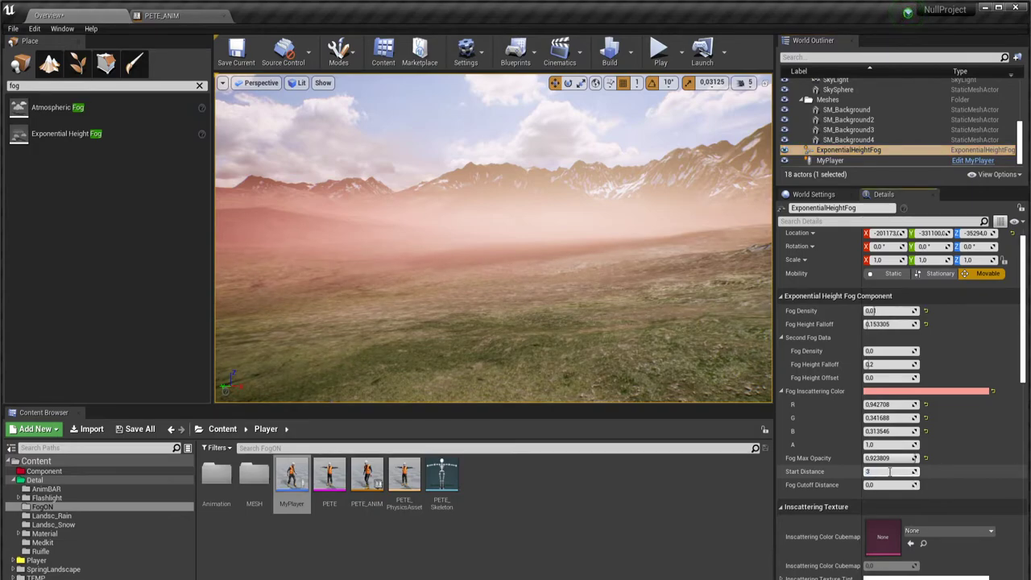
pyautogui.click(870, 472)
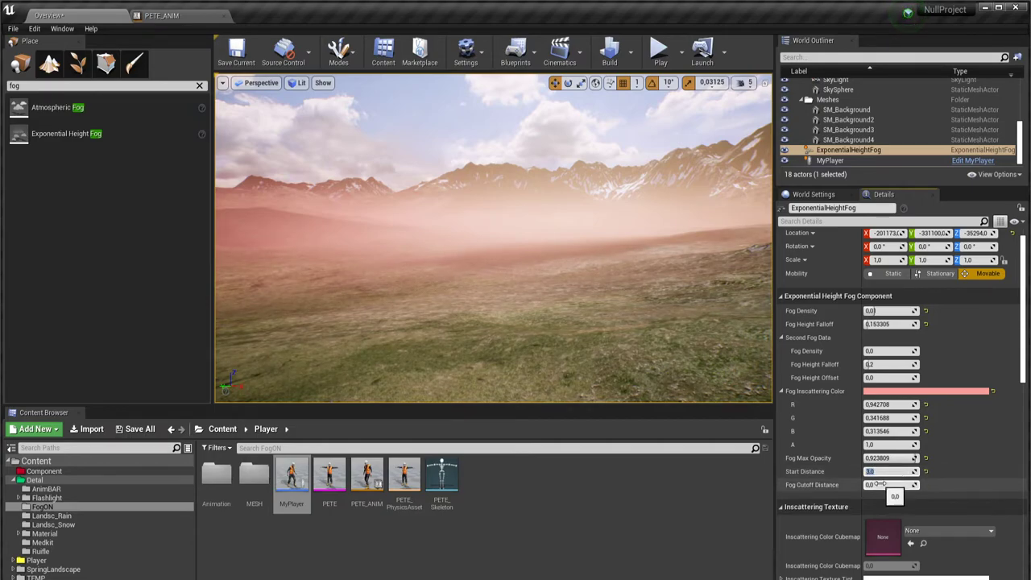
pyautogui.click(881, 484)
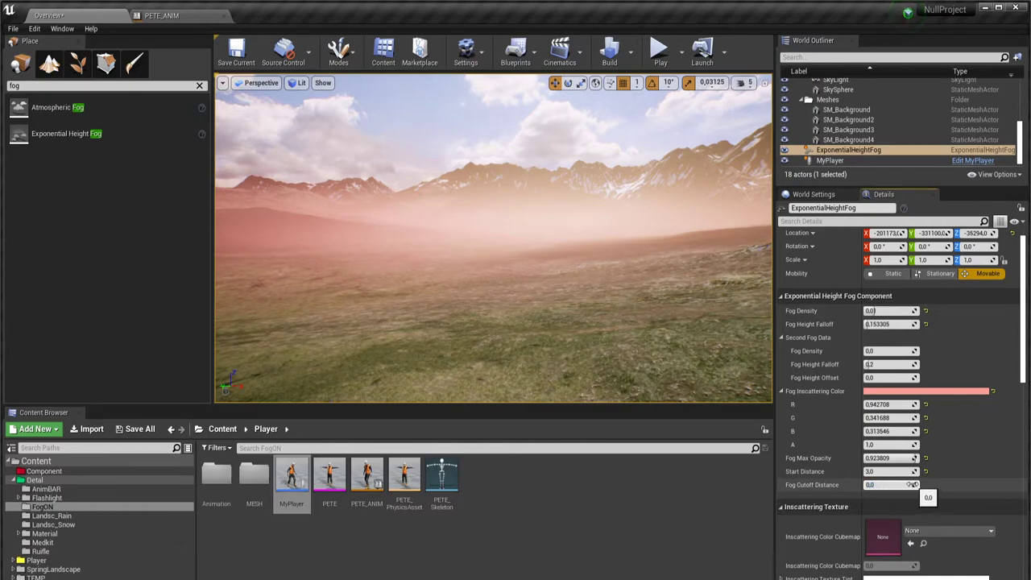
# Raise Fog Cutoff Distance, enter 100000, and fly across the landscape to check
pyautogui.moveTo(872, 485); pyautogui.dragTo(930, 491)
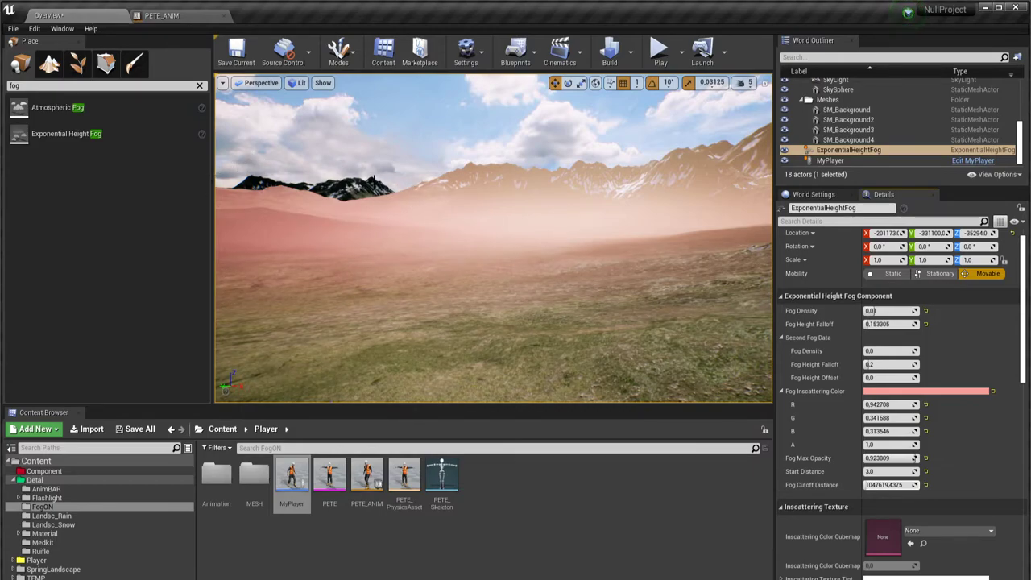
pyautogui.click(886, 485)
pyautogui.write('100000')
pyautogui.press('Return')
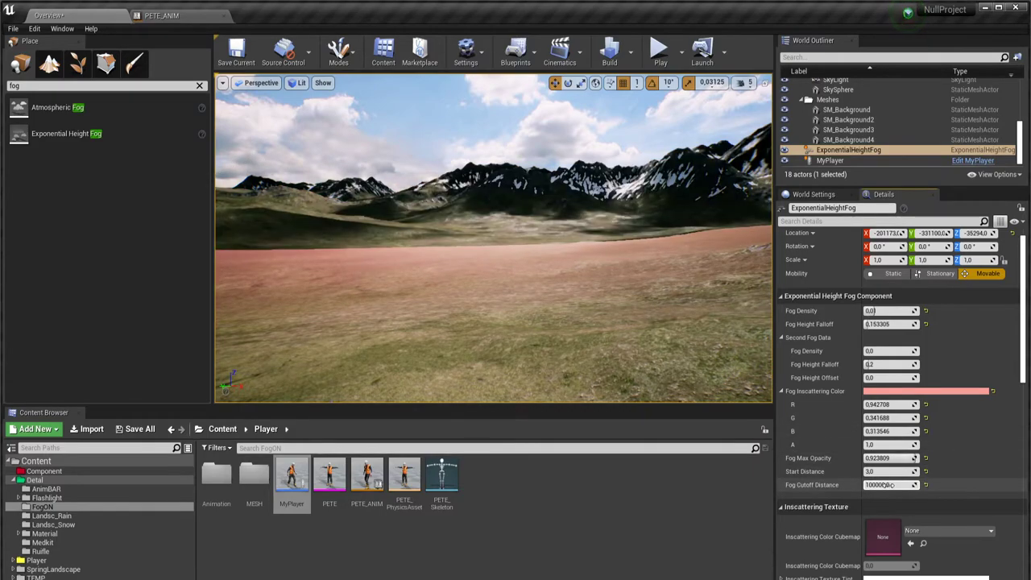
pyautogui.moveTo(659, 256); pyautogui.dragTo(659, 256, button='right')
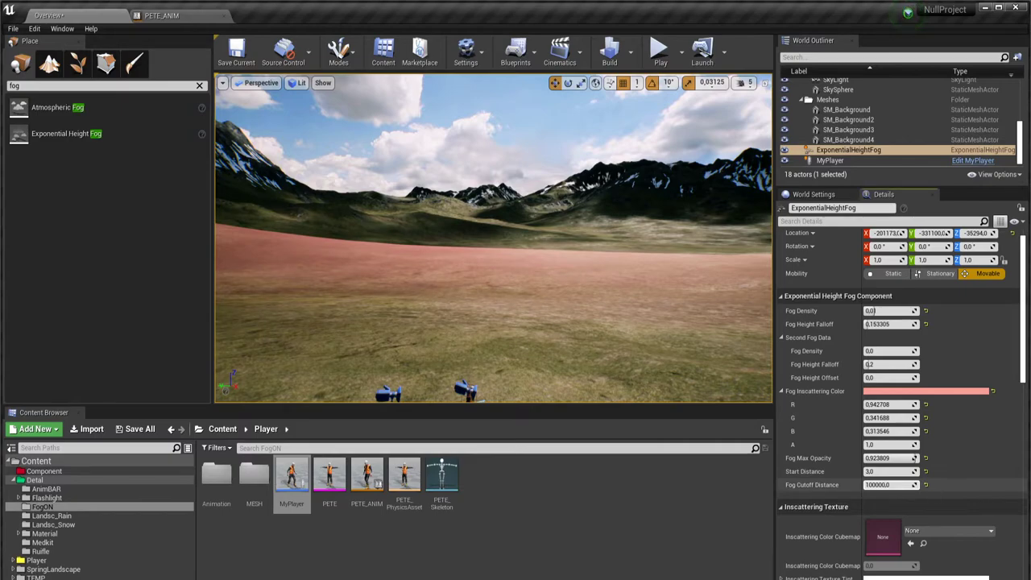
# Test more cutoff values, then reset Fog Cutoff Distance and Start Distance to 0.0
pyautogui.moveTo(890, 485); pyautogui.dragTo(890, 485)
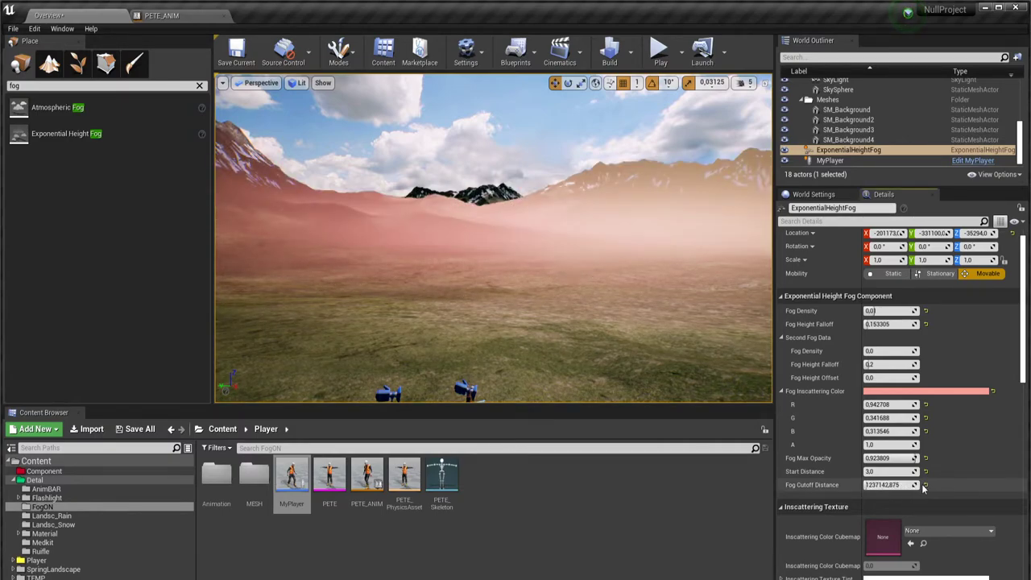
pyautogui.click(926, 486)
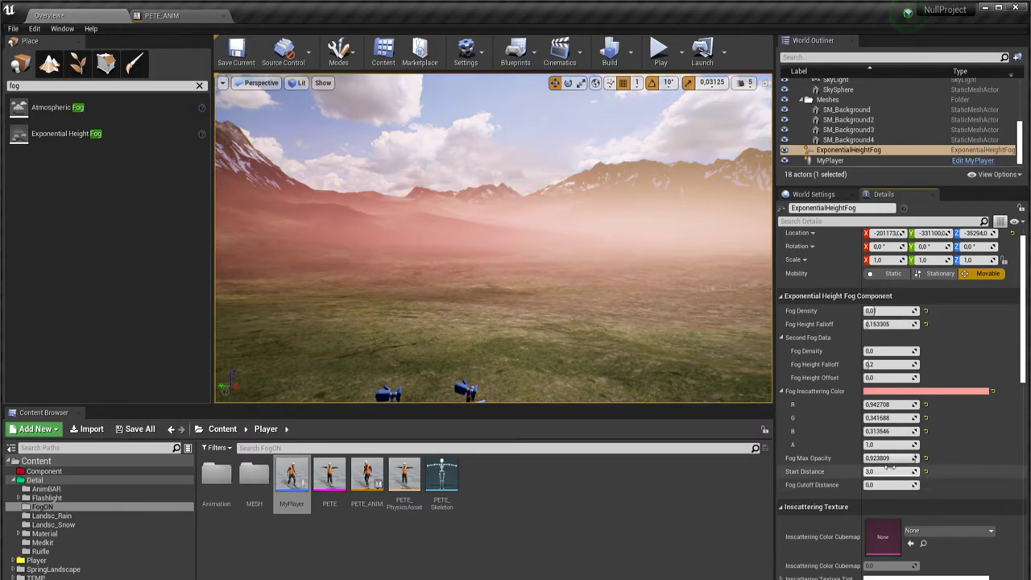
pyautogui.click(926, 472)
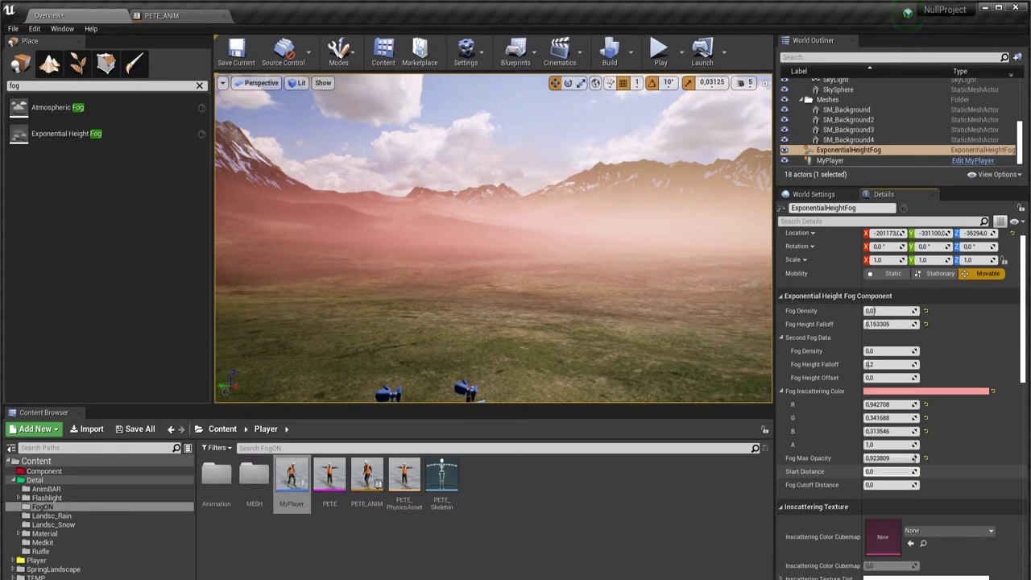
# Reset Start Distance to 0, Fog Max Opacity to 1.0, and the default inscattering colour
pyautogui.moveTo(890, 472); pyautogui.dragTo(896, 473)
pyautogui.write('3000')
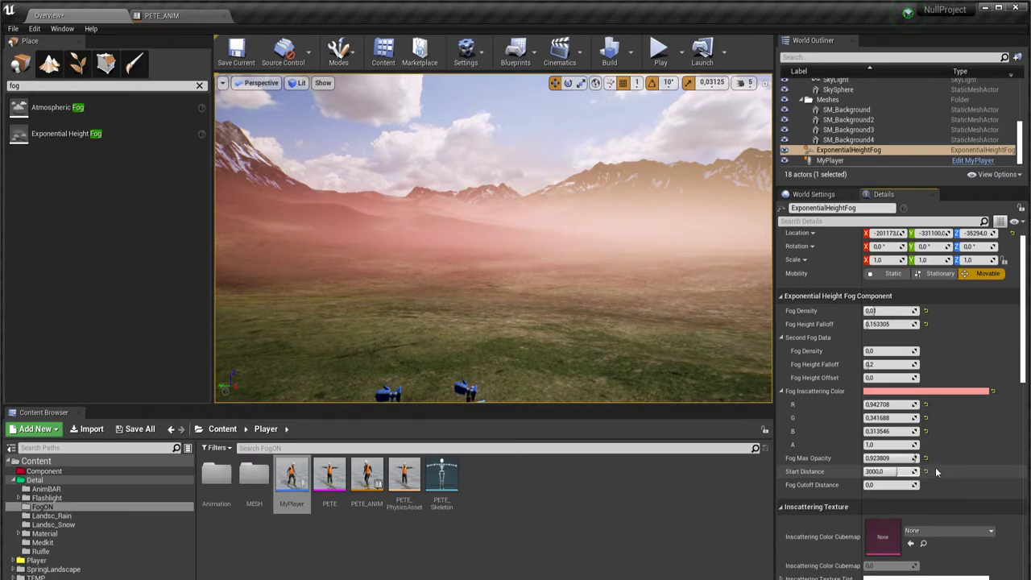
pyautogui.click(926, 472)
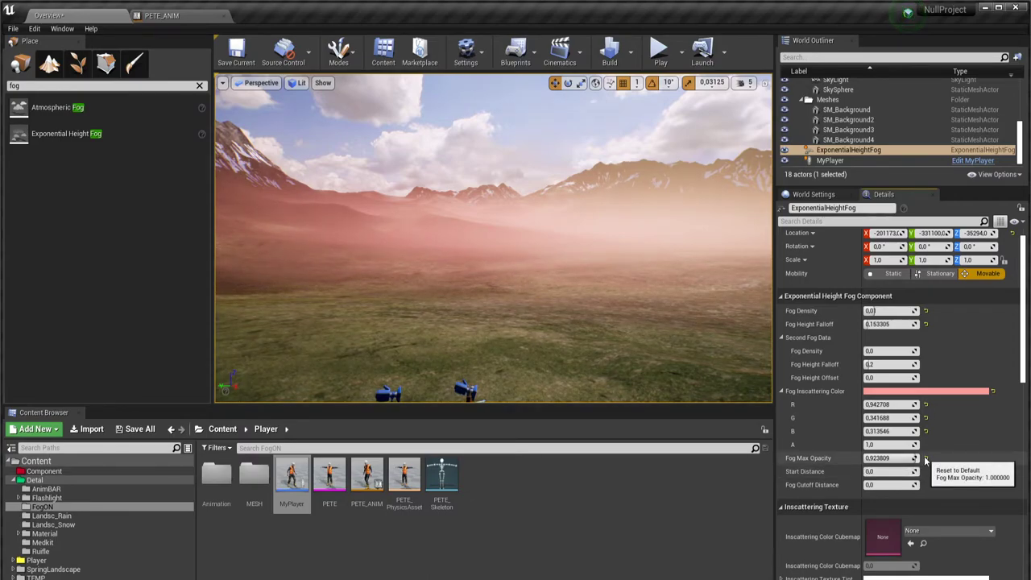
pyautogui.click(926, 459)
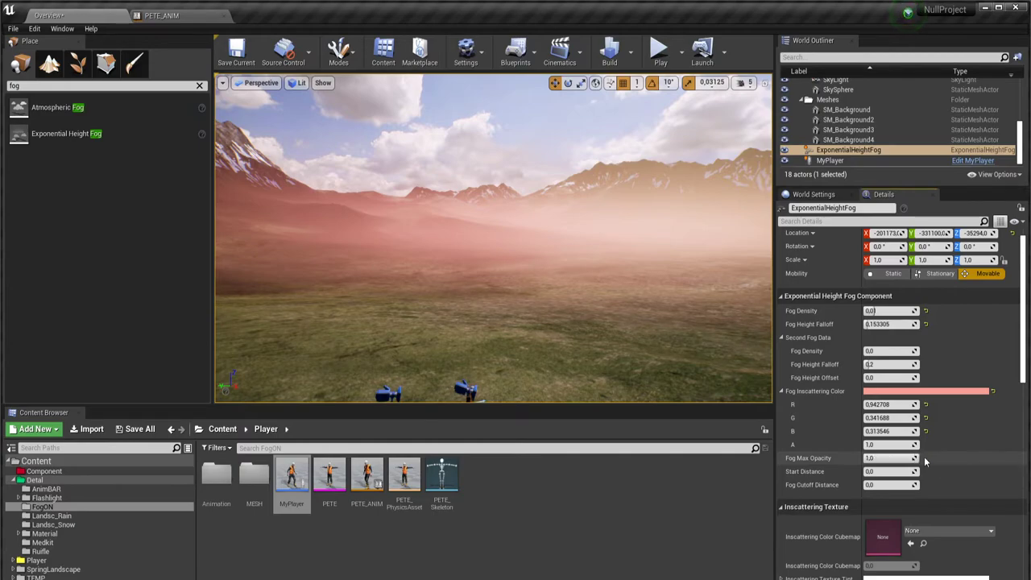
pyautogui.click(992, 391)
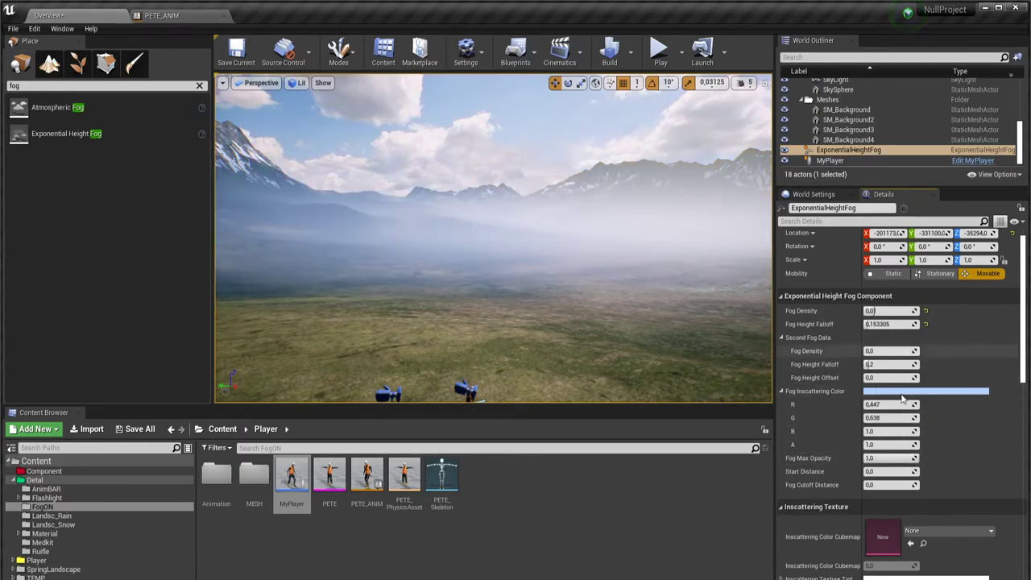
# Change the fog colour to pale blue-white (R 0.80, G 0.91, B 1.0)
pyautogui.click(957, 391)
pyautogui.moveTo(743, 376); pyautogui.dragTo(744, 370)
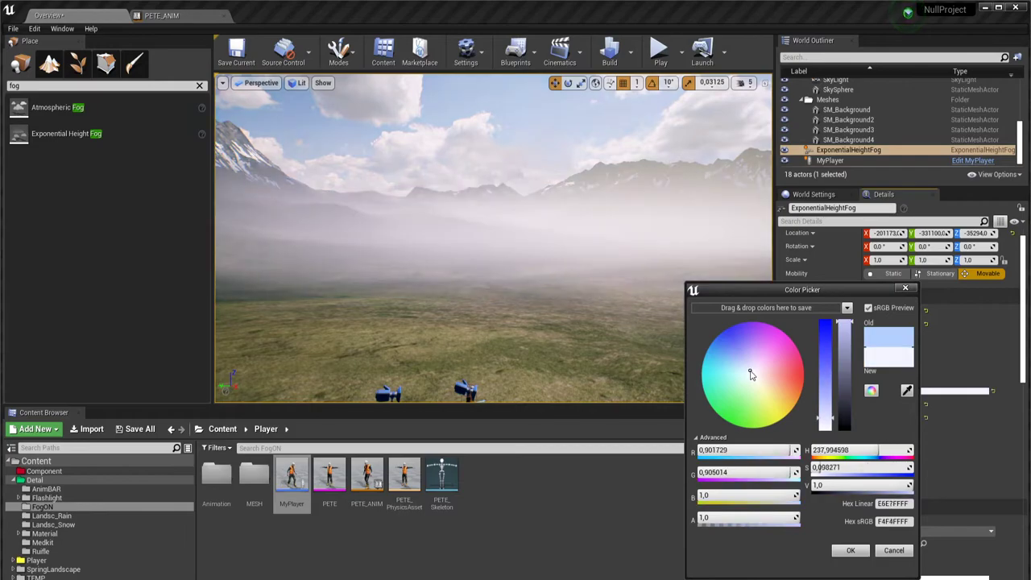
pyautogui.click(850, 550)
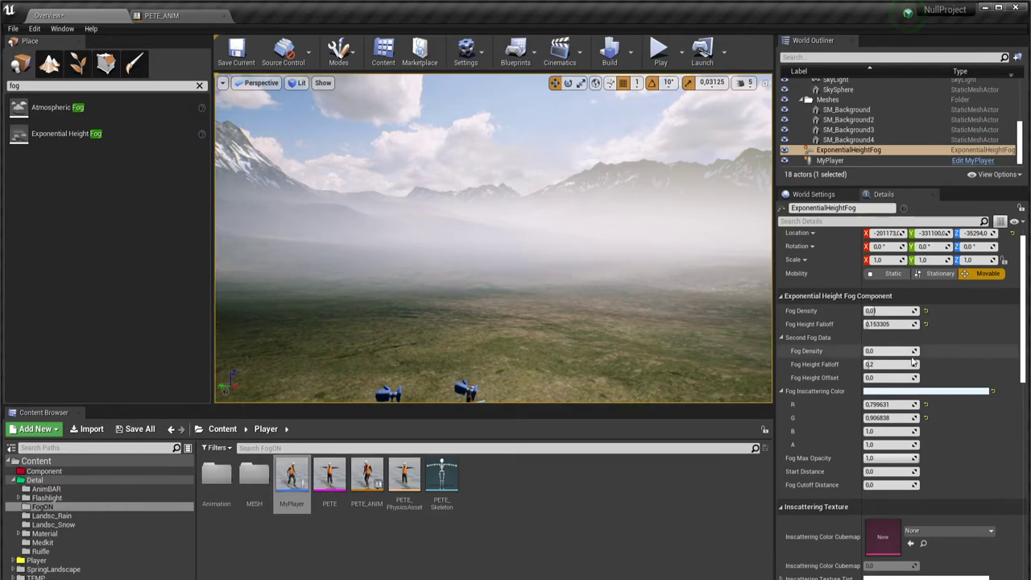
# Tick Volumetric Fog and lower its Scattering Distribution to -0.9
pyautogui.scroll(-1, 884, 370)
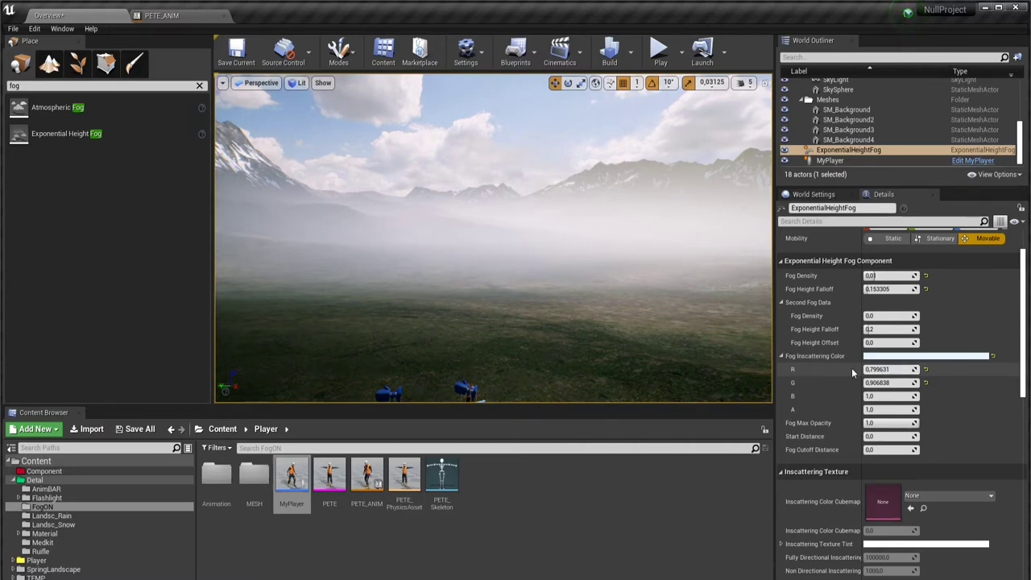
pyautogui.scroll(-1, 809, 381)
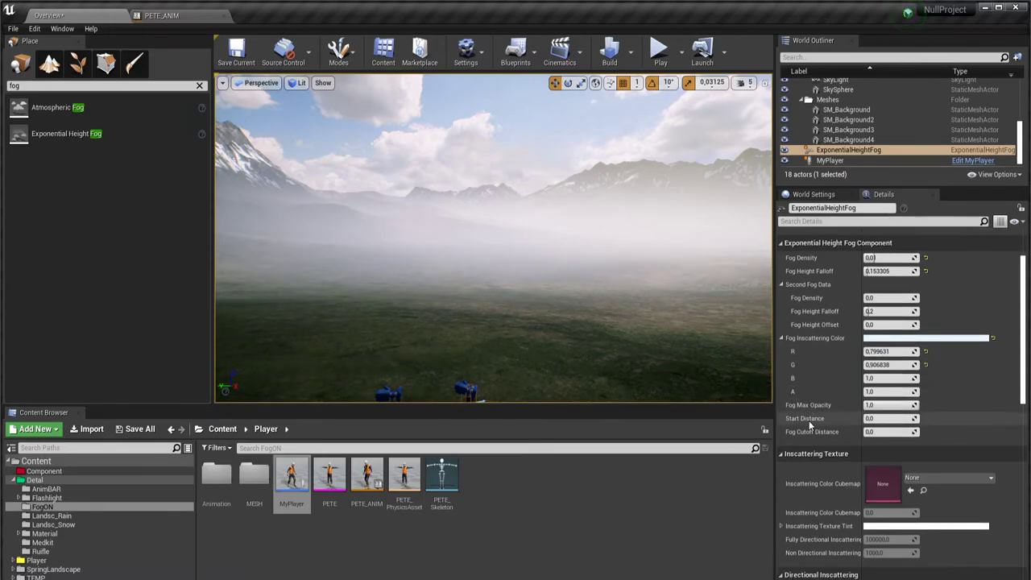
pyautogui.scroll(-4, 809, 420)
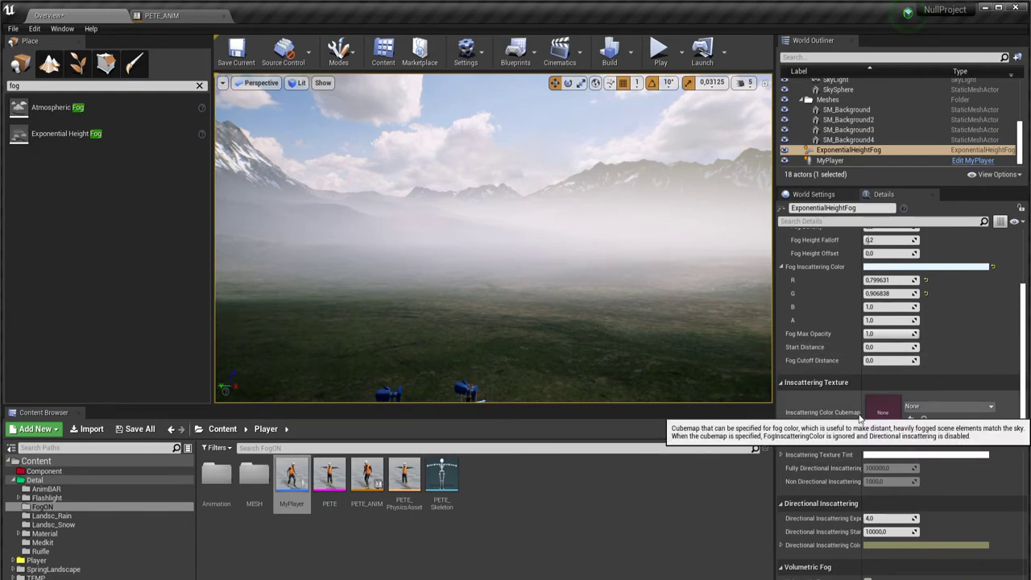
pyautogui.scroll(-1, 860, 418)
pyautogui.scroll(-3, 859, 416)
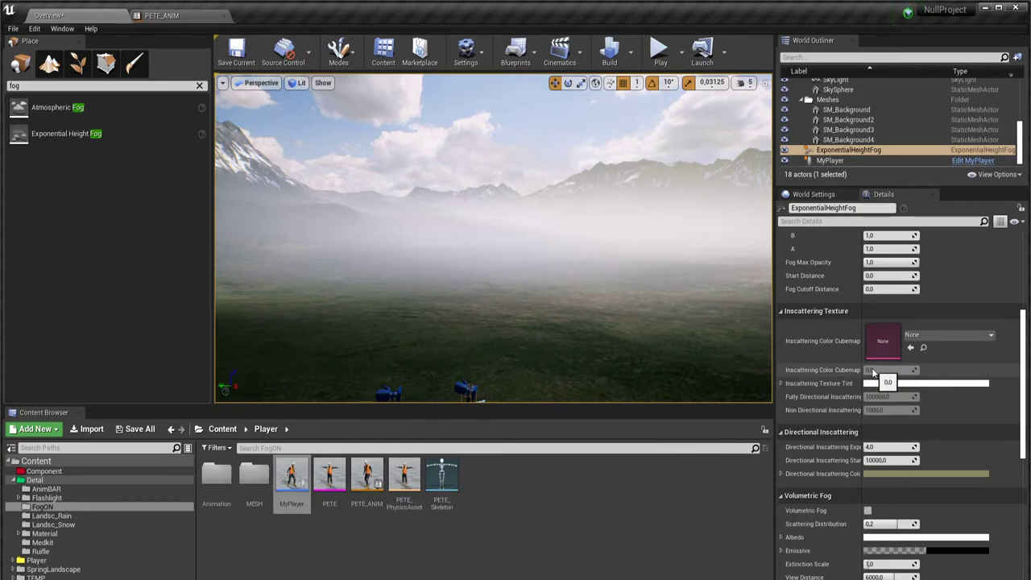
pyautogui.scroll(-2, 873, 369)
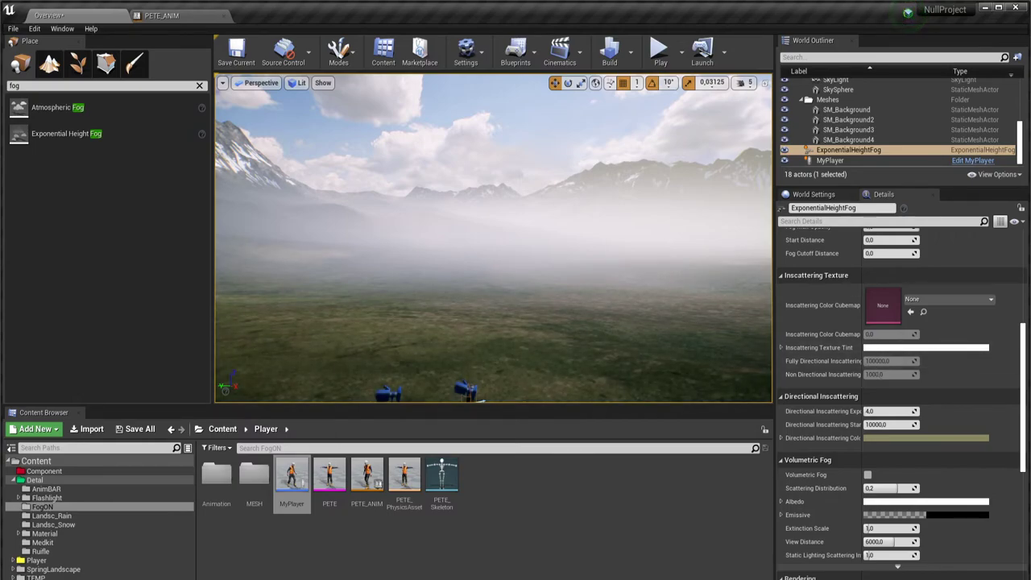
pyautogui.scroll(-1, 906, 389)
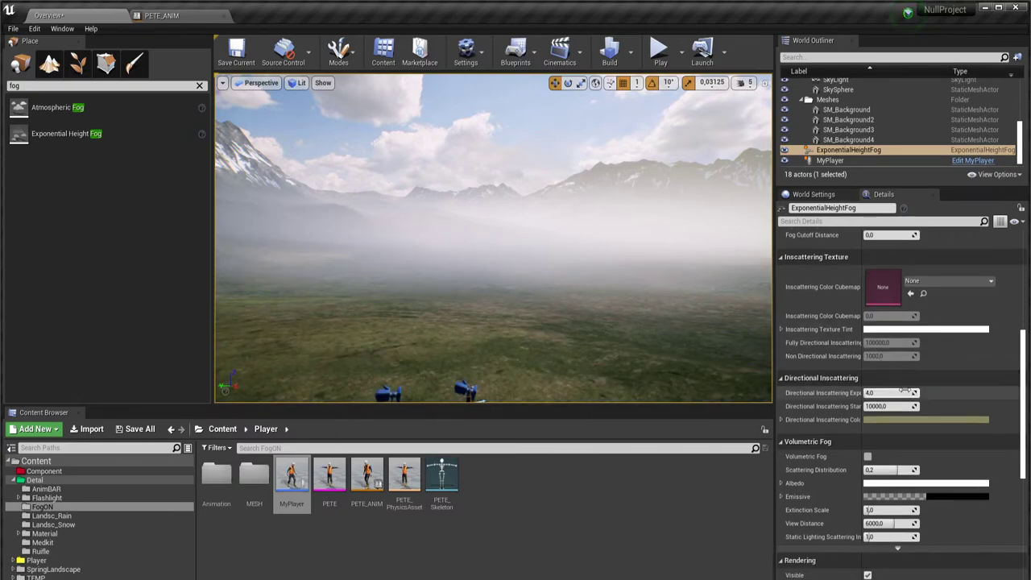
pyautogui.click(868, 456)
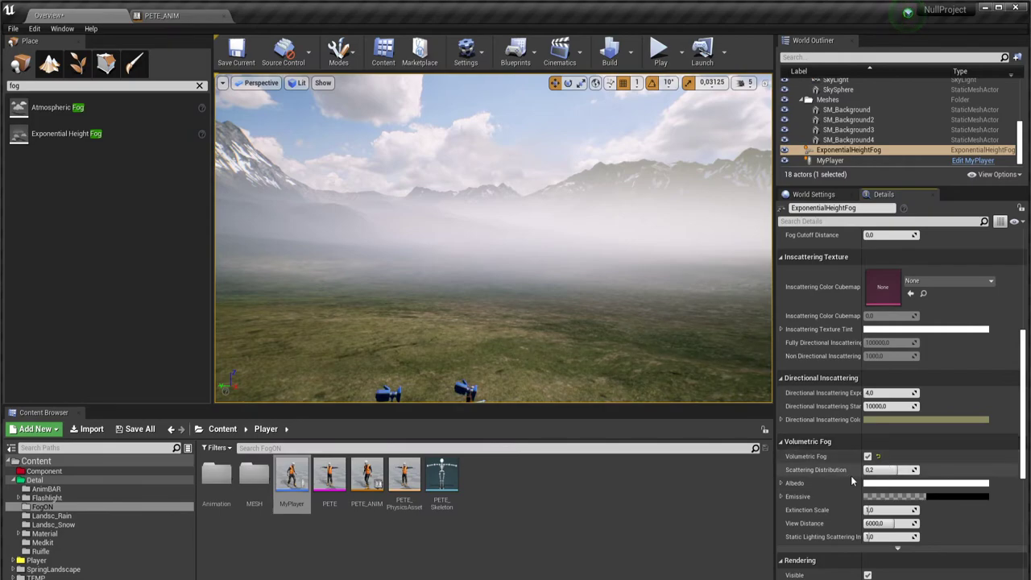
pyautogui.moveTo(886, 470); pyautogui.dragTo(874, 470)
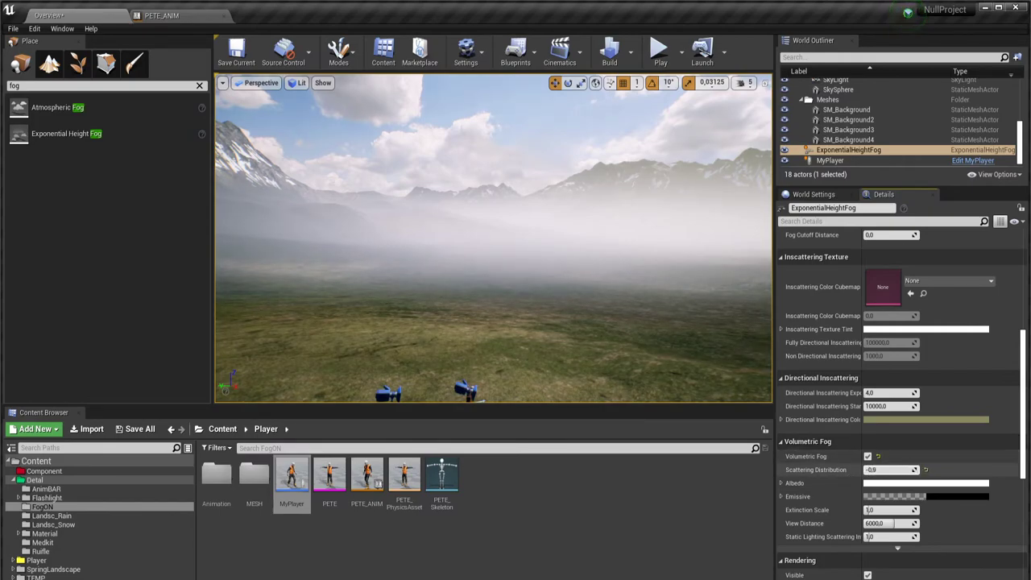
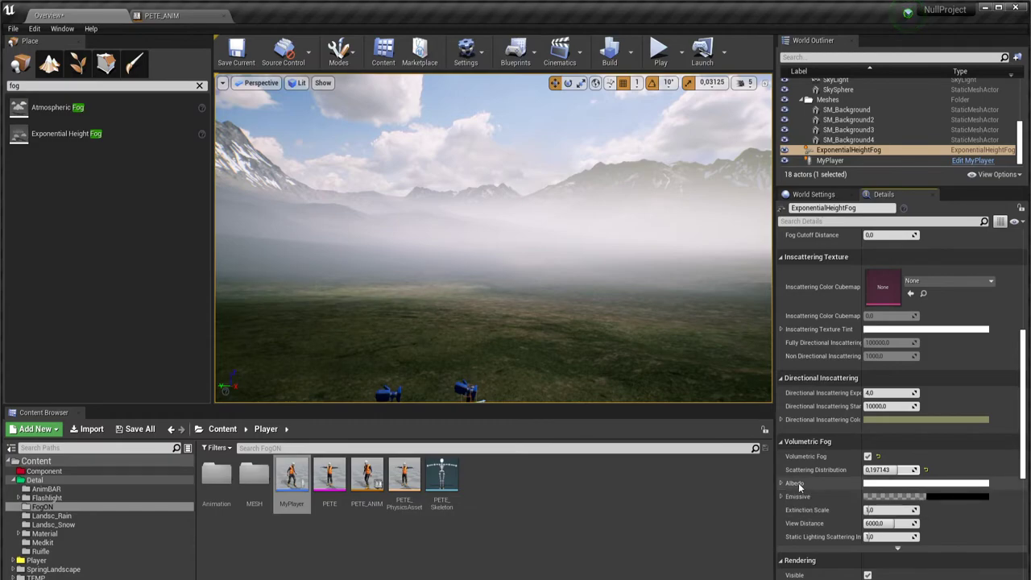
# Try a blue Albedo on the height fog, then restore it to default white
pyautogui.moveTo(811, 487)
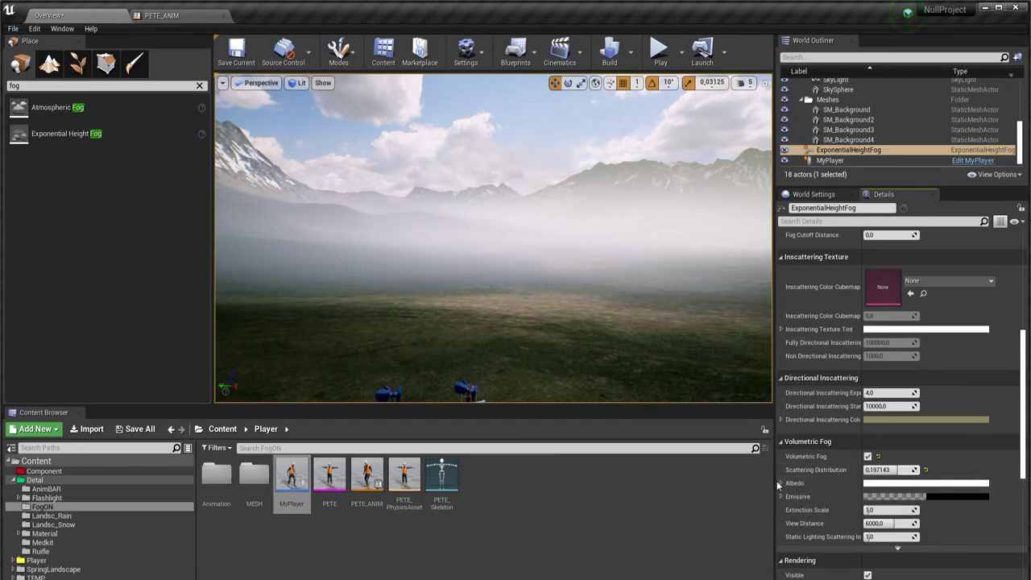
pyautogui.click(900, 487)
pyautogui.moveTo(754, 362)
pyautogui.mouseDown()
pyautogui.moveTo(775, 372)
pyautogui.moveTo(700, 337)
pyautogui.mouseUp()
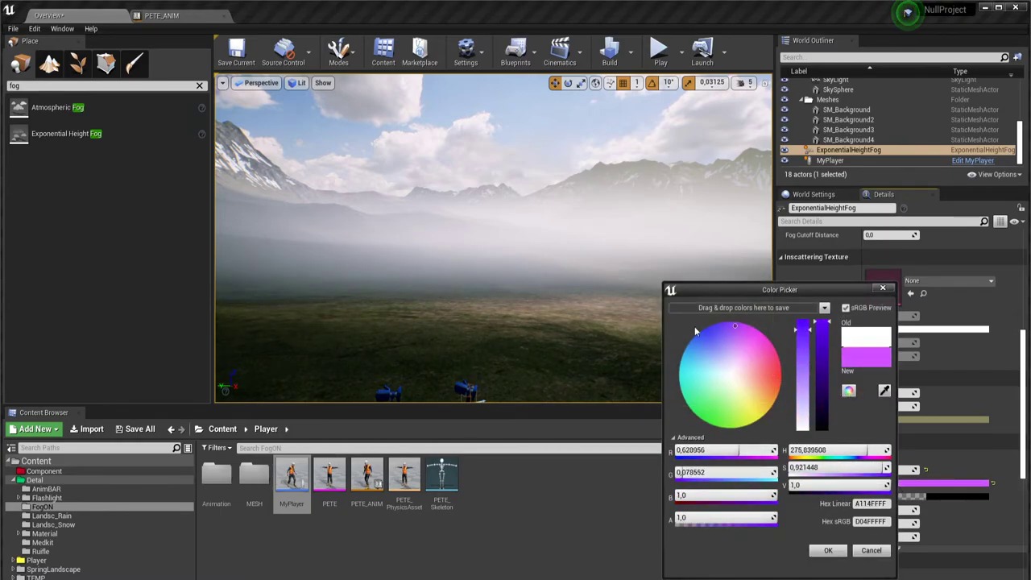
pyautogui.click(825, 551)
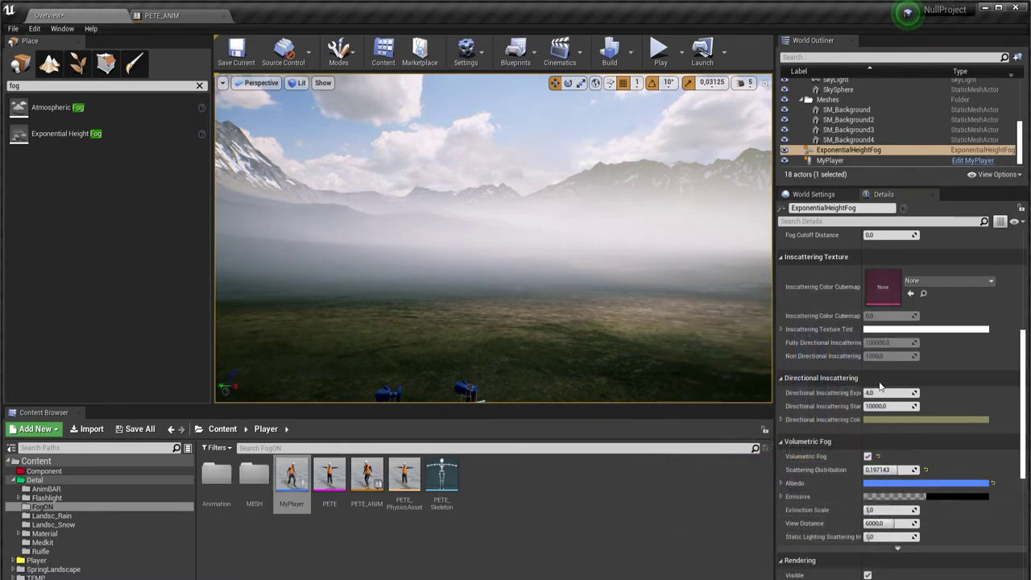
pyautogui.click(992, 484)
pyautogui.moveTo(601, 200)
pyautogui.mouseDown(button='right')
pyautogui.moveTo(601, 137)
pyautogui.moveTo(601, 290)
pyautogui.moveTo(600, 201)
pyautogui.mouseUp(button='right')
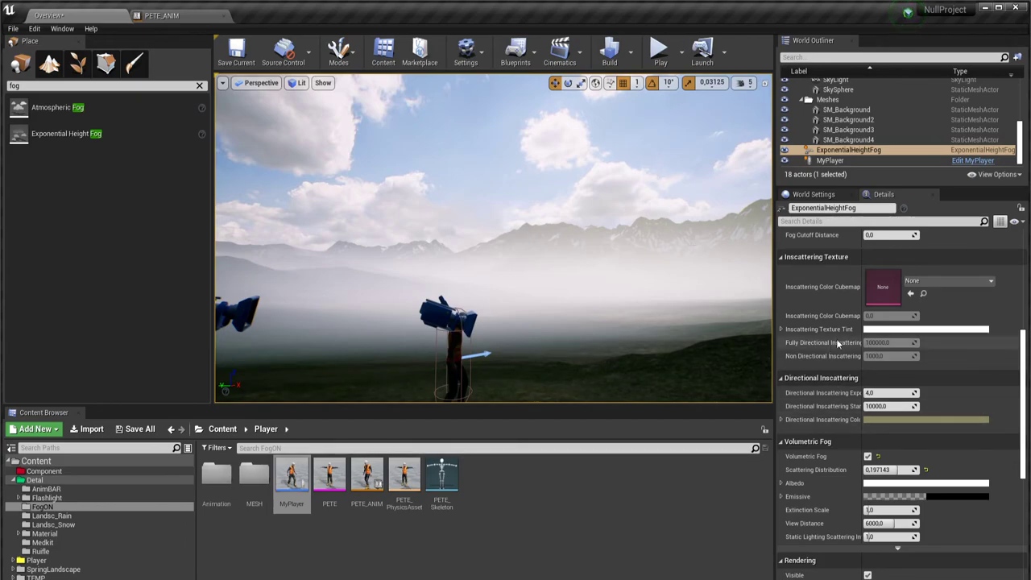
# Lower Fog Height Falloff to 0.020038 and check the sky and misty hills
pyautogui.scroll(2, 852, 349)
pyautogui.scroll(2, 853, 349)
pyautogui.scroll(2, 852, 349)
pyautogui.scroll(2, 856, 355)
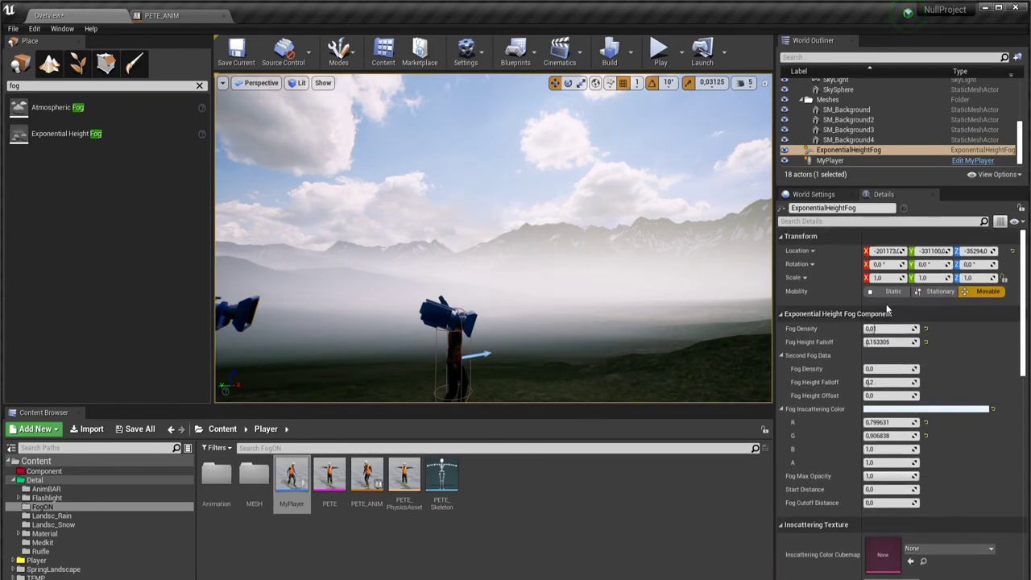
pyautogui.moveTo(890, 341); pyautogui.dragTo(854, 342)
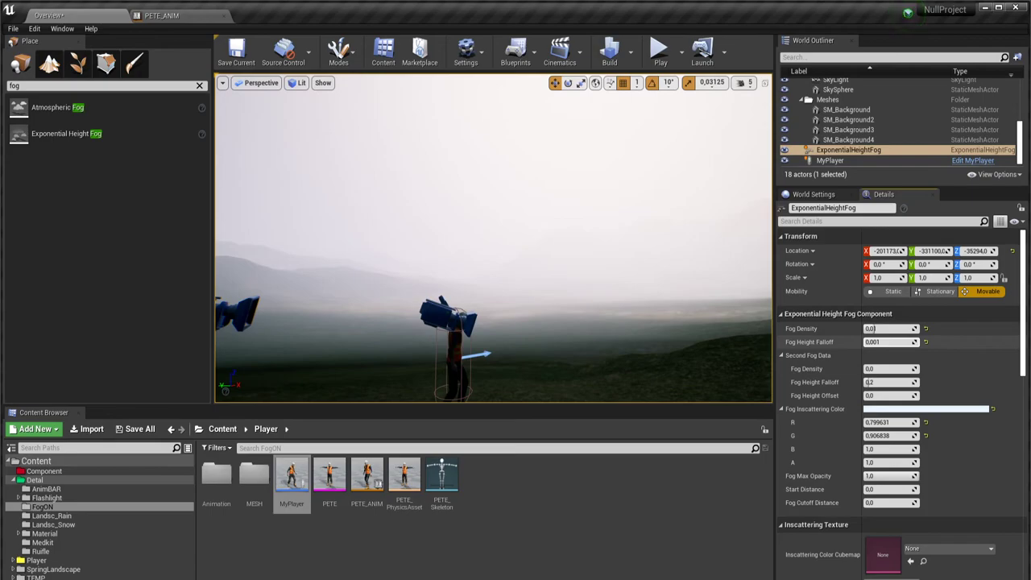
pyautogui.moveTo(494, 282)
pyautogui.mouseDown(button='right')
pyautogui.moveTo(493, 201)
pyautogui.moveTo(451, 306)
pyautogui.moveTo(679, 235)
pyautogui.mouseUp(button='right')
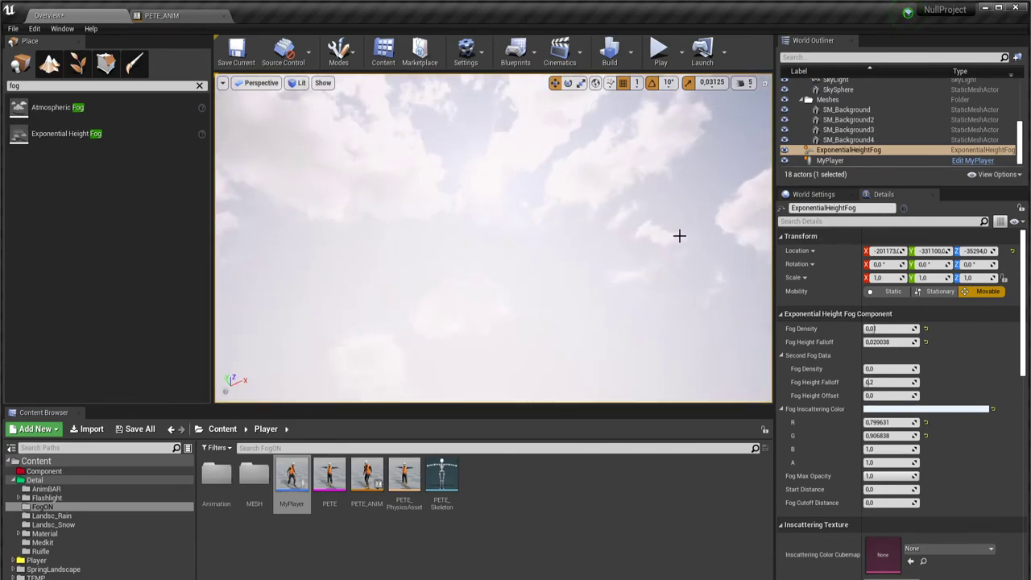
pyautogui.moveTo(508, 189); pyautogui.dragTo(512, 141, button='right')
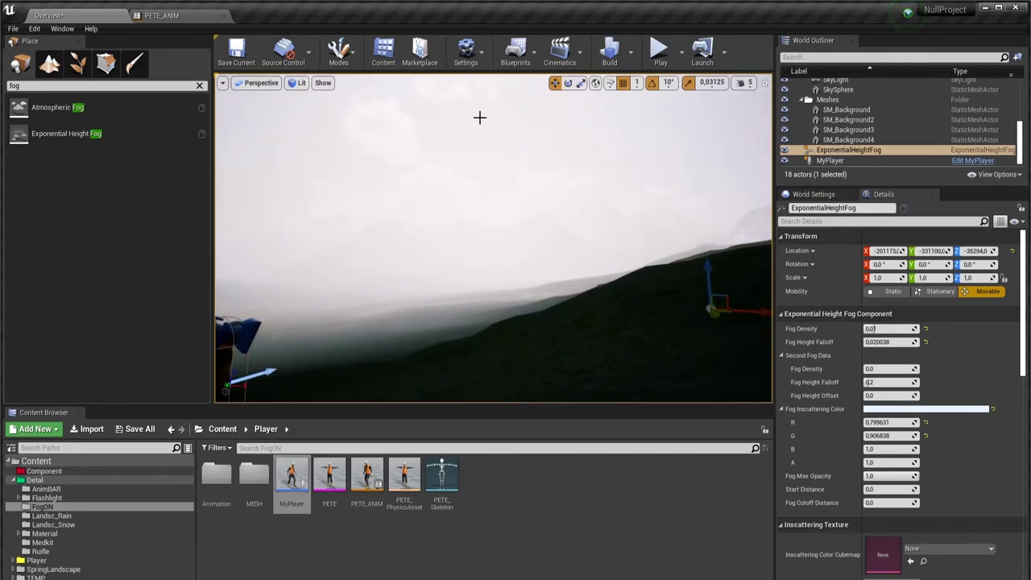
# Enter 1885 for Fog Density, then settle it at 0.003333 for thinner haze
pyautogui.write('1885')
pyautogui.press('Return')
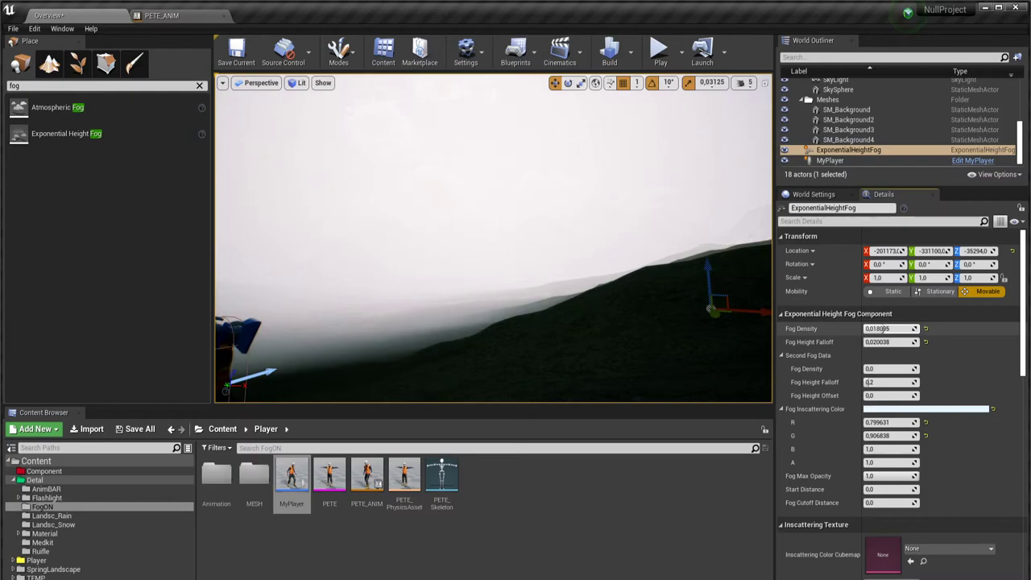
pyautogui.moveTo(890, 329)
pyautogui.mouseDown()
pyautogui.moveTo(911, 328)
pyautogui.moveTo(846, 329)
pyautogui.moveTo(855, 329)
pyautogui.mouseUp()
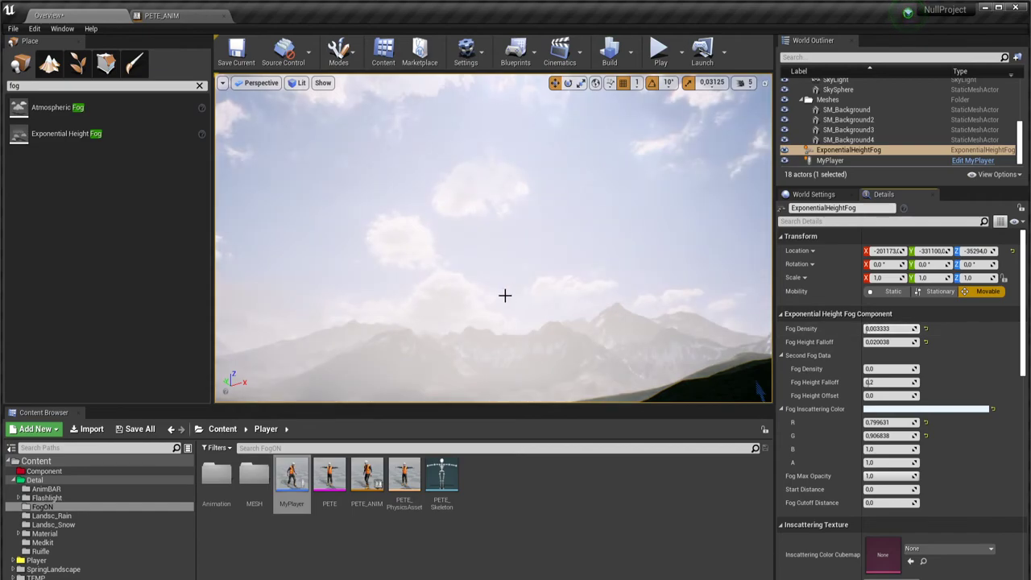
pyautogui.moveTo(503, 295); pyautogui.dragTo(634, 328, button='right')
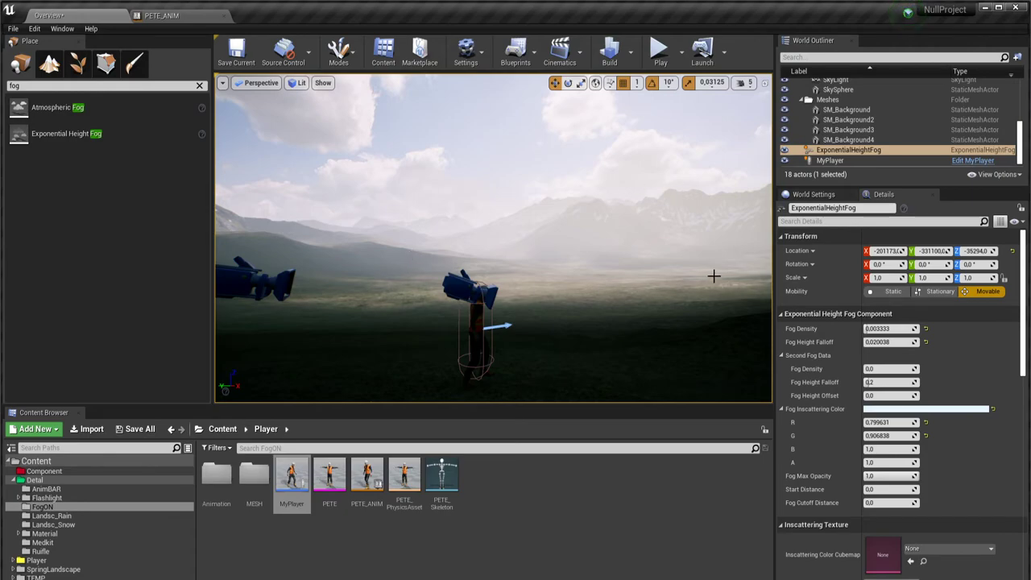
pyautogui.moveTo(623, 279); pyautogui.dragTo(625, 282, button='right')
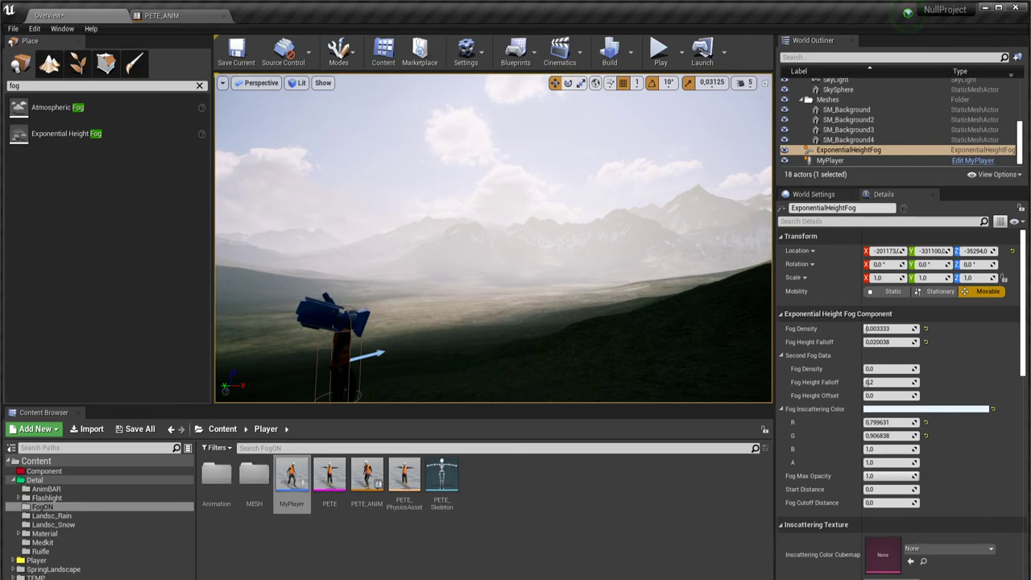
# Find the volumetric fog settings in Details and test the Static Lighting Scattering Intensity
pyautogui.scroll(-2, 798, 386)
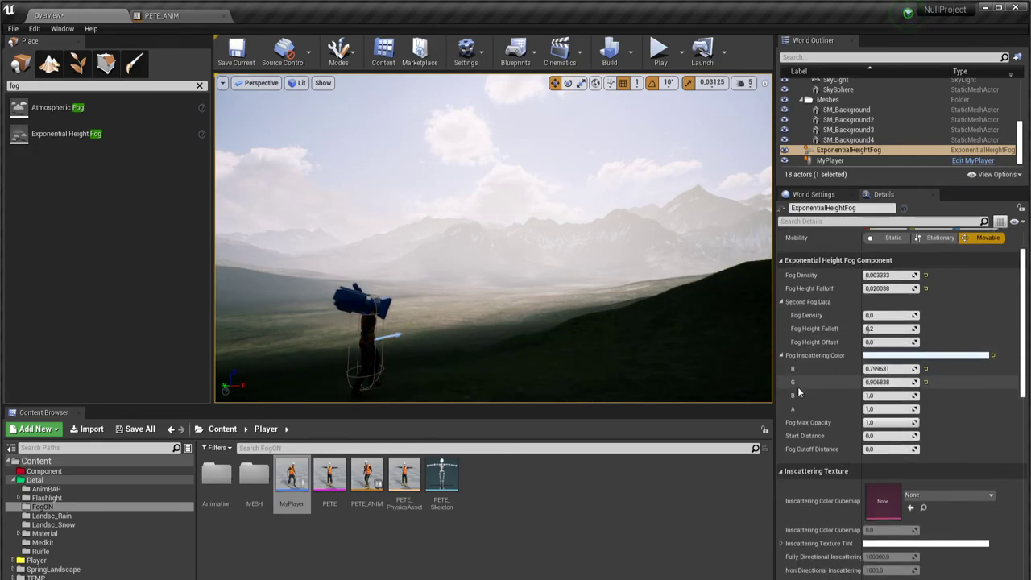
pyautogui.scroll(-2, 824, 386)
pyautogui.scroll(-1, 824, 386)
pyautogui.scroll(-2, 824, 385)
pyautogui.scroll(-2, 824, 385)
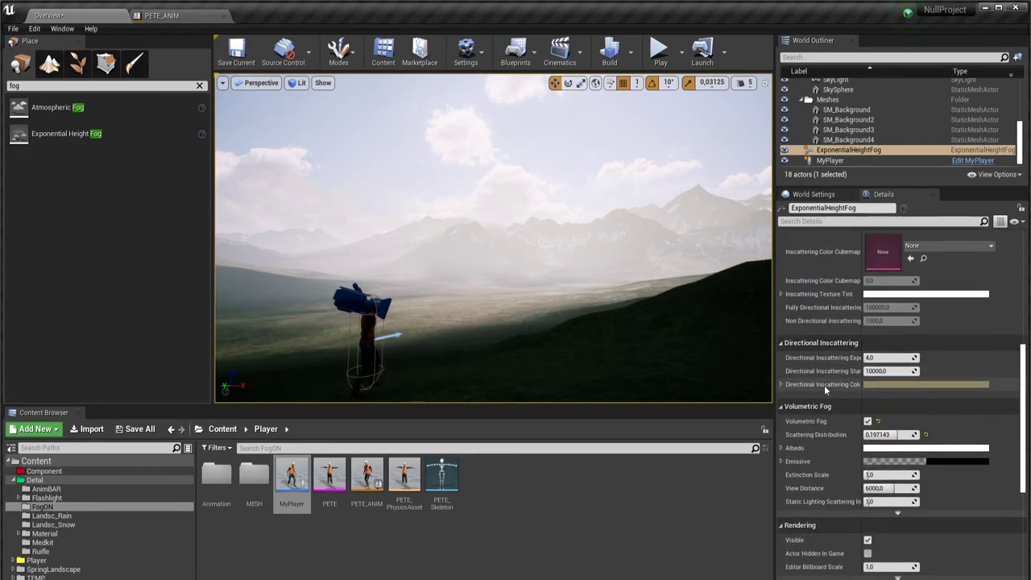
pyautogui.scroll(-1, 824, 386)
pyautogui.scroll(-1, 825, 389)
pyautogui.scroll(-2, 824, 388)
pyautogui.scroll(-2, 824, 388)
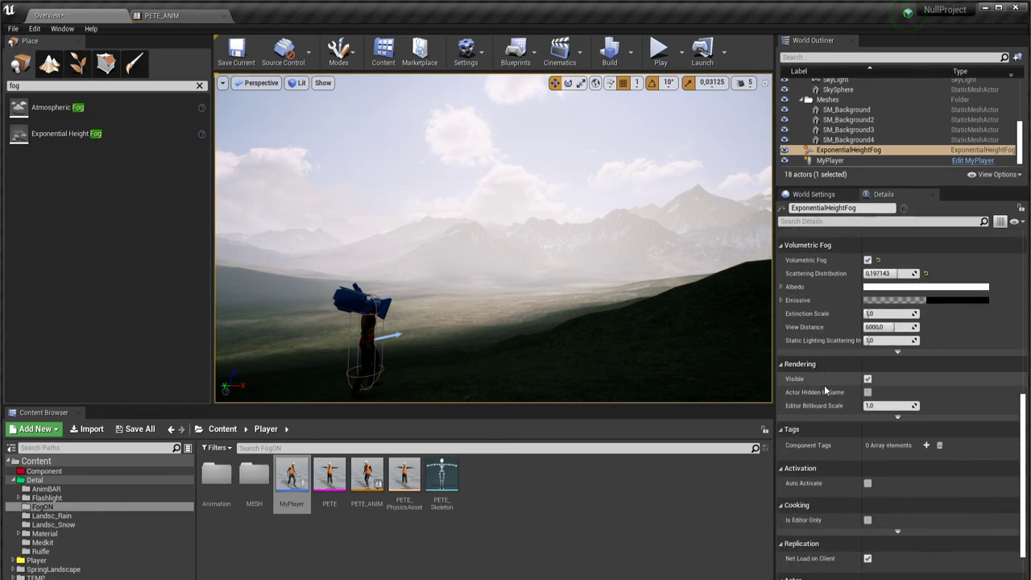
pyautogui.scroll(-2, 825, 385)
pyautogui.scroll(2, 852, 433)
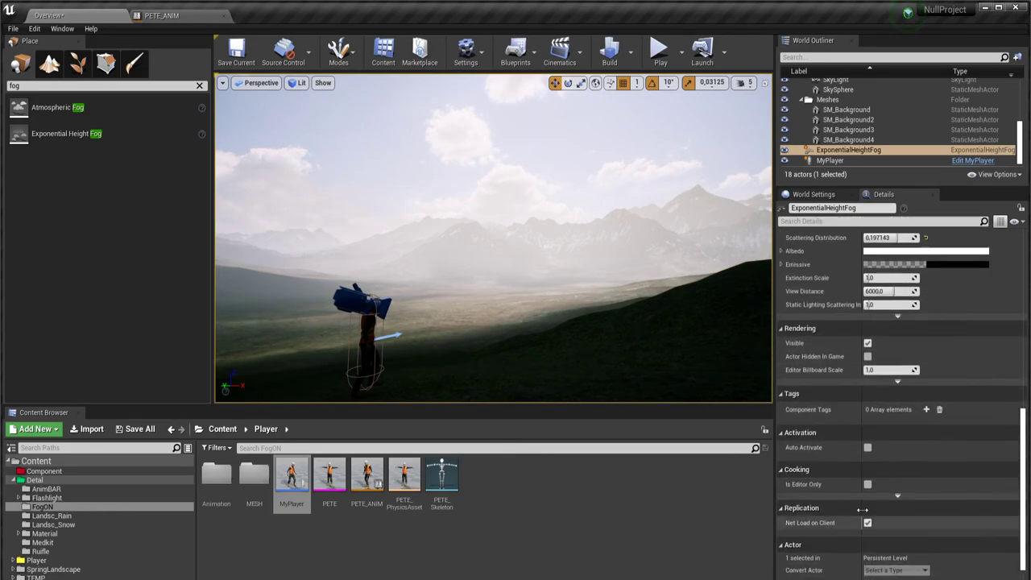
pyautogui.scroll(2, 861, 517)
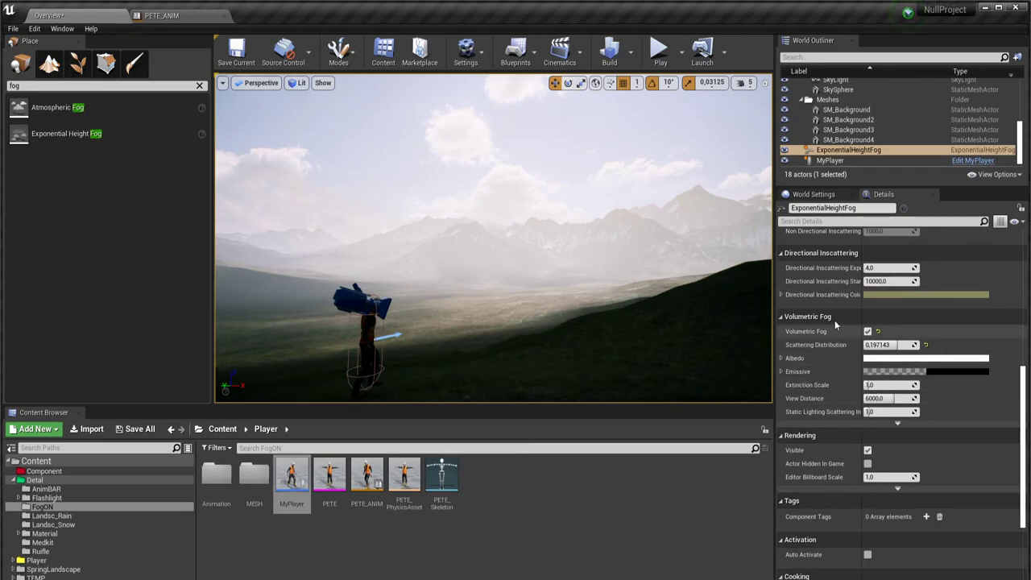
pyautogui.scroll(3, 828, 374)
pyautogui.scroll(1, 827, 374)
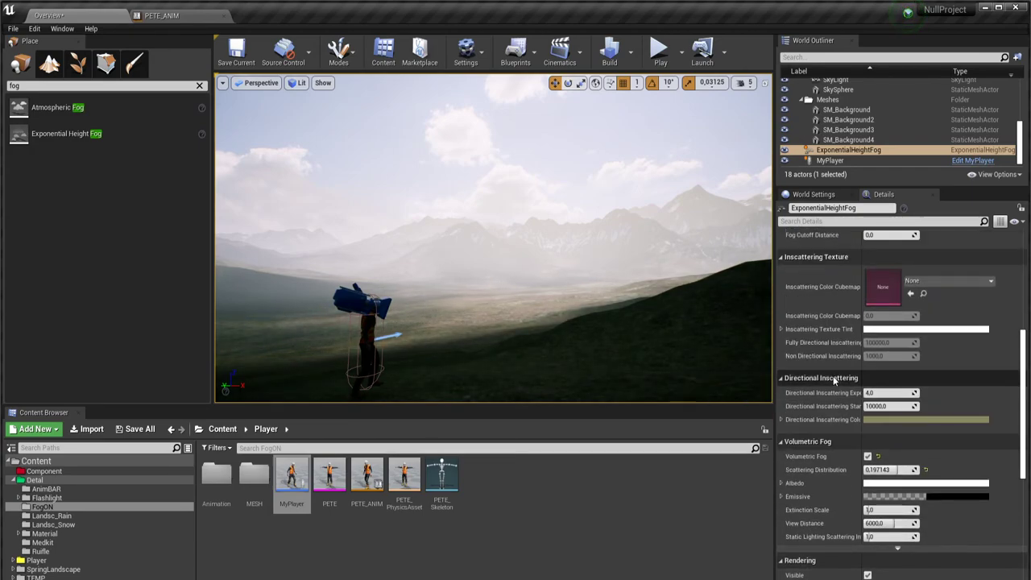
pyautogui.scroll(2, 833, 375)
pyautogui.scroll(2, 833, 375)
pyautogui.scroll(2, 833, 375)
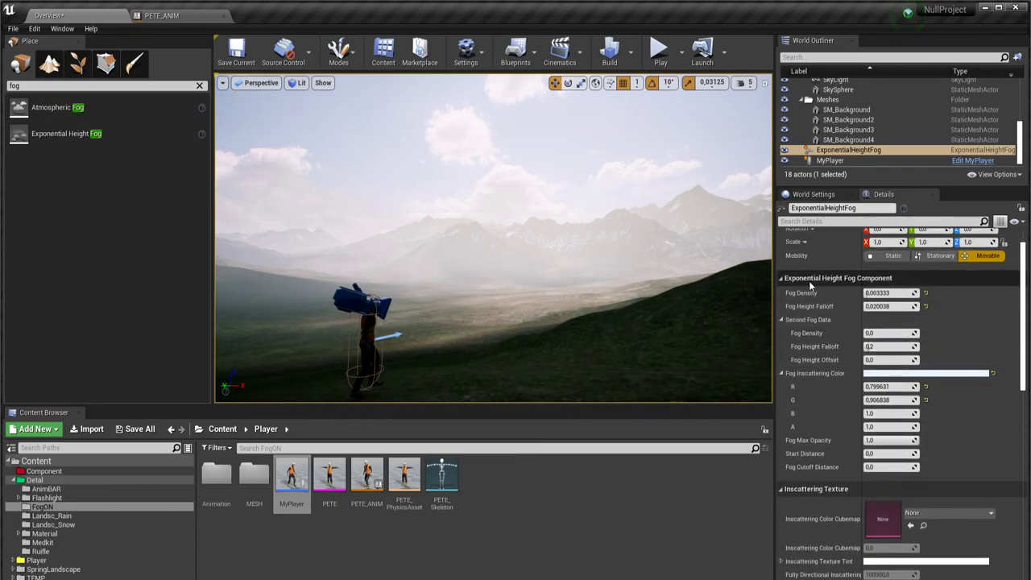
pyautogui.scroll(1, 833, 279)
pyautogui.scroll(-3, 838, 283)
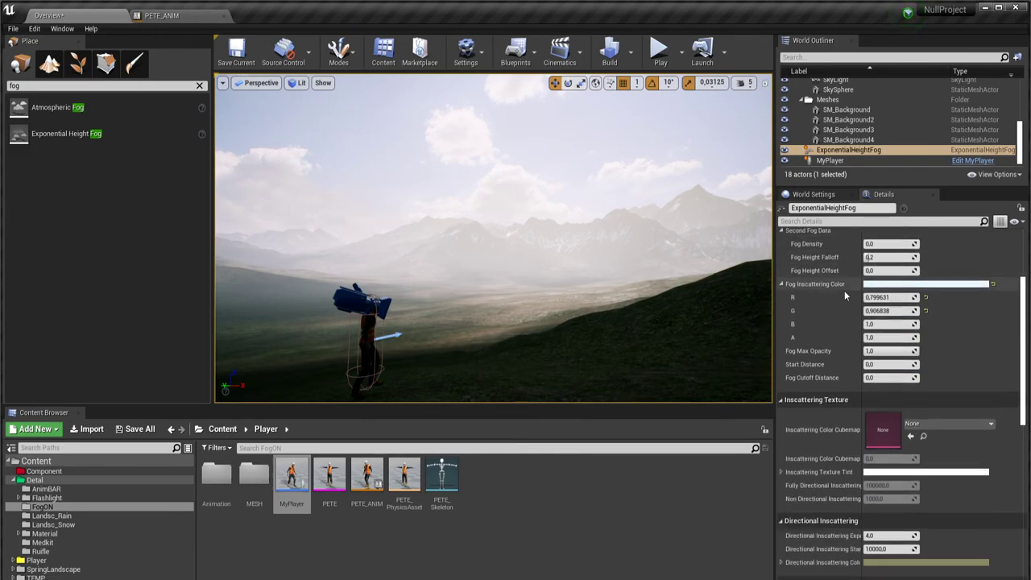
pyautogui.scroll(-3, 904, 292)
pyautogui.scroll(-3, 904, 293)
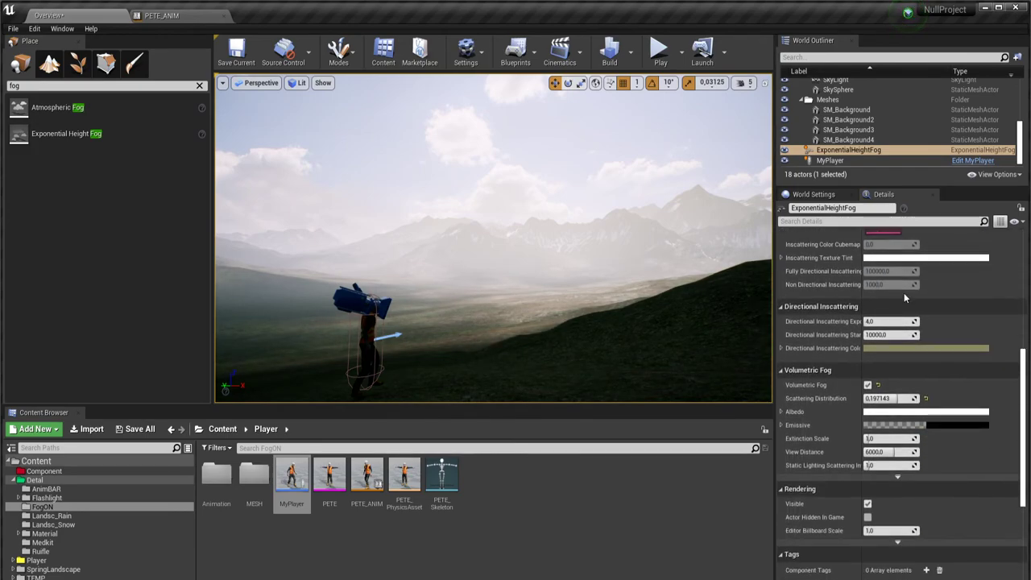
pyautogui.scroll(-4, 904, 292)
pyautogui.scroll(1, 905, 292)
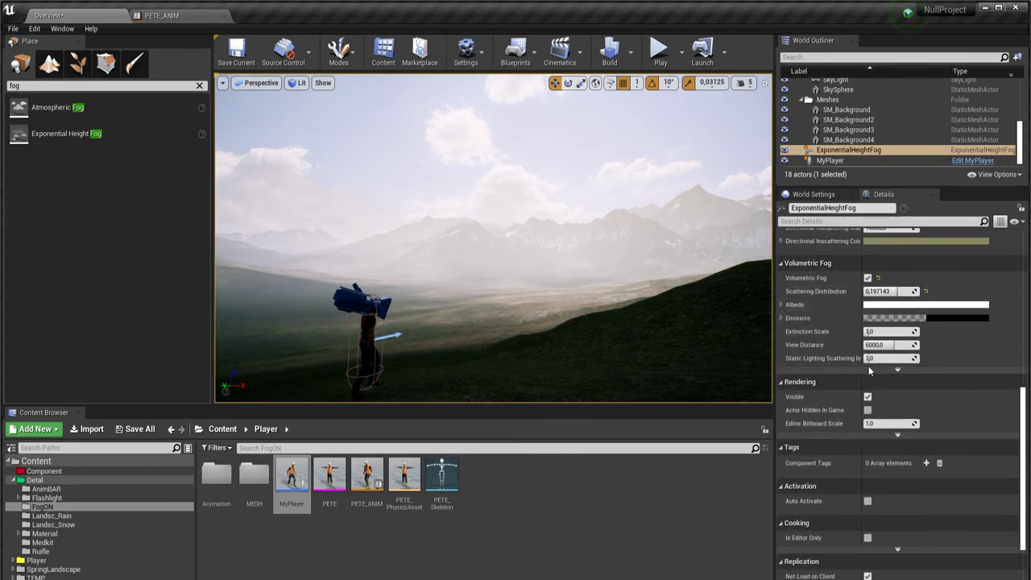
pyautogui.moveTo(878, 357); pyautogui.dragTo(935, 357)
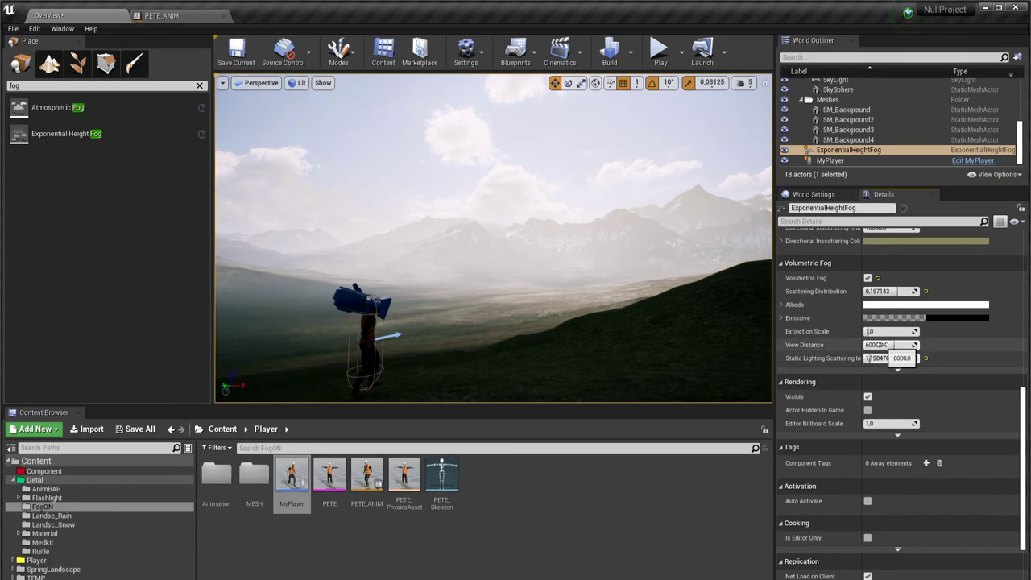
# Try a shorter View Distance, reset it to 6000.0, and look across the valley
pyautogui.moveTo(877, 345); pyautogui.dragTo(869, 359)
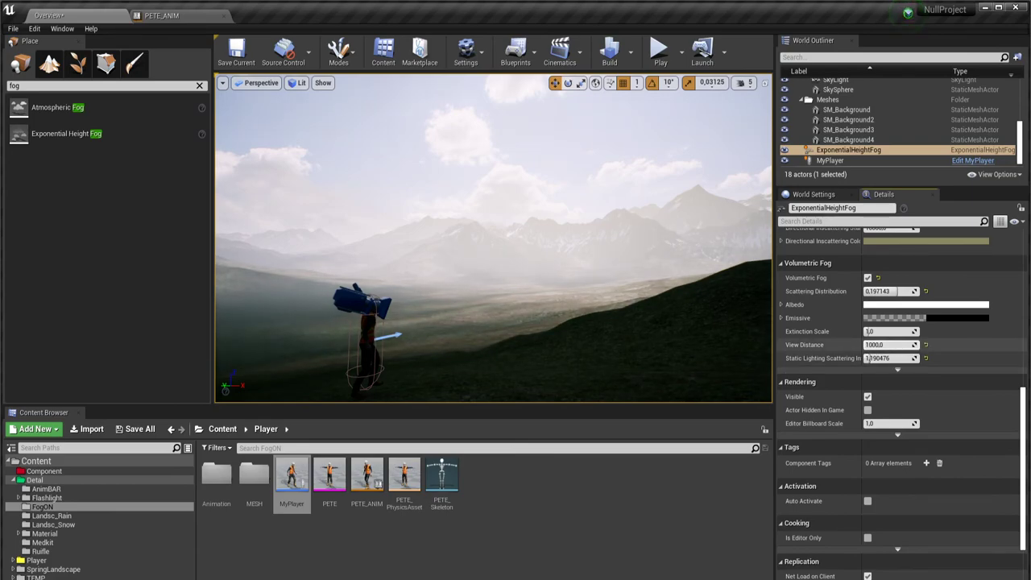
pyautogui.click(926, 345)
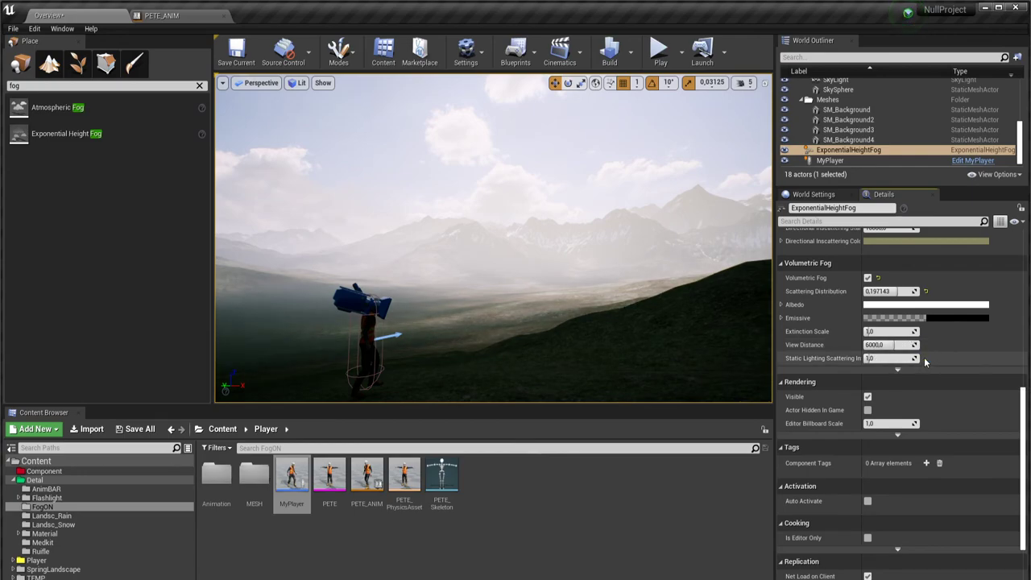
pyautogui.moveTo(440, 274); pyautogui.dragTo(441, 274, button='right')
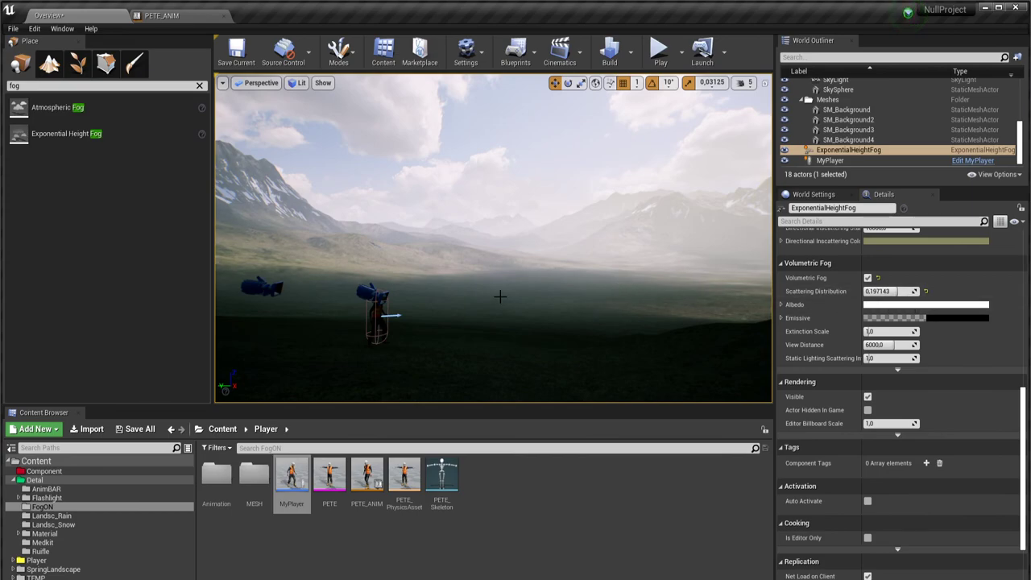
# Select the SkySphere, then frame the snowy mountains beneath the clouds above the hazy valley
pyautogui.moveTo(500, 297); pyautogui.dragTo(500, 297, button='right')
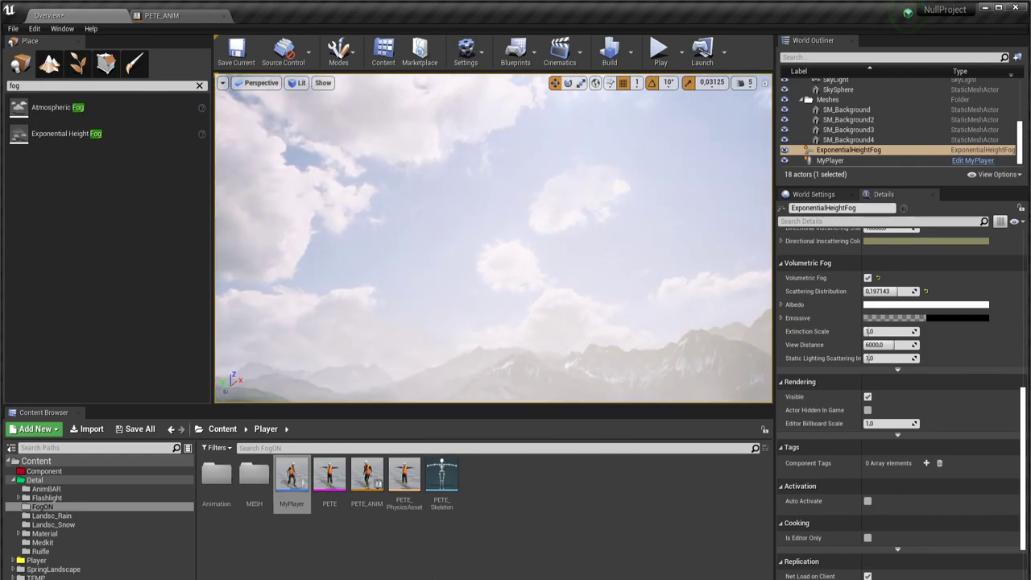
pyautogui.moveTo(497, 225); pyautogui.dragTo(516, 222, button='right')
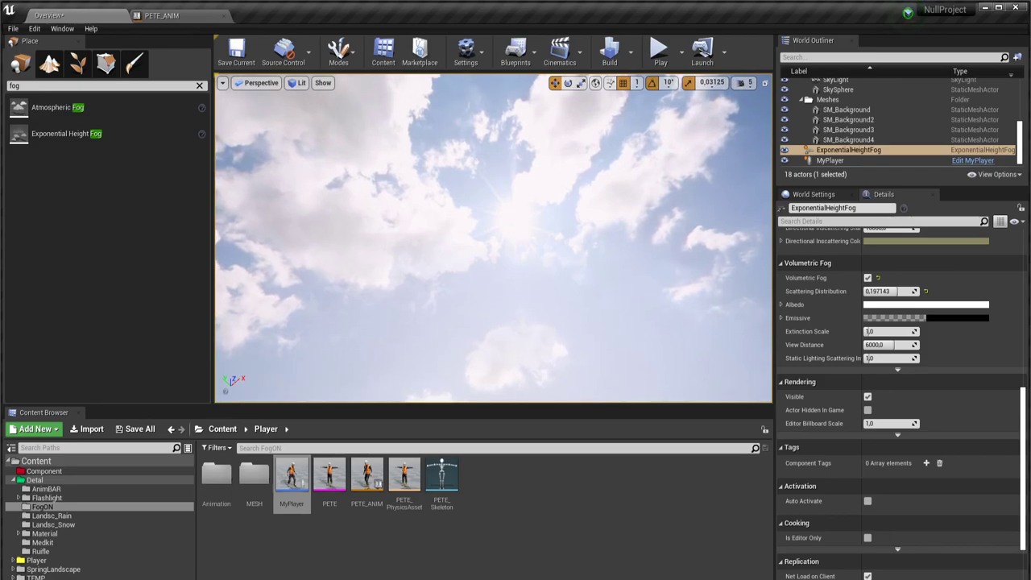
pyautogui.click(520, 217)
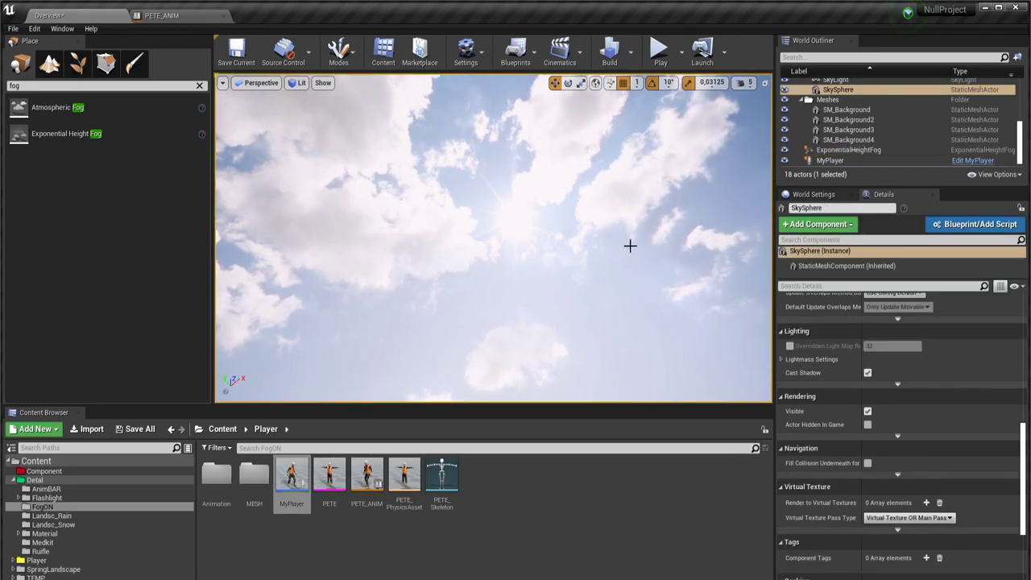
pyautogui.moveTo(612, 253); pyautogui.dragTo(612, 253, button='right')
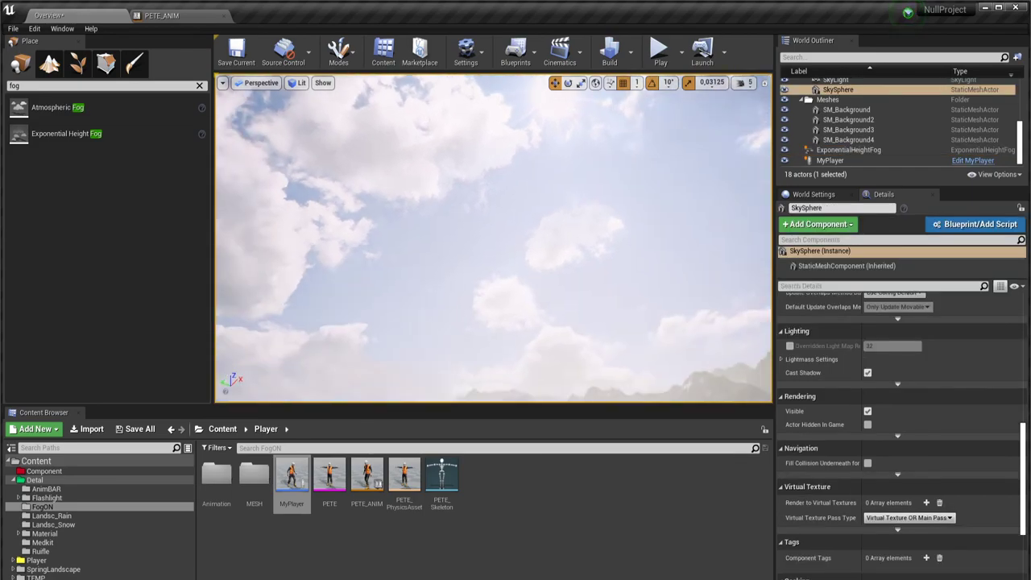
pyautogui.moveTo(493, 239); pyautogui.dragTo(493, 238, button='right')
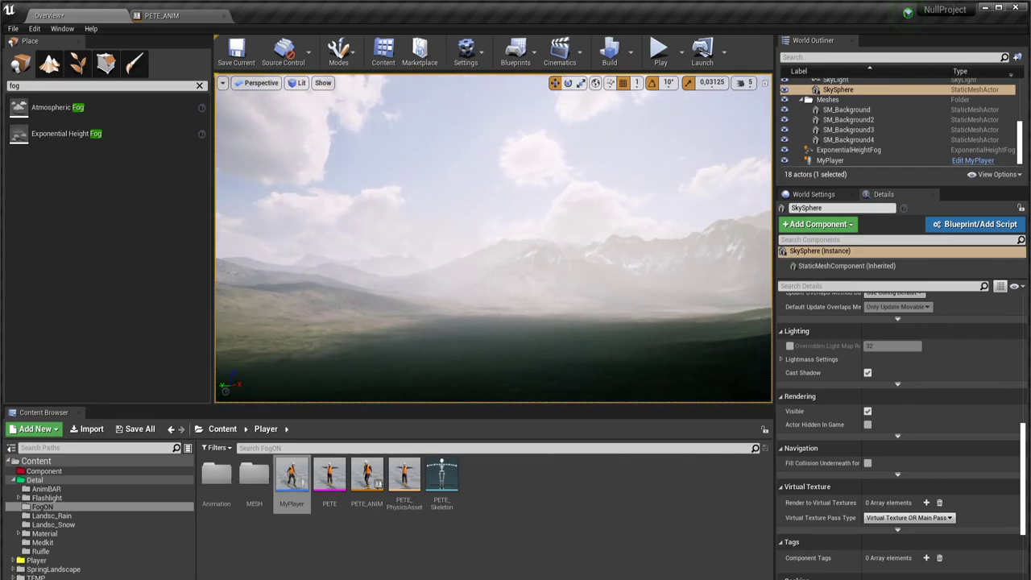
pyautogui.moveTo(493, 239); pyautogui.dragTo(493, 238, button='right')
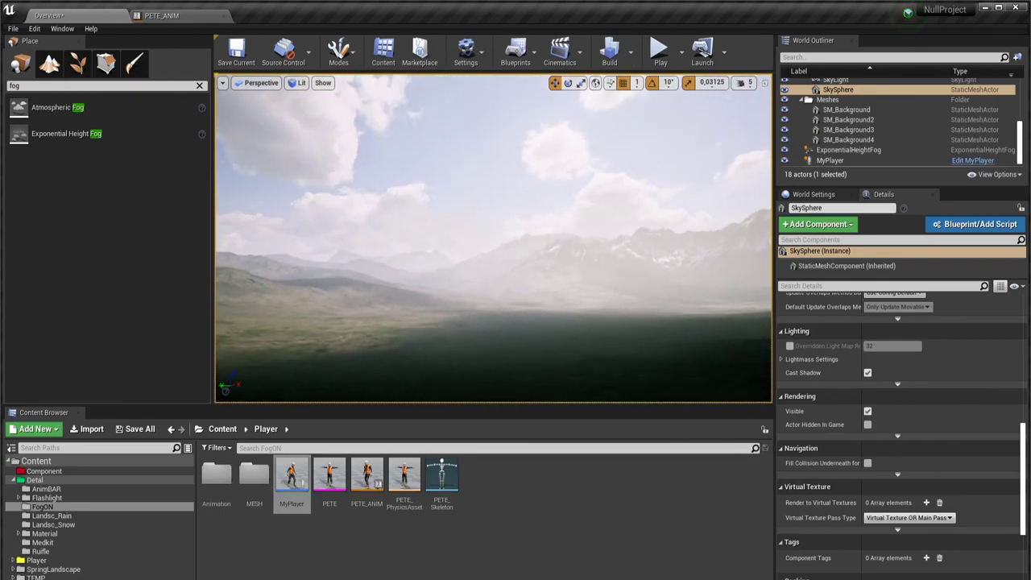
# Switch to the full-screen immersive viewport with F11 and sweep over the valley to the sunlit mountains
pyautogui.press('F11')
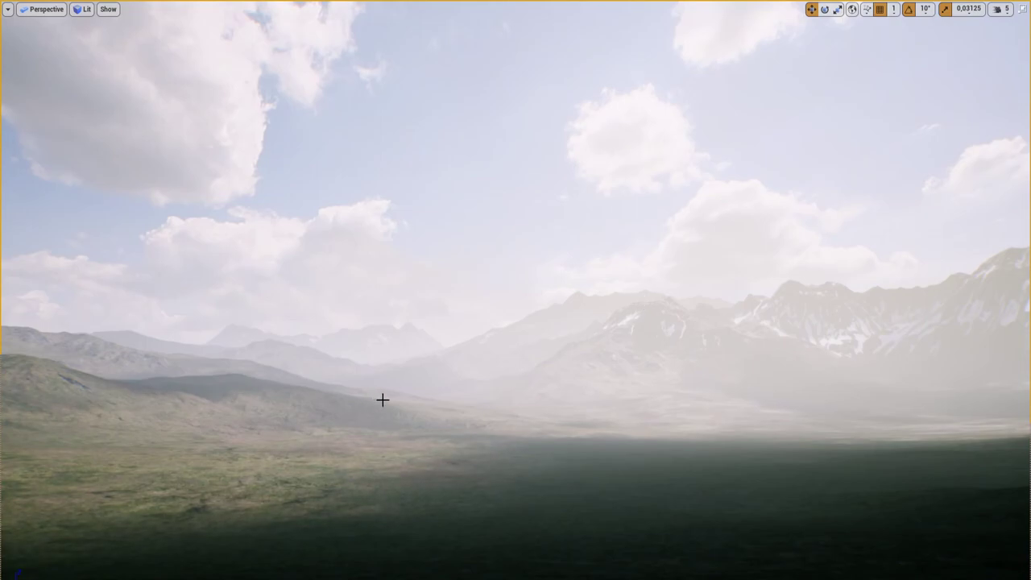
pyautogui.moveTo(497, 381); pyautogui.dragTo(498, 382, button='right')
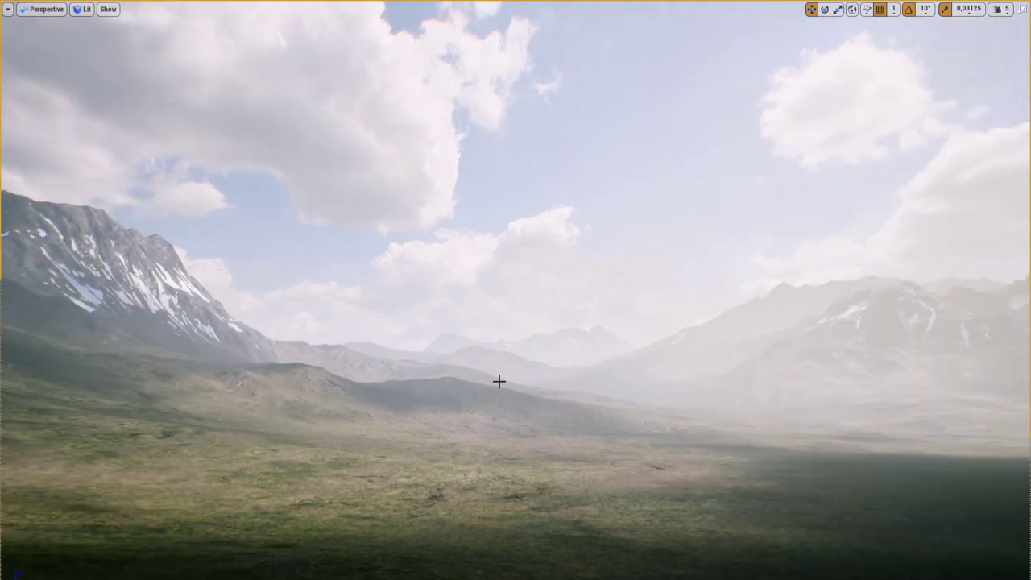